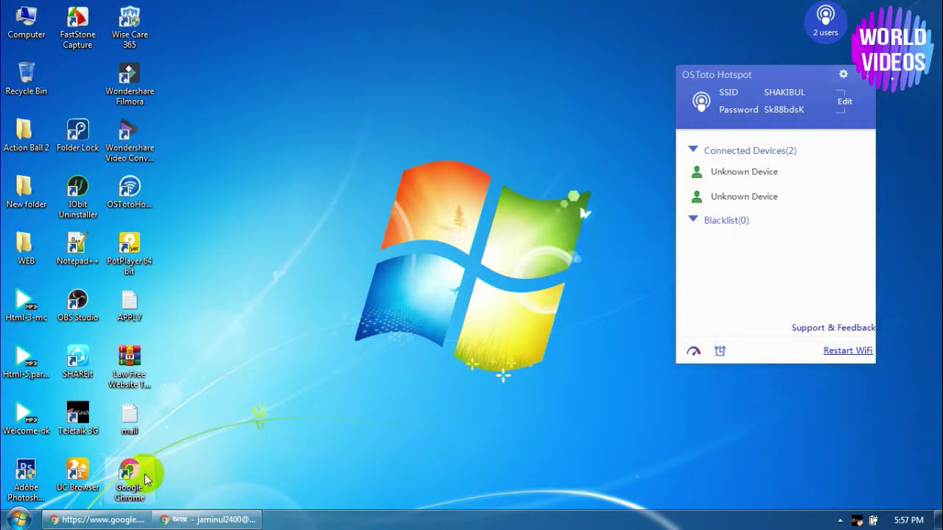
Restore the Chrome window showing the Gmail inbox and open a new blank tab
left_click(176, 520)
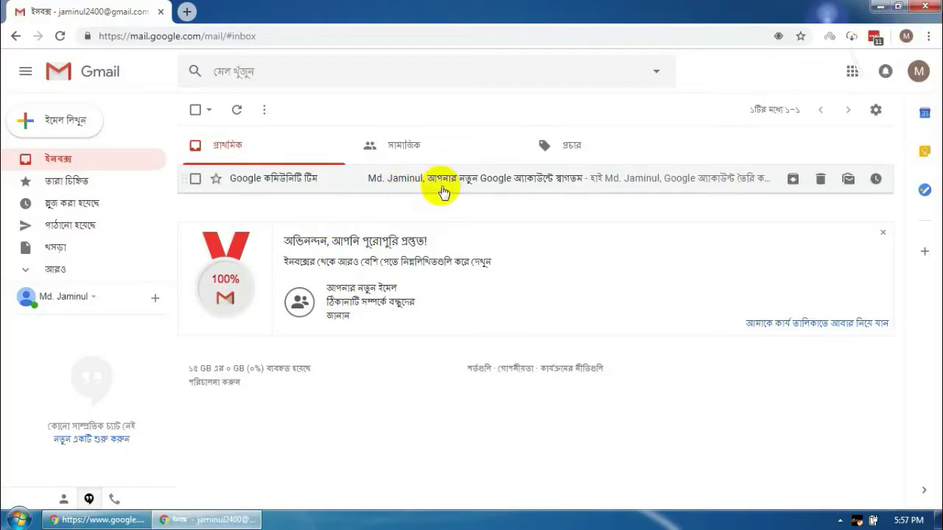
left_click(185, 11)
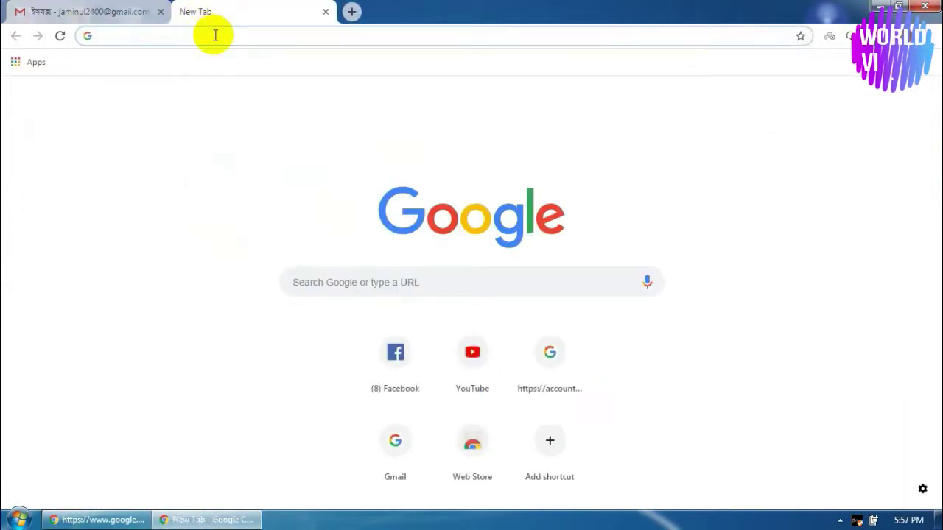
right_click(215, 35)
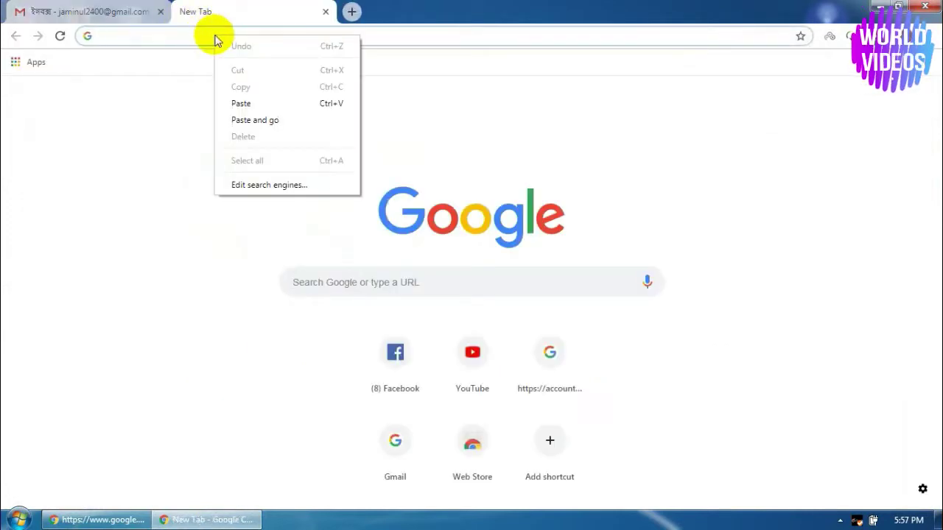
left_click(242, 101)
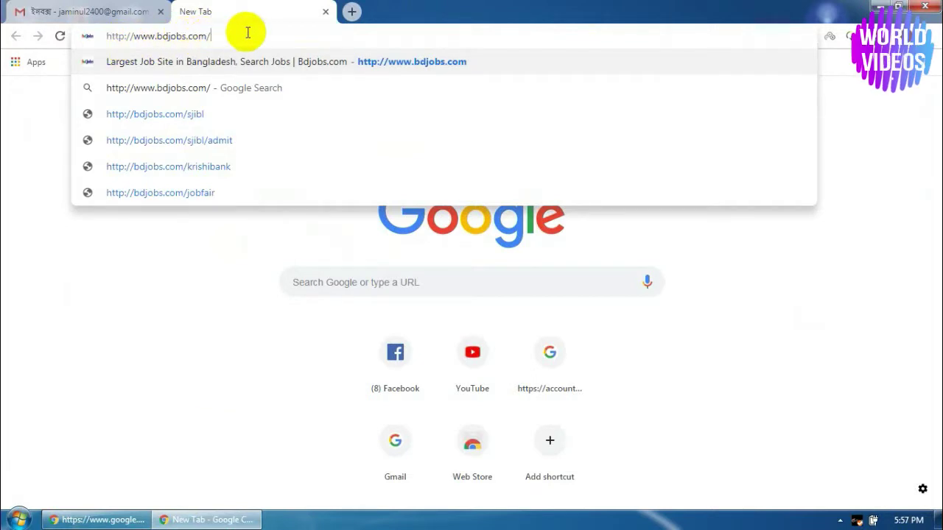
key("Return")
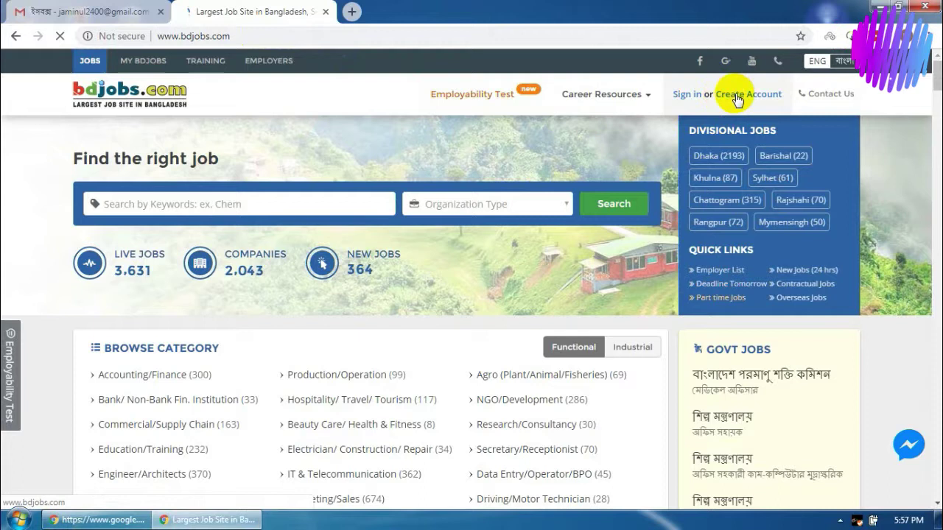
Open the Create Account page from the Sign in or Create Account menu's My Bdjobs card
mouse_move(738, 100)
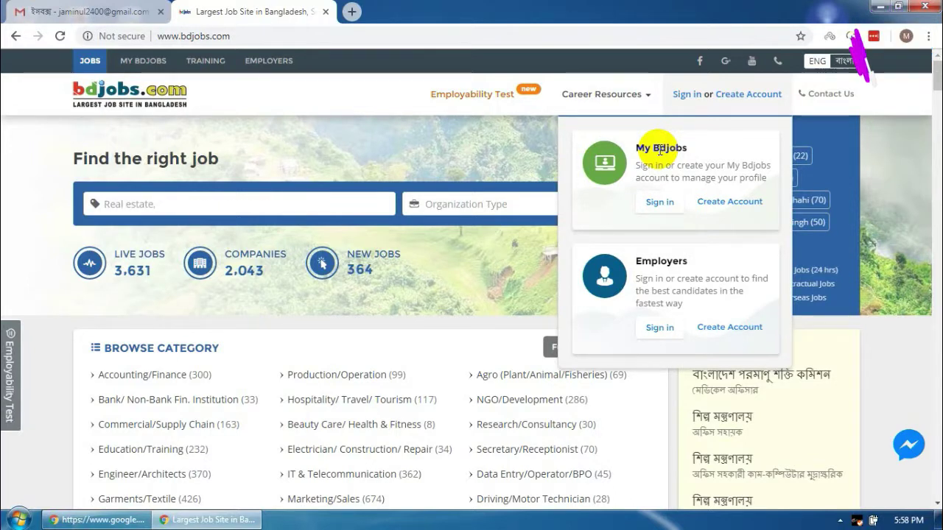
left_click(727, 206)
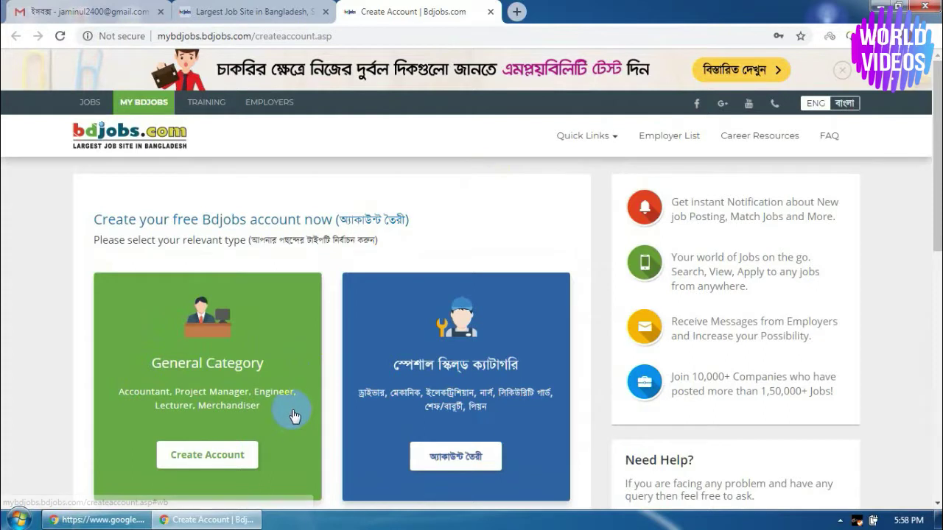
scroll(309, 428, "down", 1)
scroll(310, 428, "down", 1)
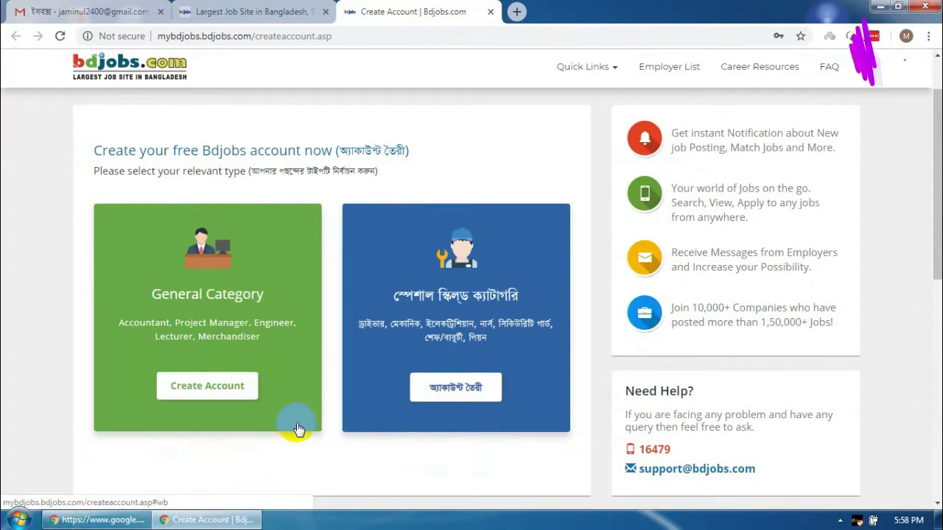
Choose the General Category account type and enter the applicant's full name
left_click(218, 388)
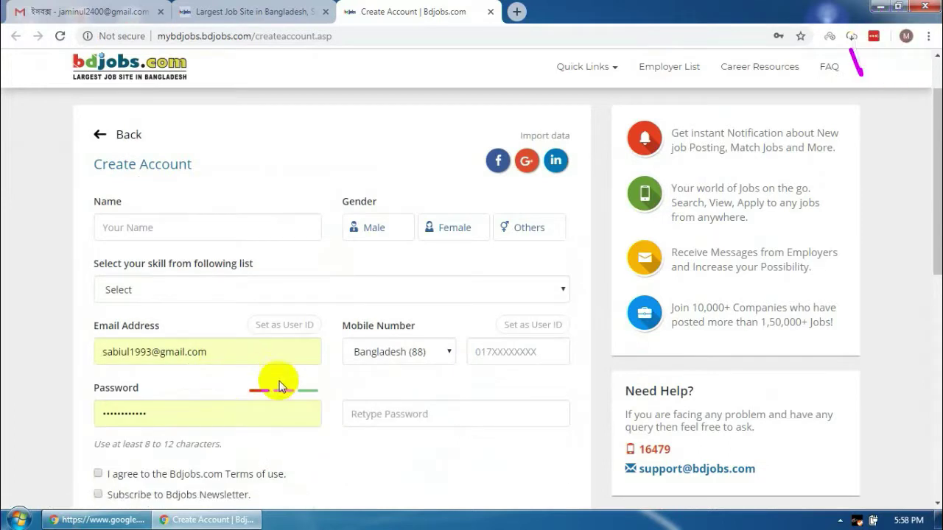
left_click(160, 228)
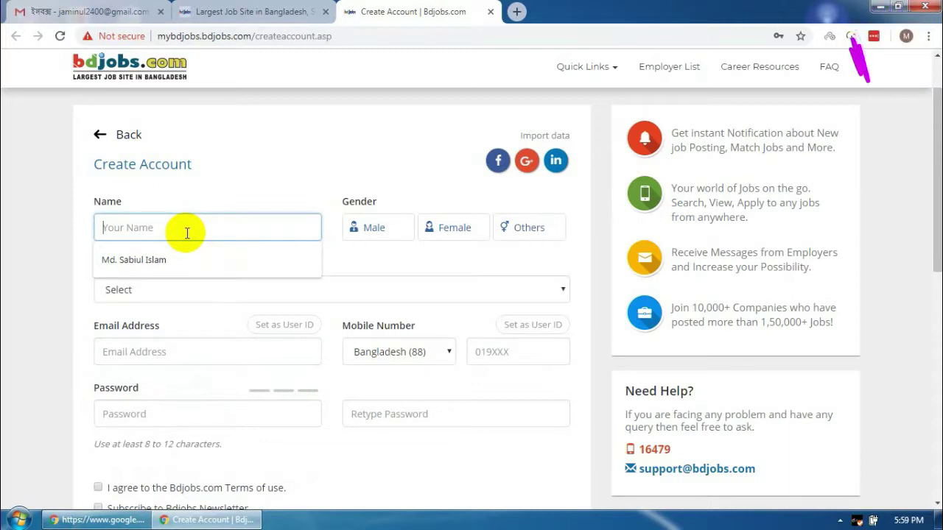
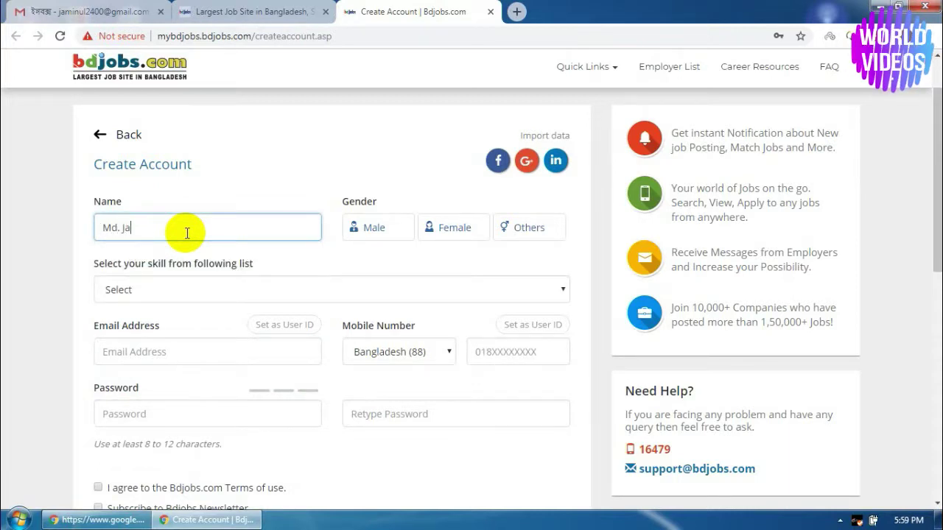
Set the gender to Male and the skill category to HR/Org. Development
left_click(377, 230)
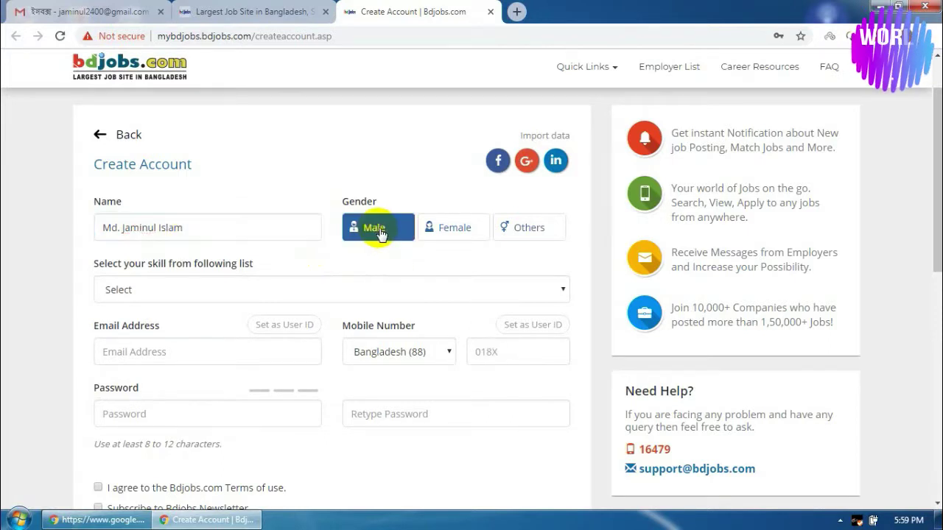
left_click(165, 292)
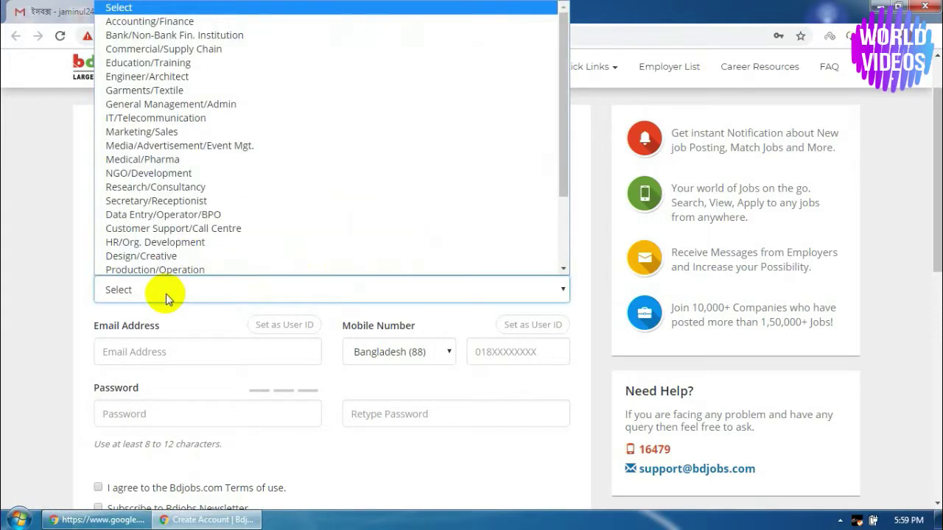
left_click(158, 243)
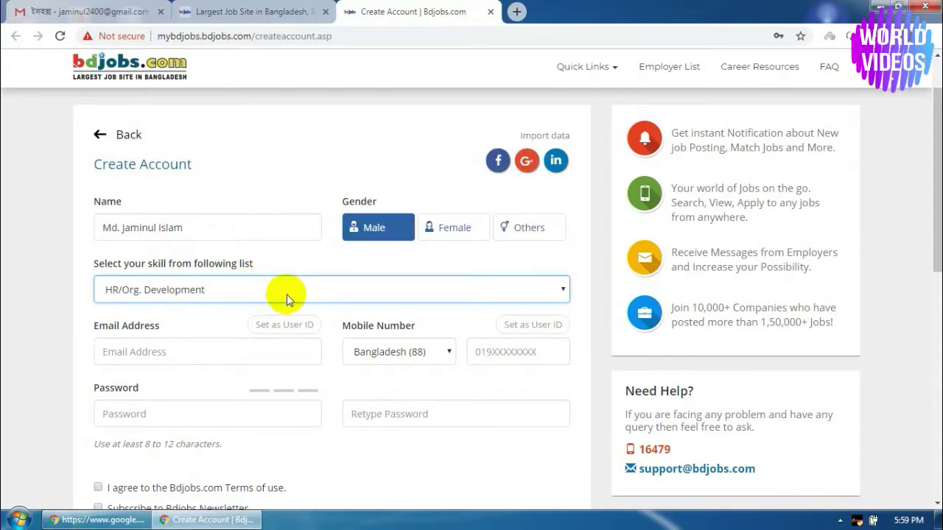
left_click(205, 354)
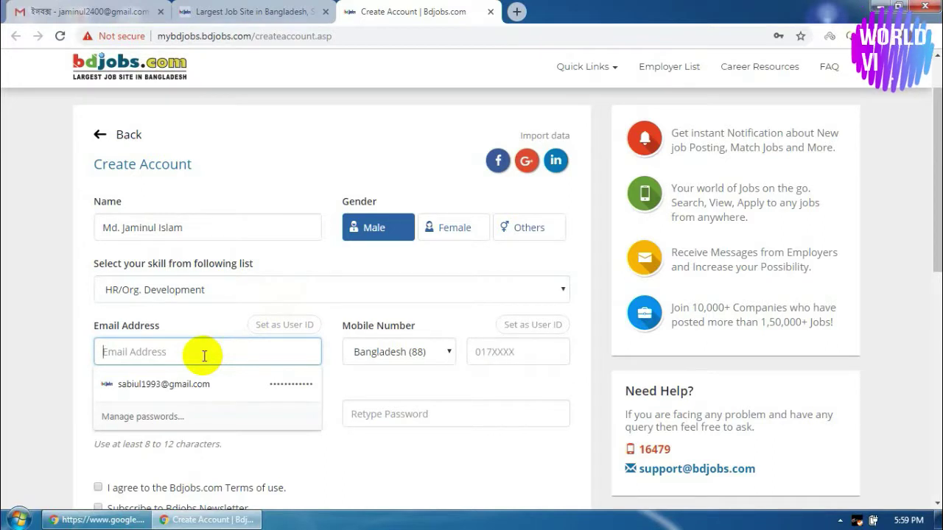
left_click(88, 11)
Select and copy the signed-in Gmail account's e-mail address from the account panel
left_click(919, 76)
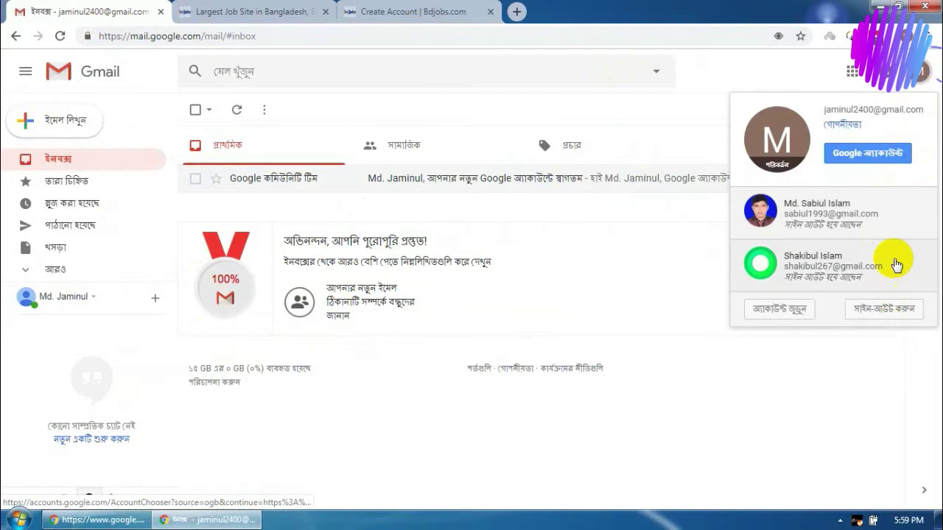
left_click_drag(822, 109, 925, 114)
left_click_drag(823, 109, 845, 109)
left_click_drag(903, 109, 919, 111)
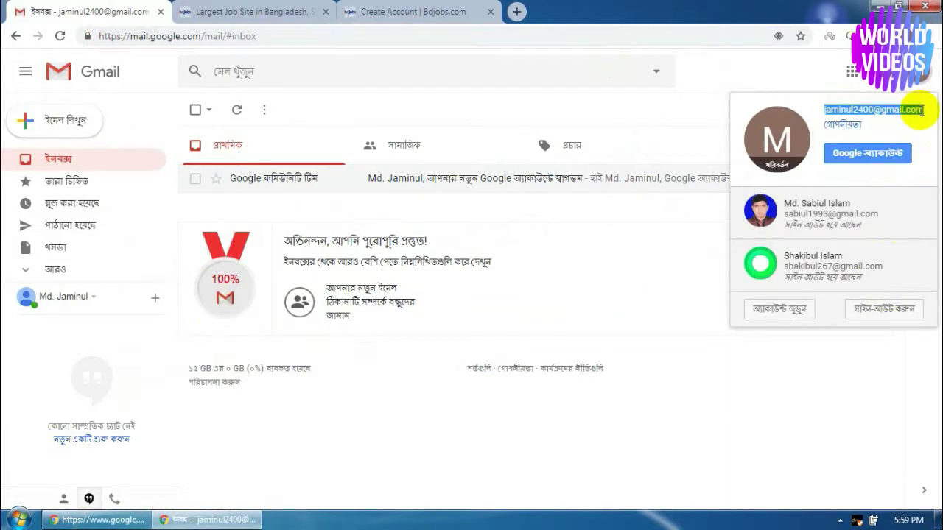
right_click(914, 110)
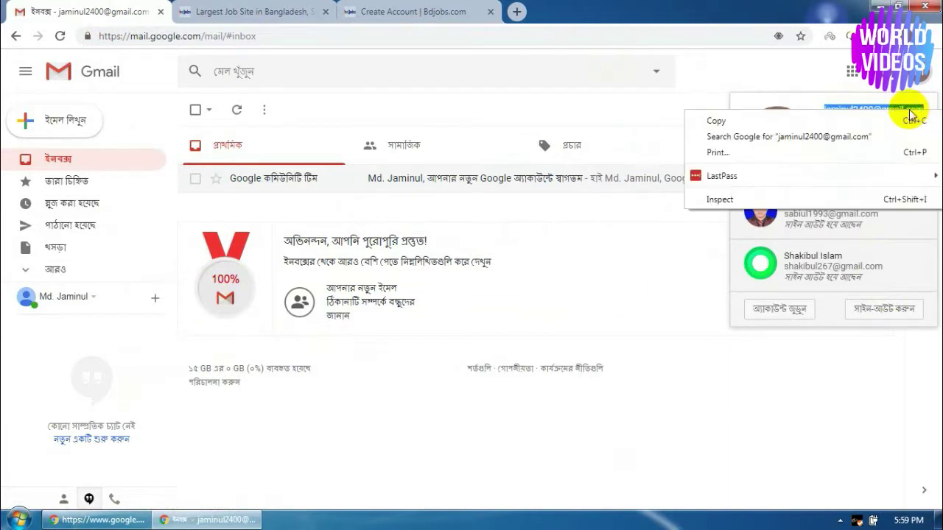
left_click(718, 122)
left_click(469, 7)
Paste the copied Gmail address into the Email Address field
left_click(212, 349)
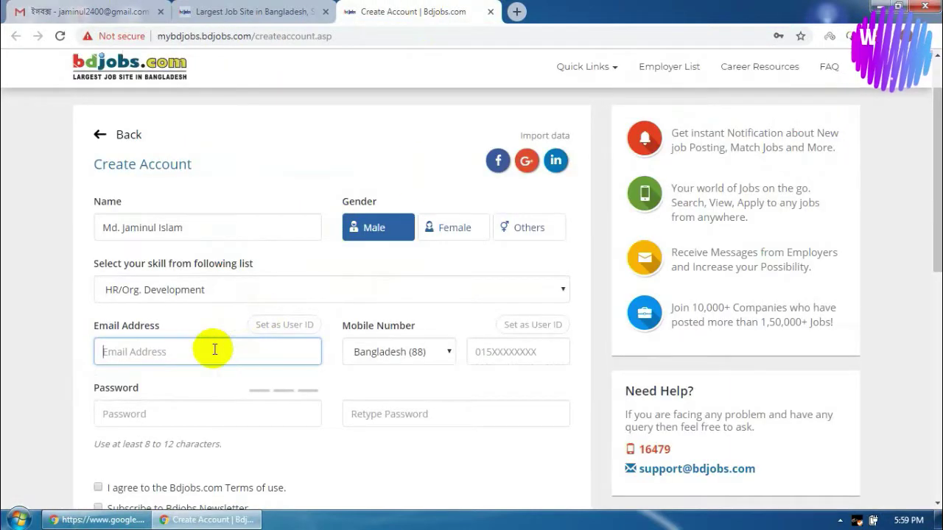
right_click(213, 349)
mouse_move(238, 324)
left_click(246, 220)
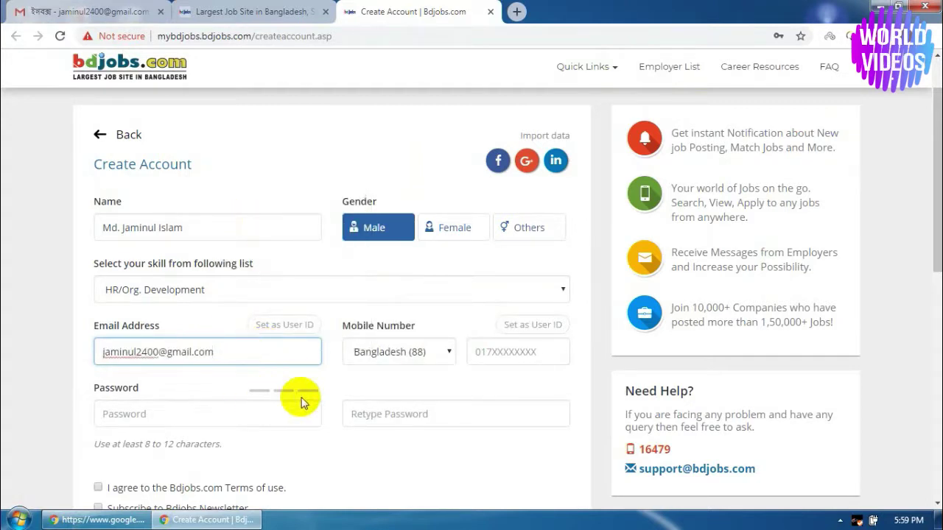
Enter the applicant's mobile number in the Mobile Number field
left_click(493, 353)
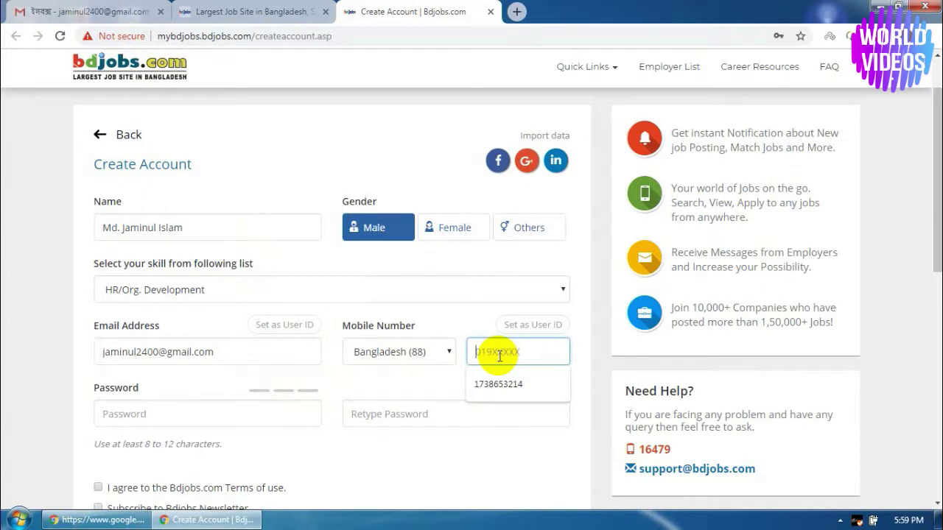
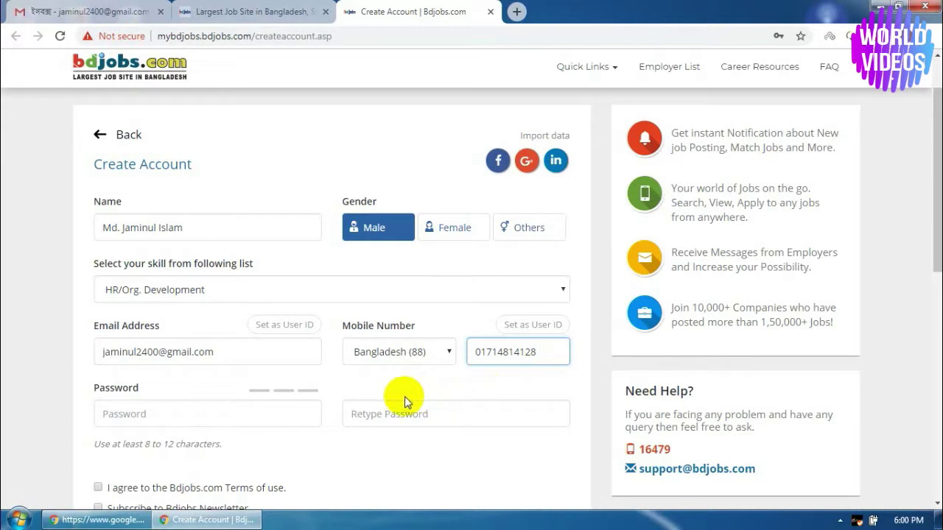
left_click(177, 414)
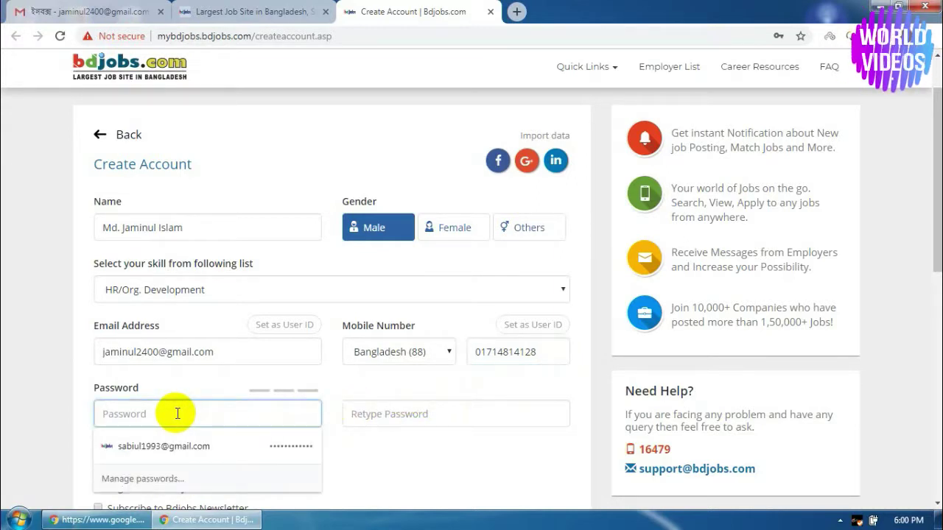
Enter and confirm the account password, accept the Terms of use, and subscribe to the newsletter
type("•••")
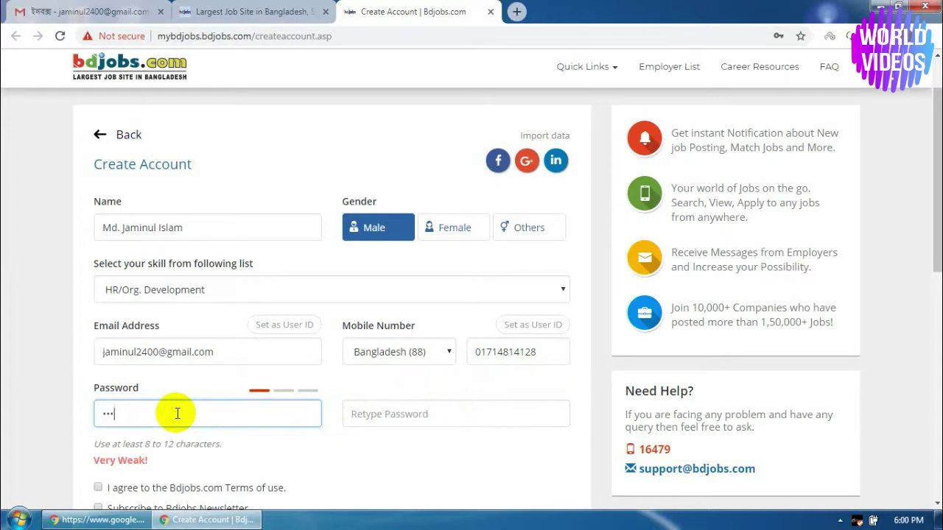
type("•••••")
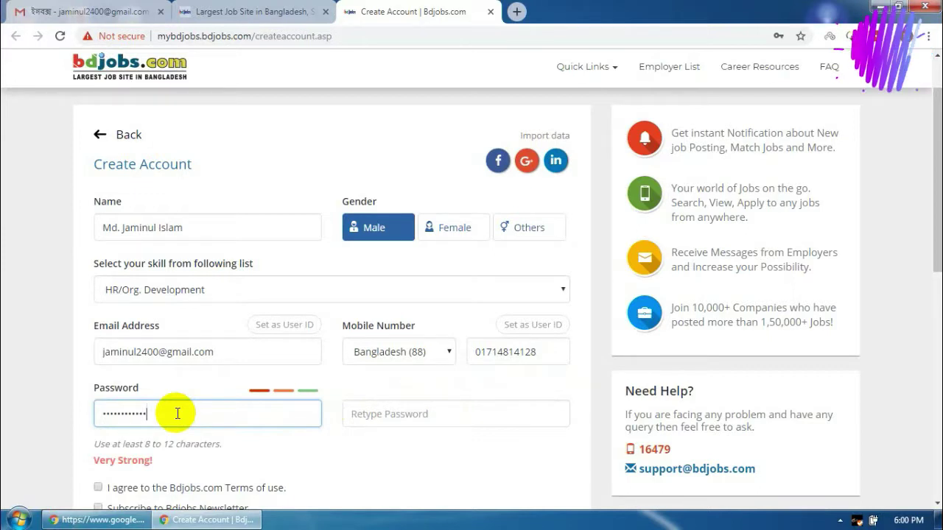
left_click(381, 419)
type("•")
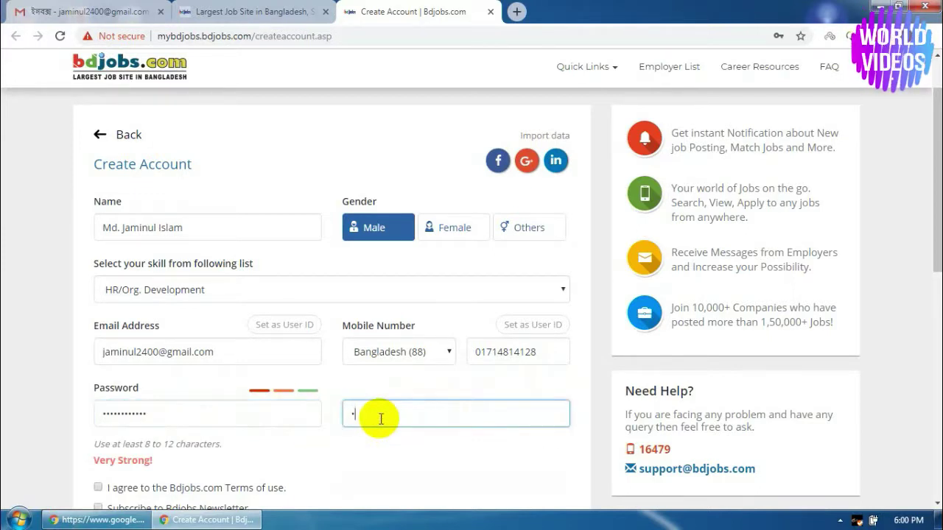
type("••••••••")
scroll(383, 417, "down", 2)
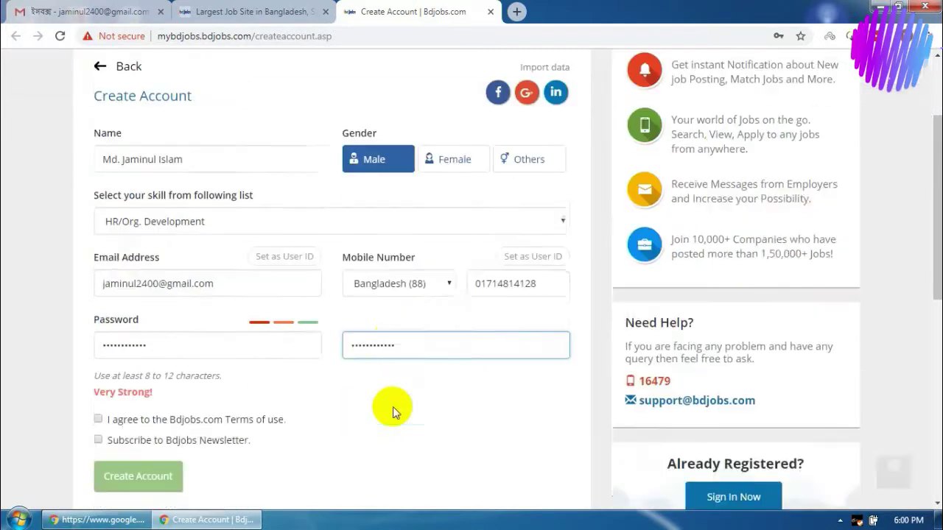
left_click(98, 349)
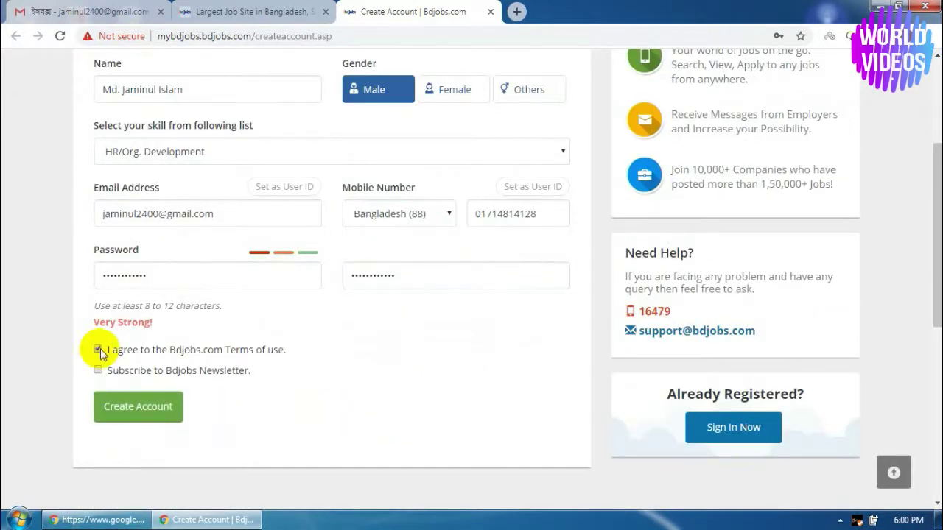
left_click(98, 371)
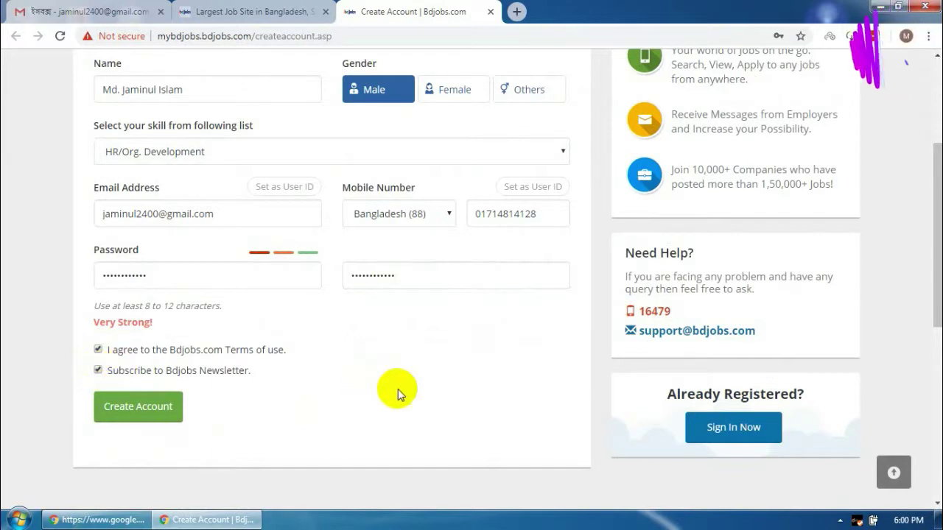
Set the e-mail address as the user ID and submit the sign-up form
scroll(397, 389, "up", 4)
scroll(398, 389, "down", 4)
scroll(399, 387, "up", 2)
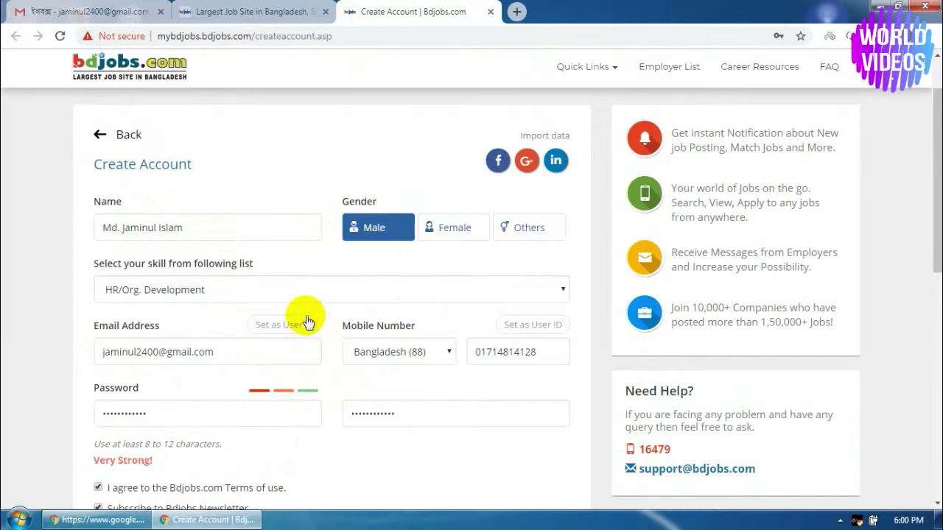
scroll(344, 324, "down", 1)
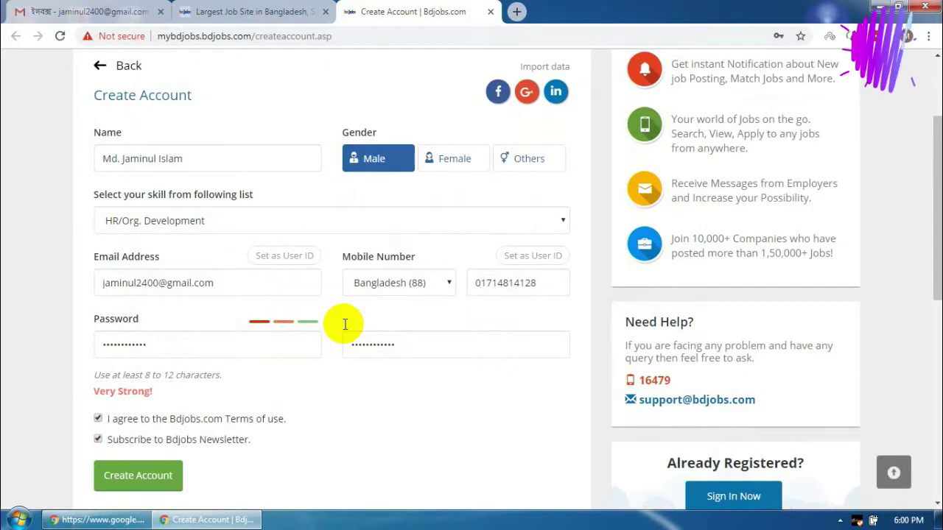
left_click(287, 258)
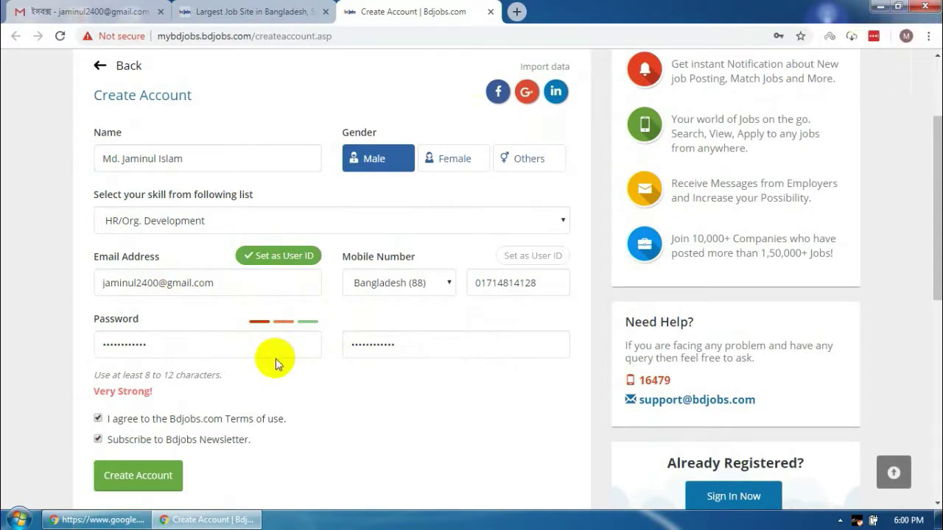
scroll(276, 361, "down", 1)
left_click(544, 188)
left_click(288, 188)
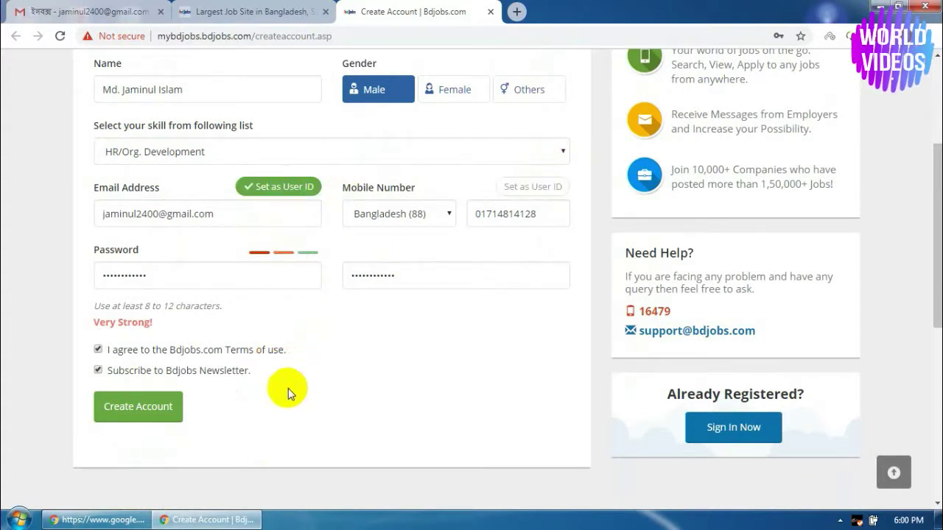
left_click(128, 411)
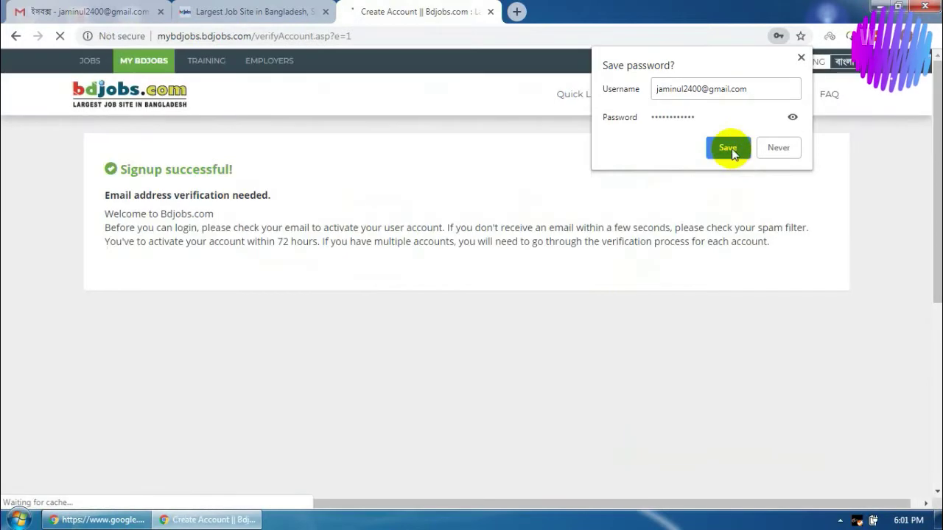
Save the new login in Chrome and LastPass, reaching the Signup successful page
left_click(731, 151)
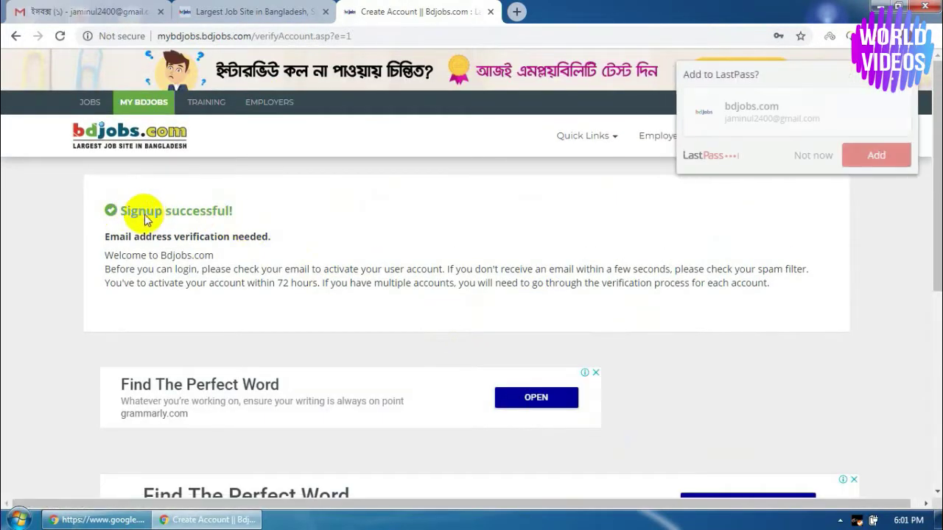
left_click(874, 165)
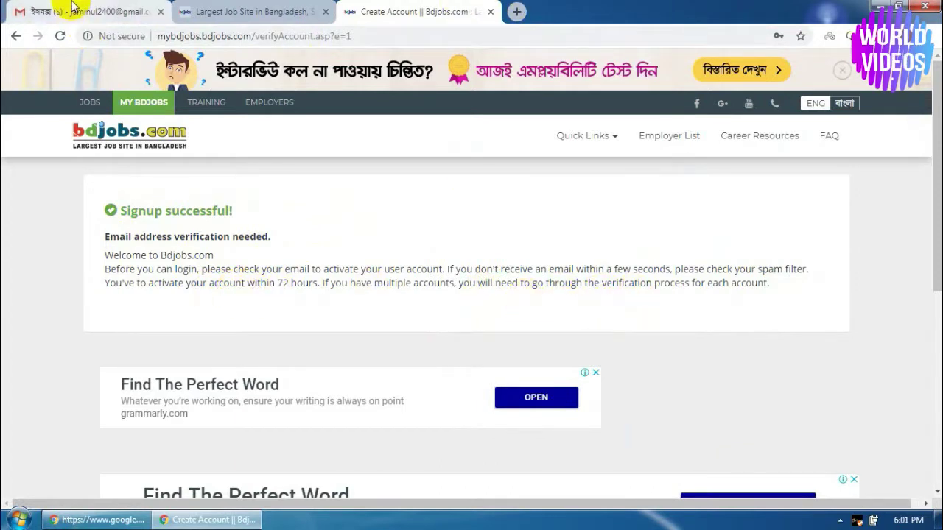
left_click(47, 11)
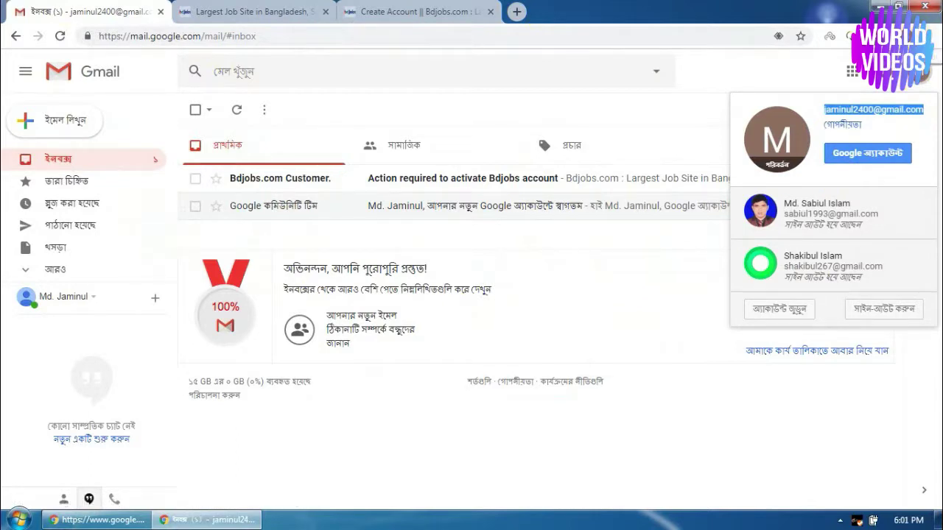
Open the 'Action required to activate Bdjobs account' email and follow its validation link
left_click(934, 68)
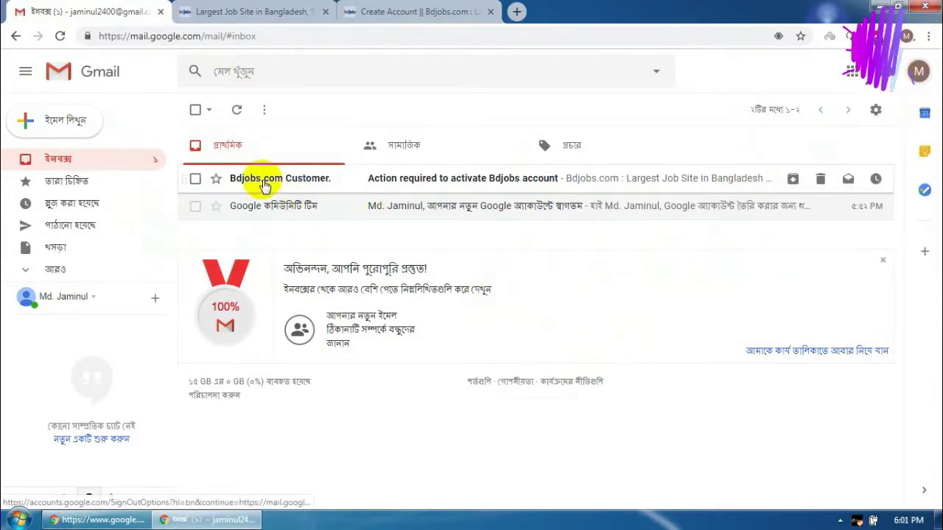
left_click(459, 182)
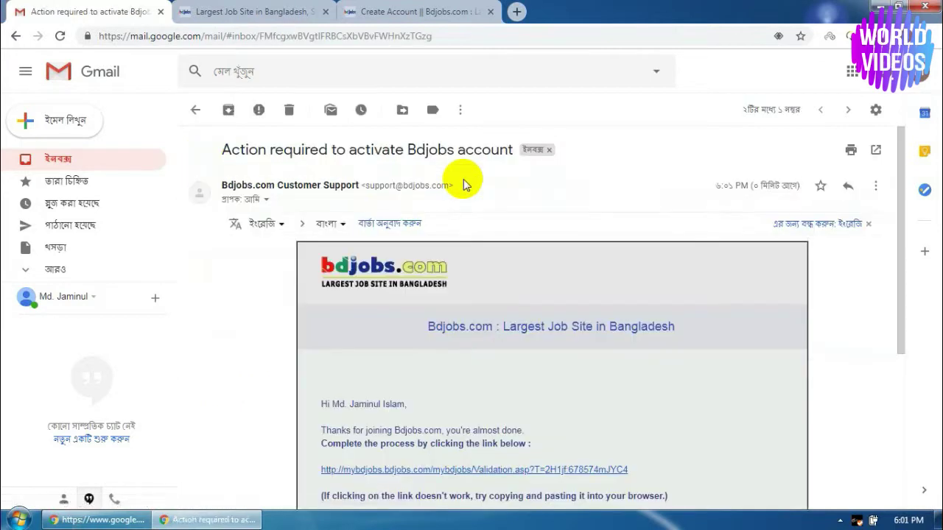
scroll(672, 326, "down", 2)
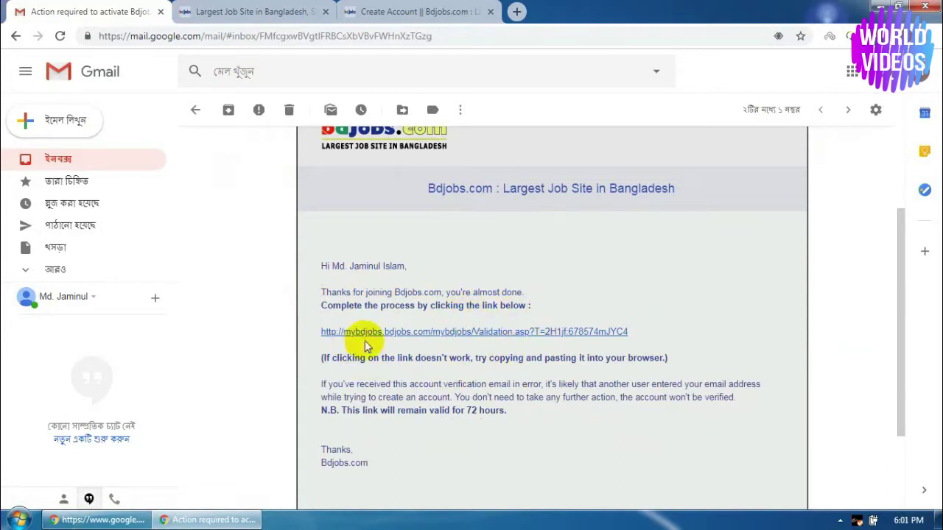
left_click(433, 333)
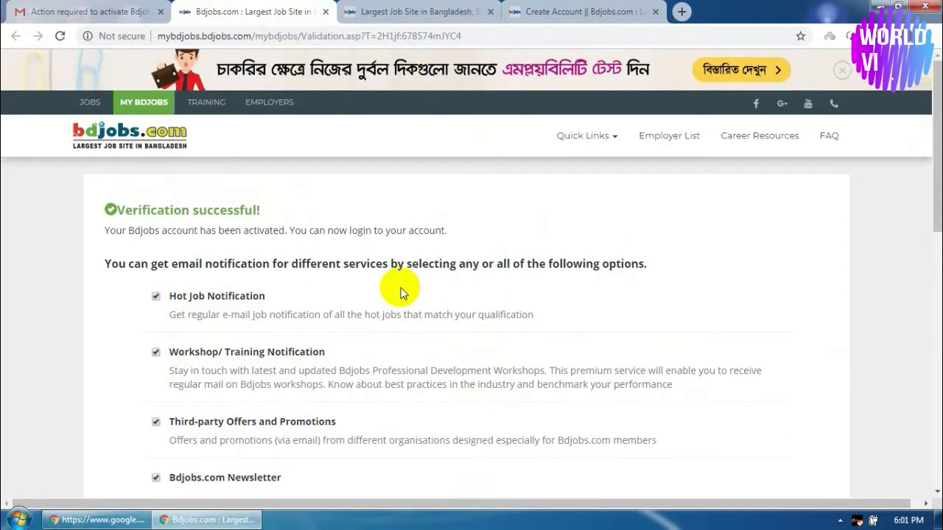
Keep all e-mail notification options, continue to Edit Resume, and close the two leftover Bdjobs tabs
scroll(537, 334, "down", 3)
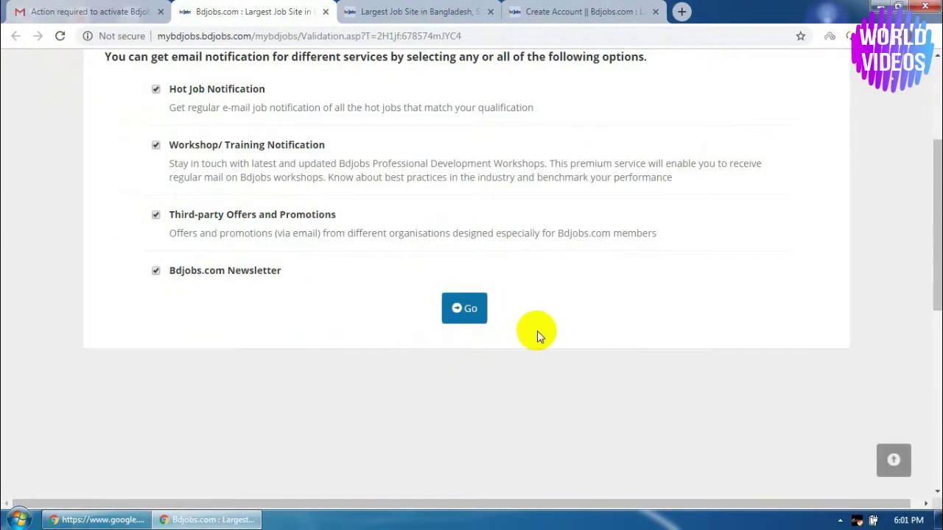
left_click(469, 310)
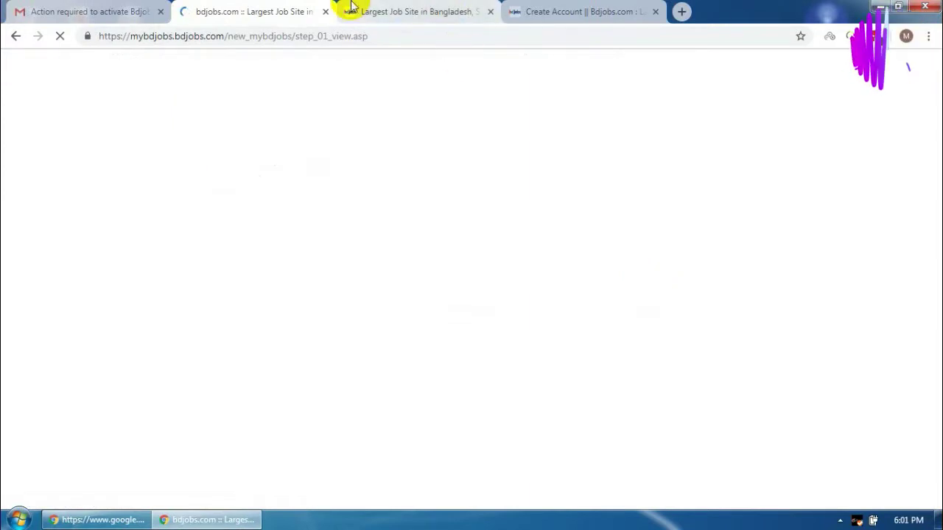
left_click(491, 12)
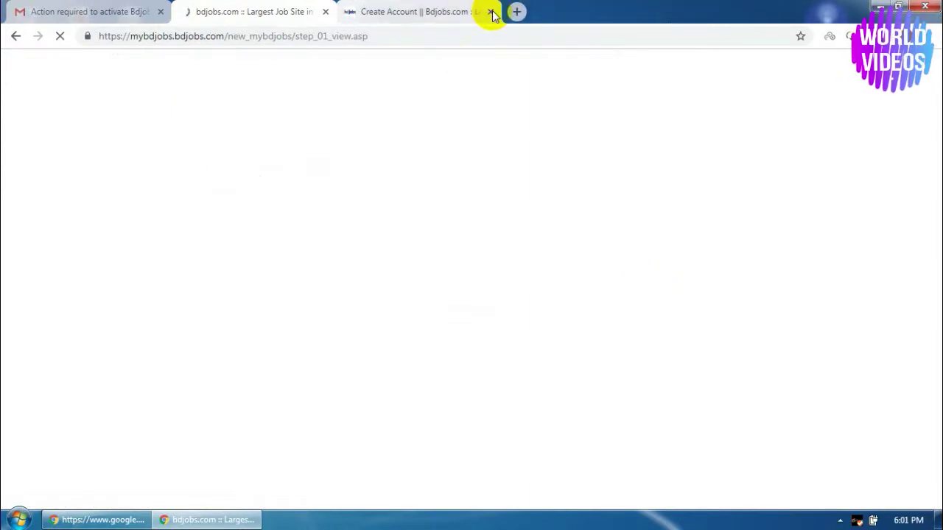
left_click(491, 12)
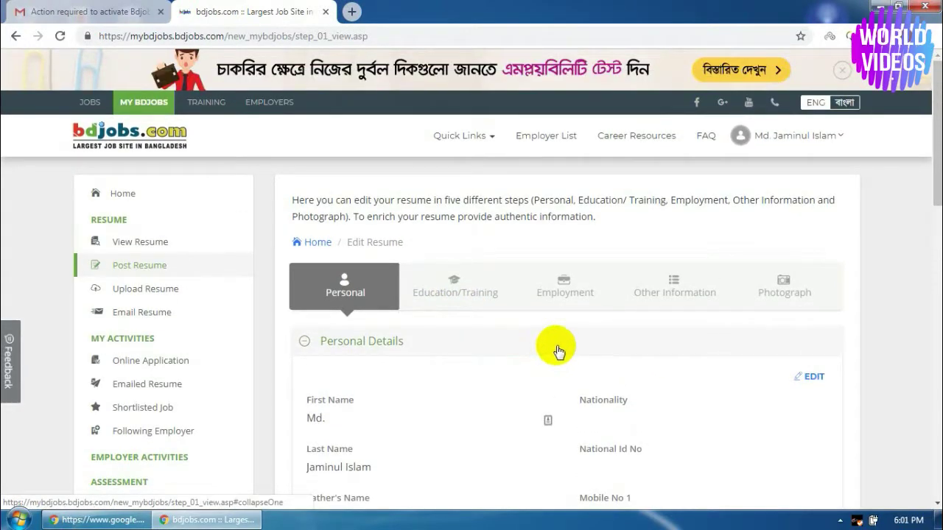
scroll(543, 341, "down", 2)
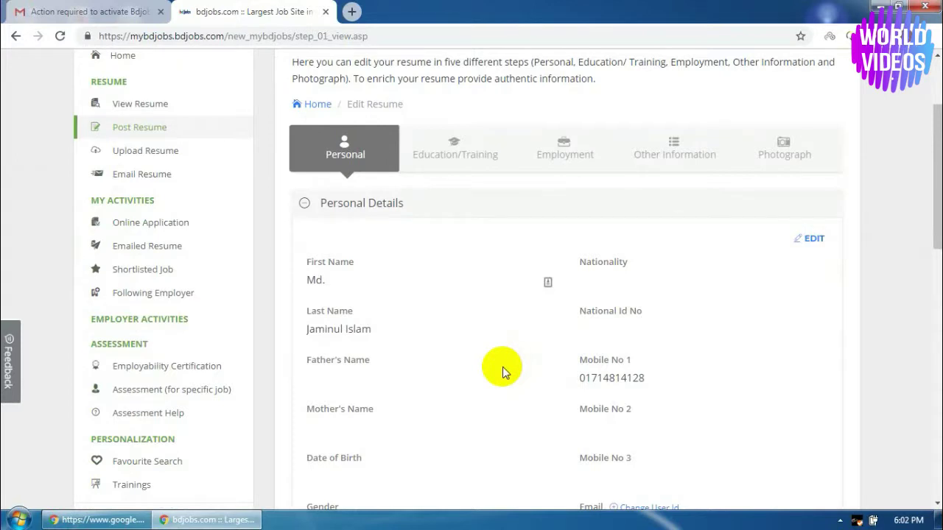
scroll(503, 366, "up", 1)
scroll(502, 360, "down", 1)
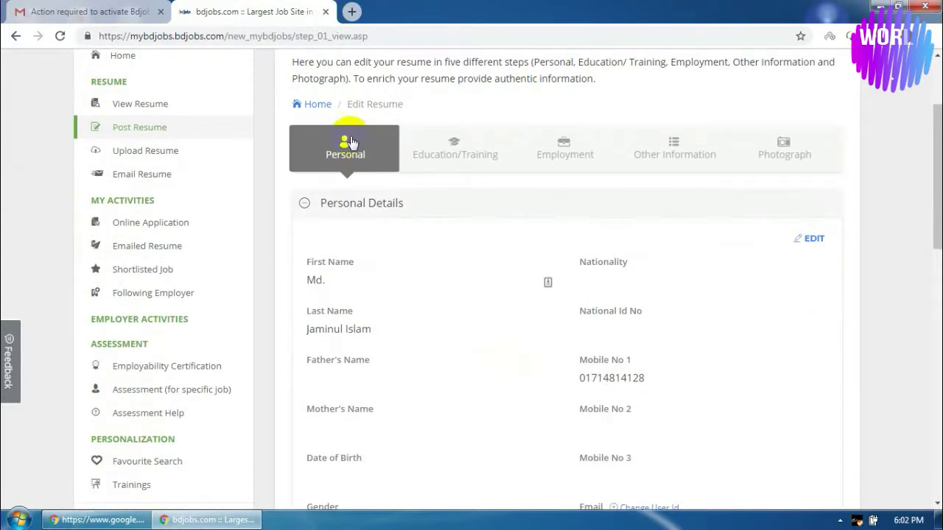
Set nationality to Bangladeshi, then enter the national ID number and the father's name
left_click(812, 238)
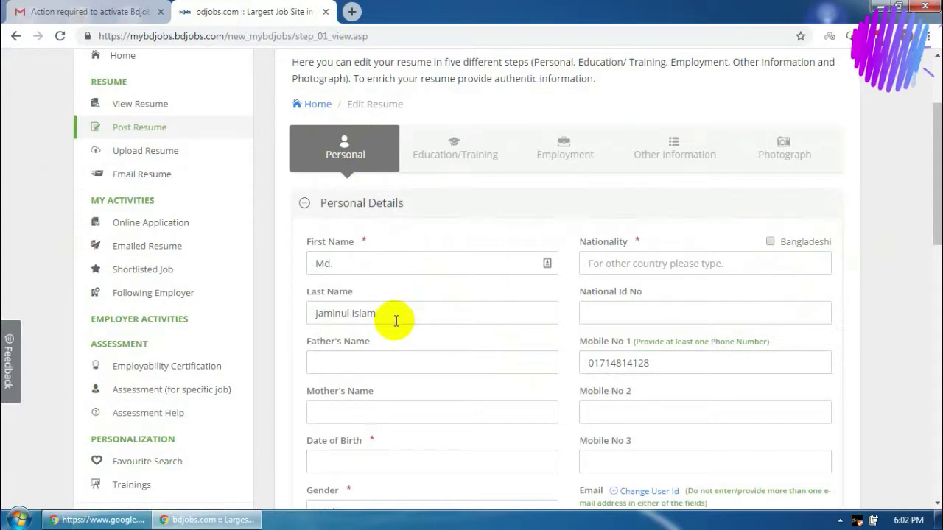
left_click(771, 243)
left_click(611, 313)
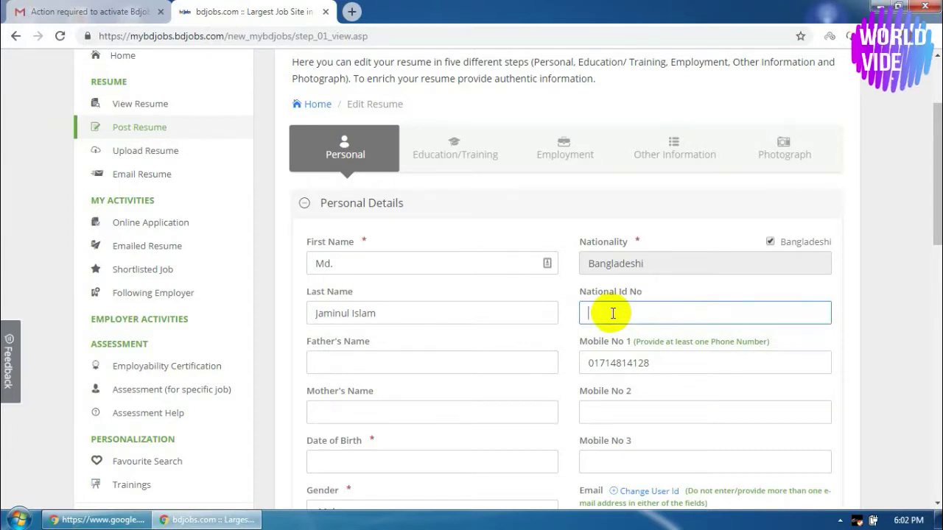
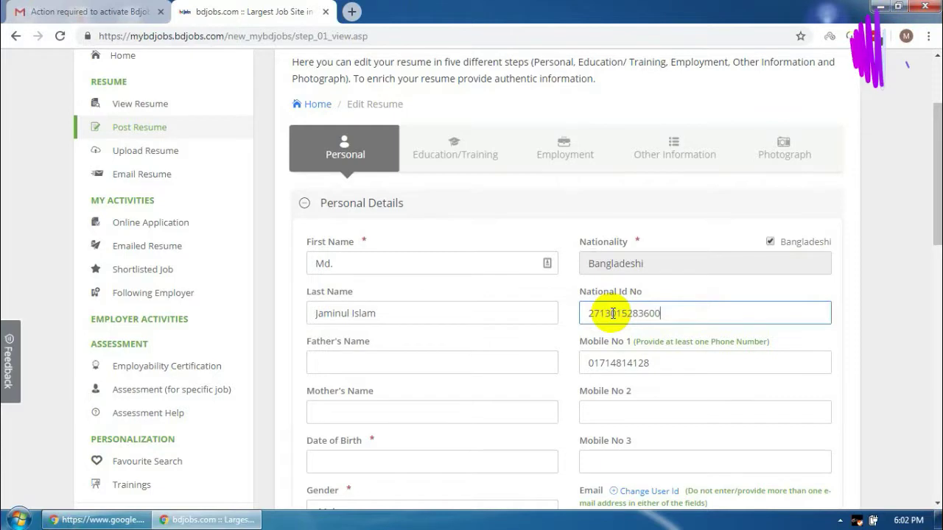
left_click(377, 365)
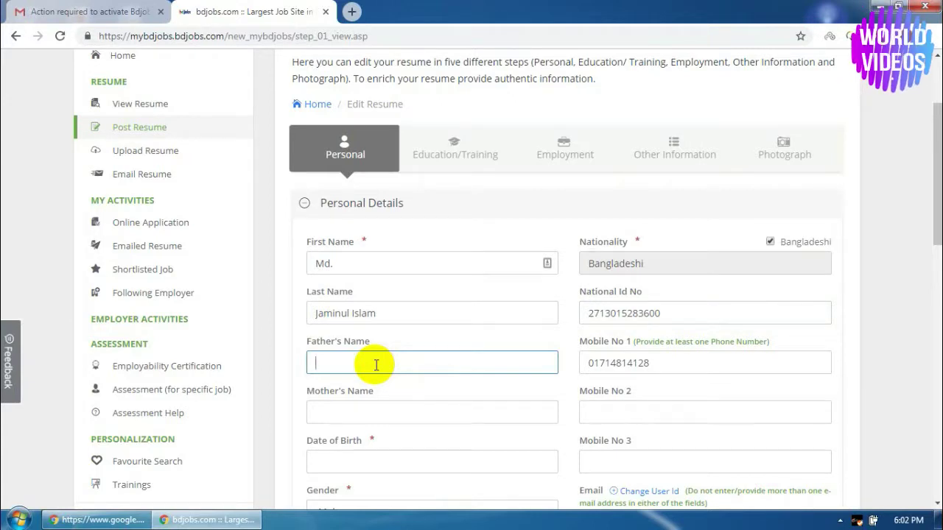
type("Late:")
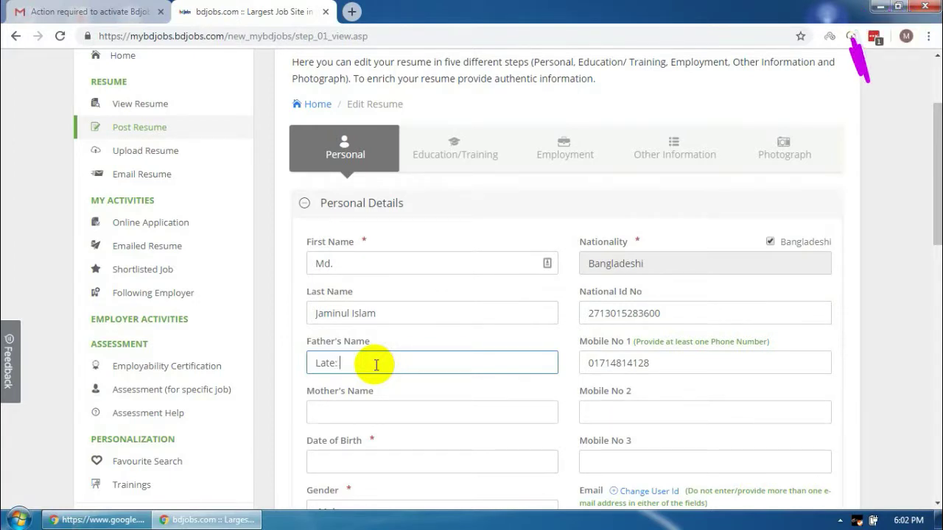
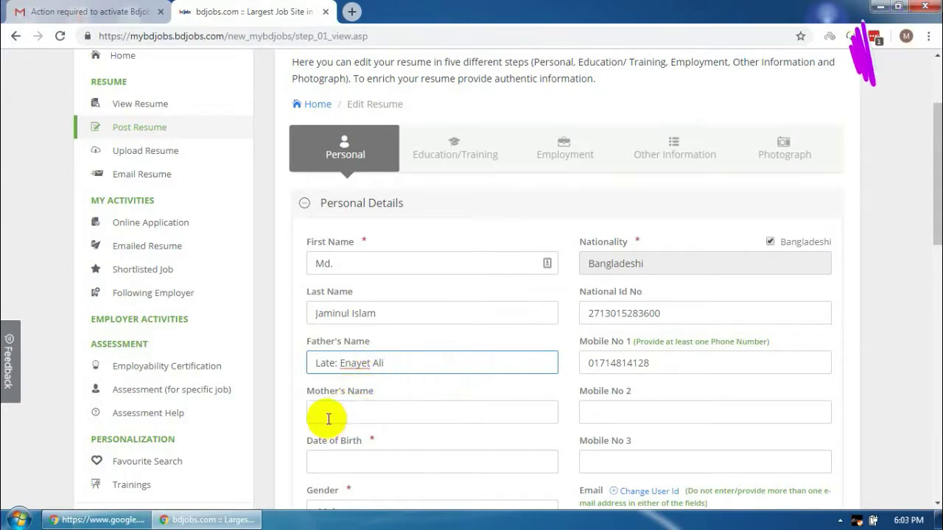
Enter the mother's name and begin typing the second mobile number
left_click(338, 416)
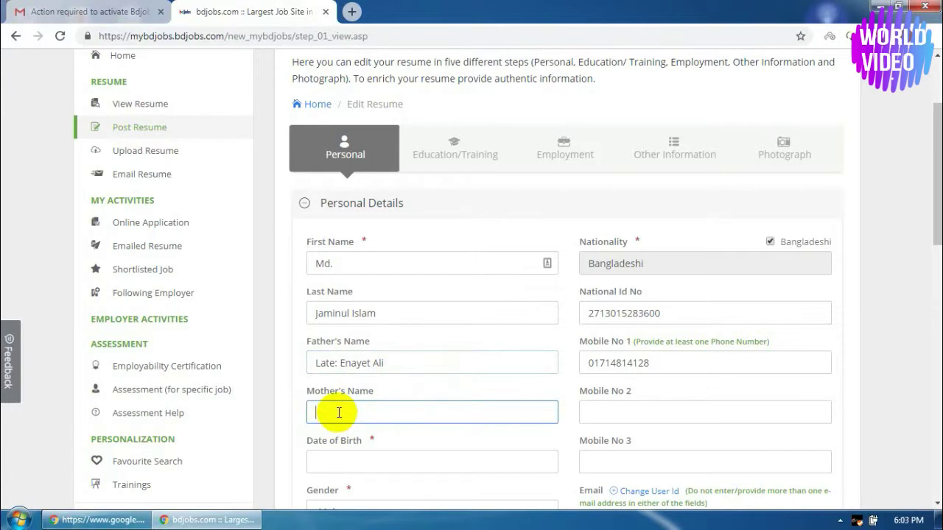
type("Mst.")
type("atun")
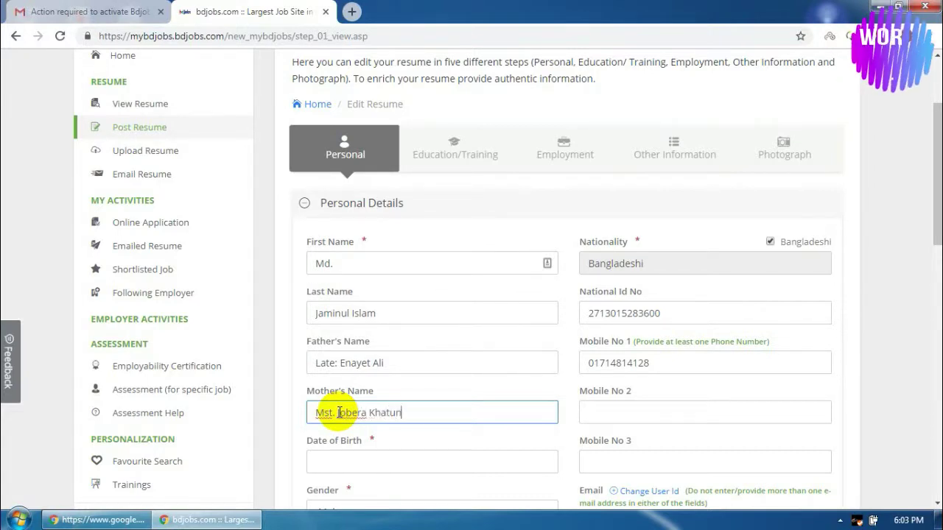
scroll(574, 374, "down", 1)
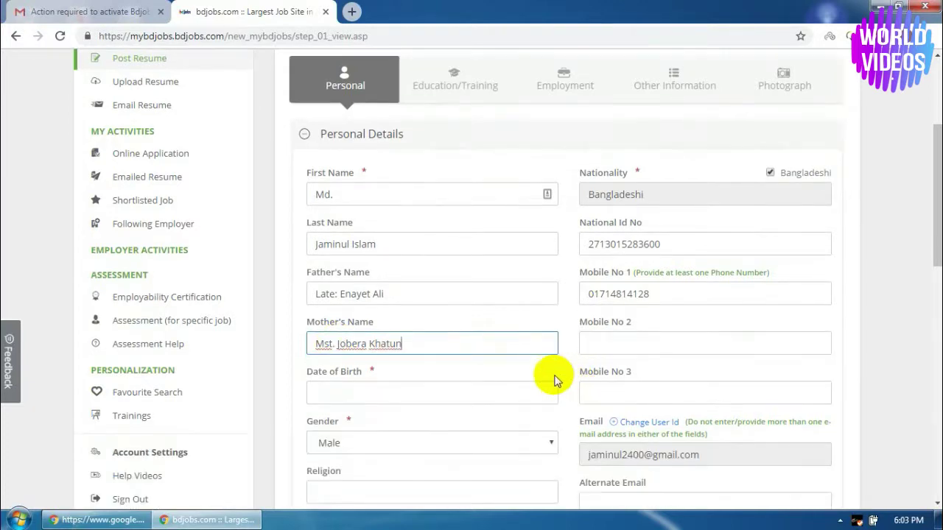
left_click(638, 336)
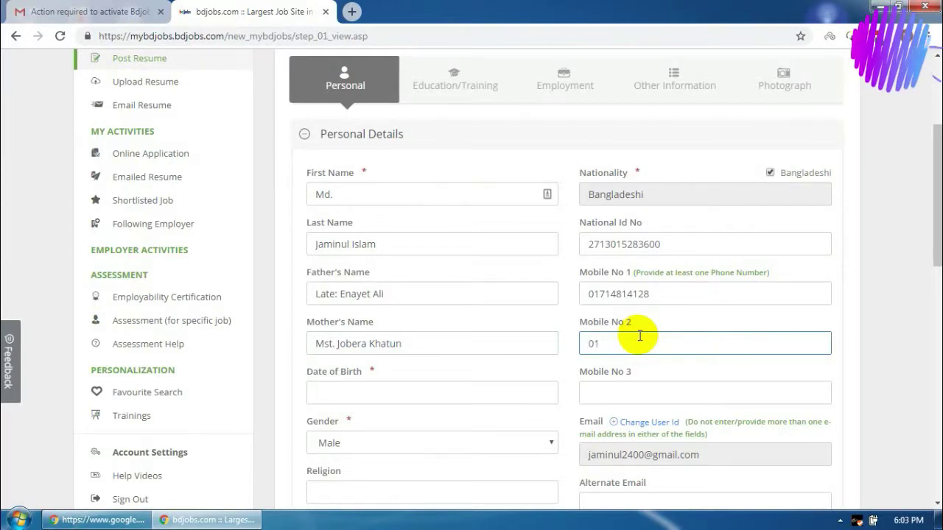
type("9383303")
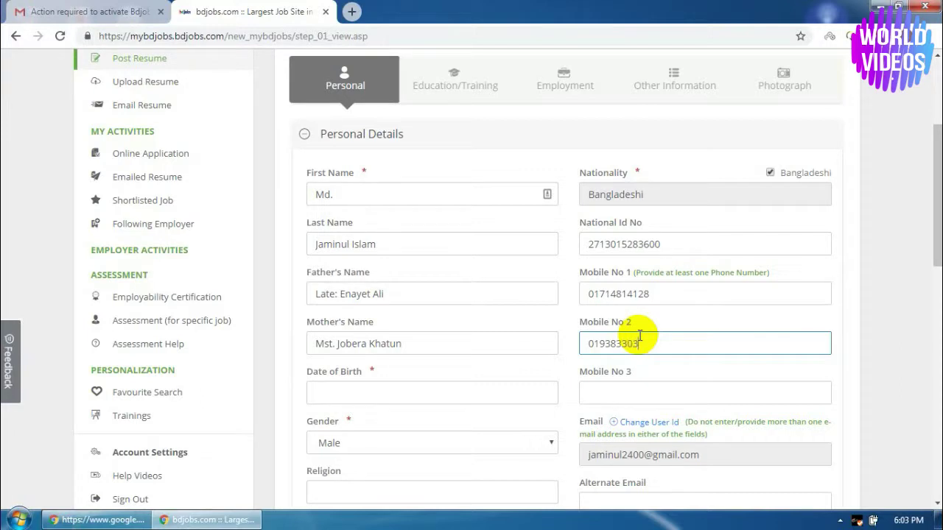
Pick 10 October 1978 as the date of birth in the calendar
scroll(352, 295, "down", 1)
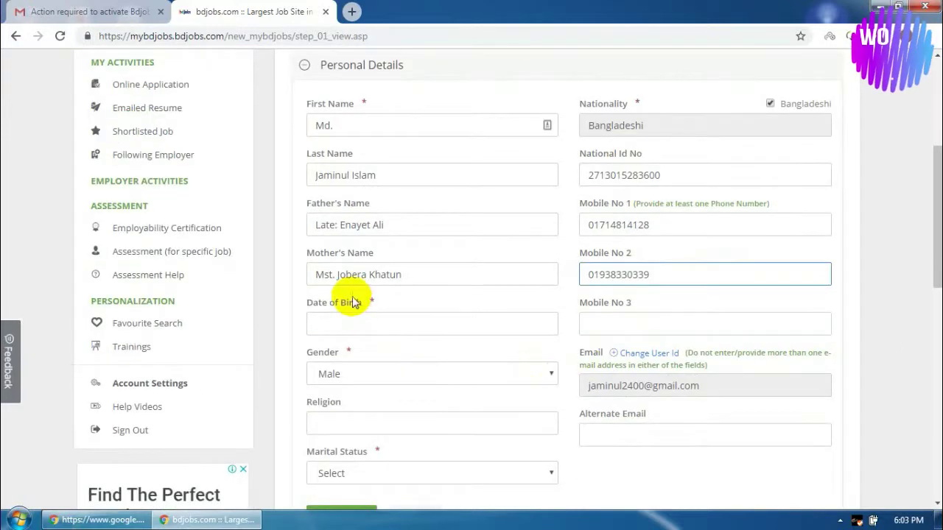
left_click(352, 322)
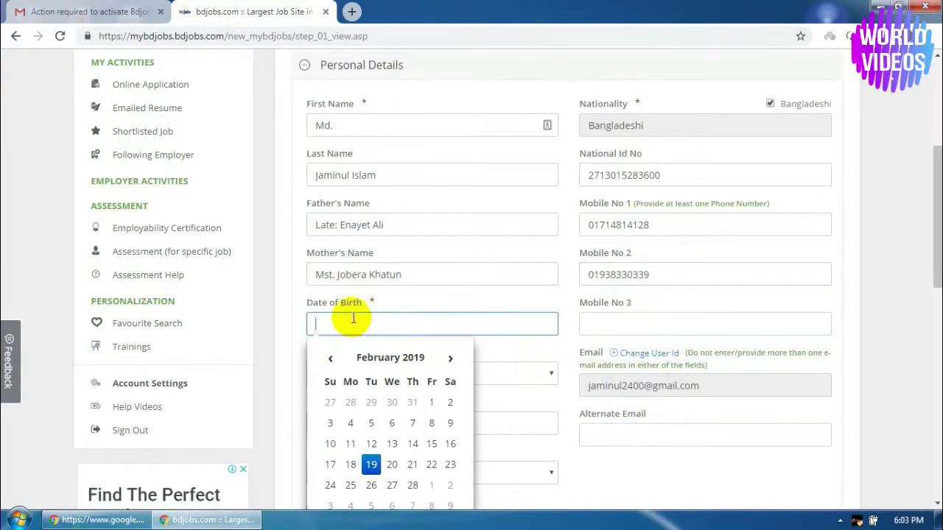
left_click(410, 357)
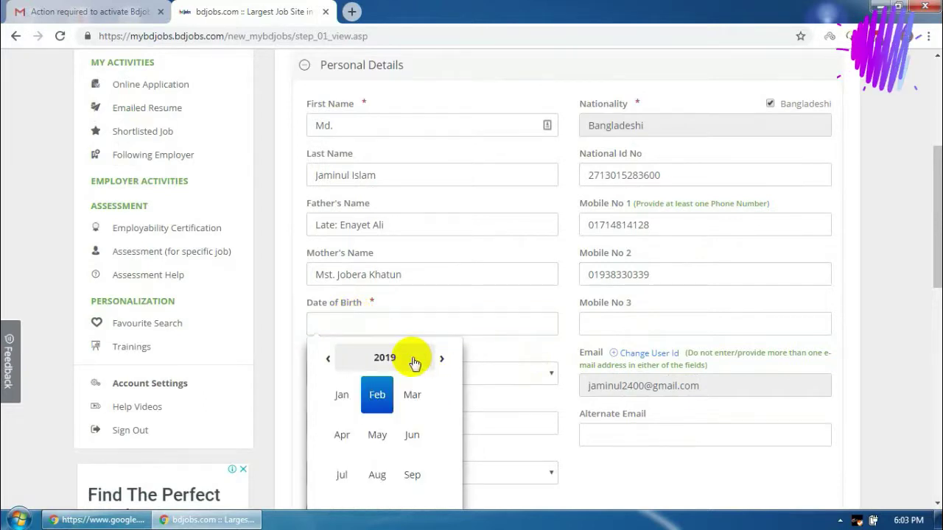
left_click(407, 358)
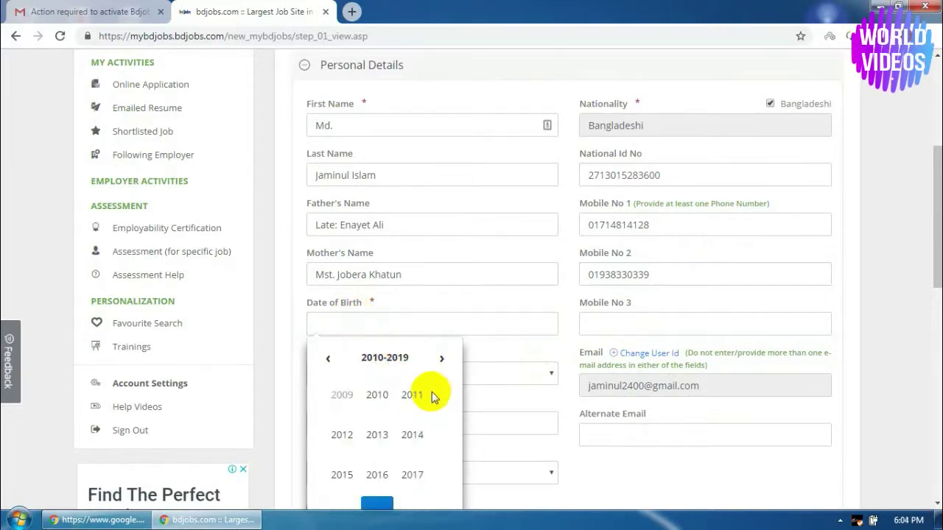
scroll(412, 371, "down", 2)
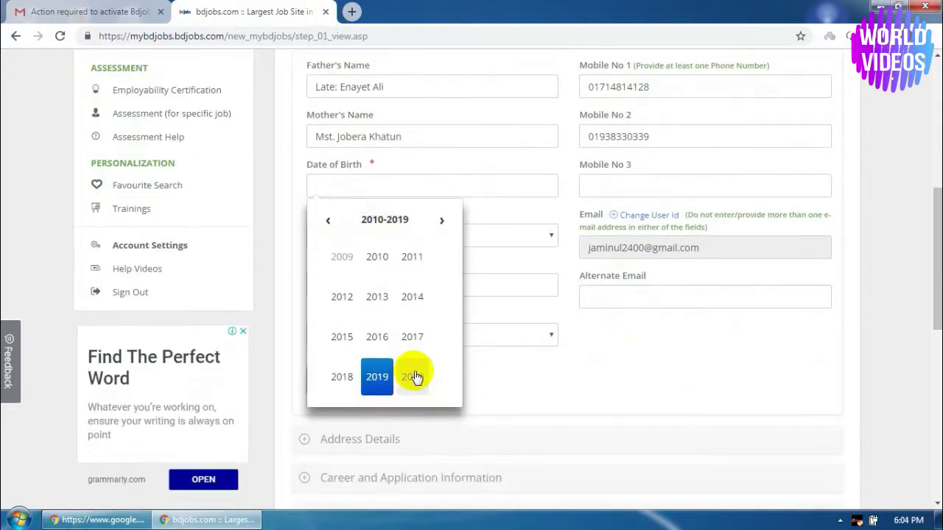
left_click(329, 221)
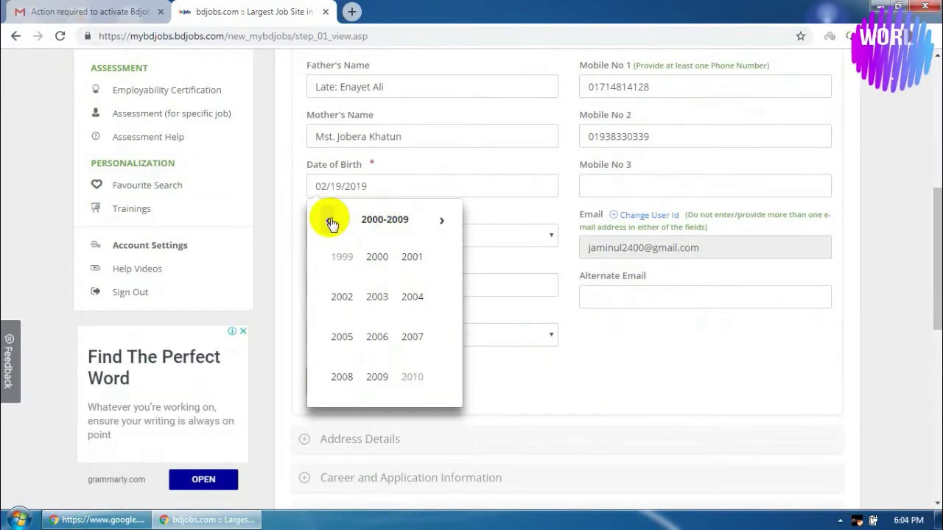
left_click(329, 221)
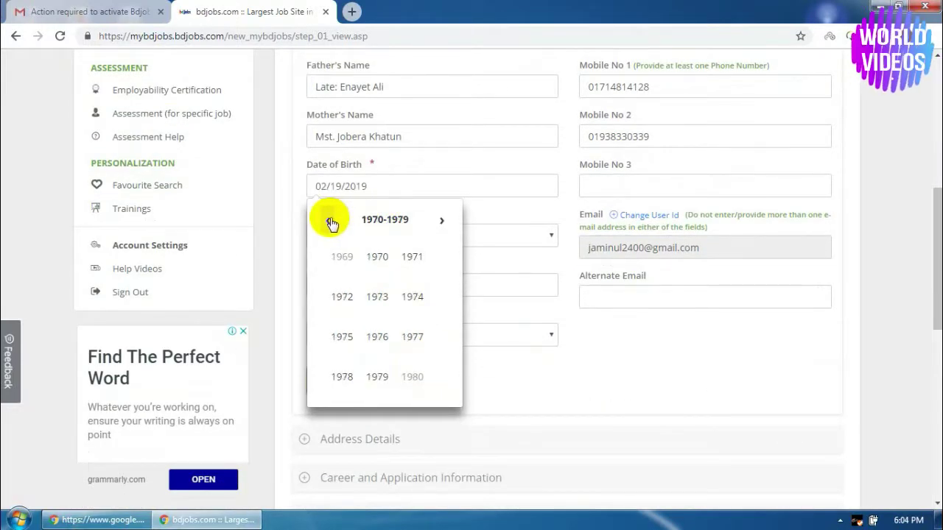
left_click(342, 377)
left_click(385, 178)
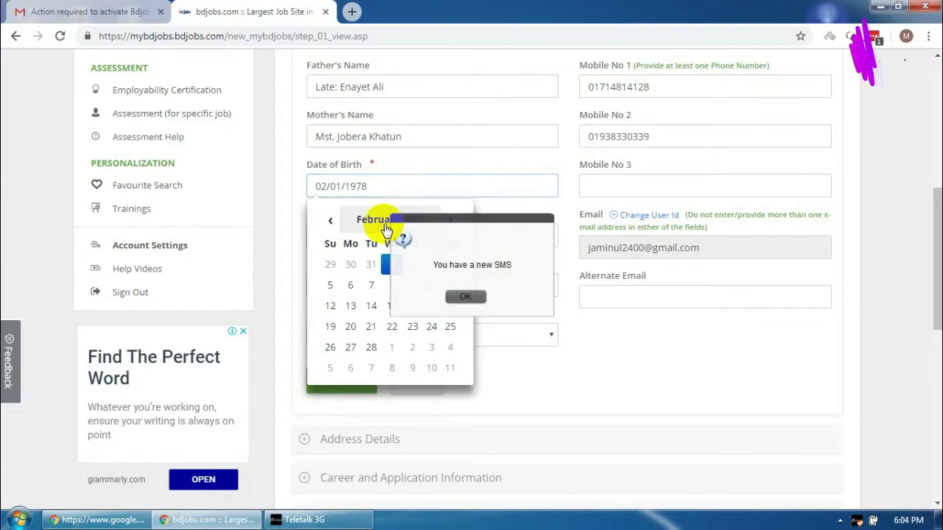
left_click(384, 225)
left_click(465, 296)
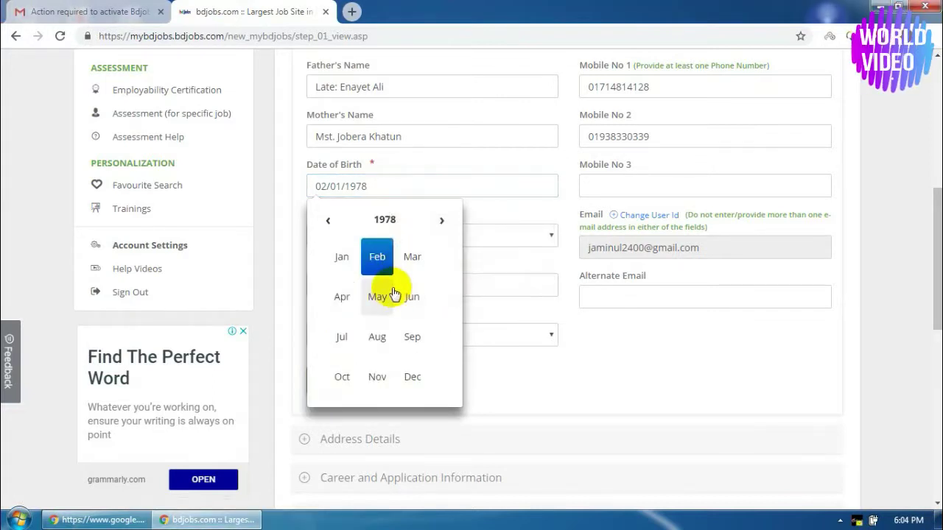
left_click(343, 379)
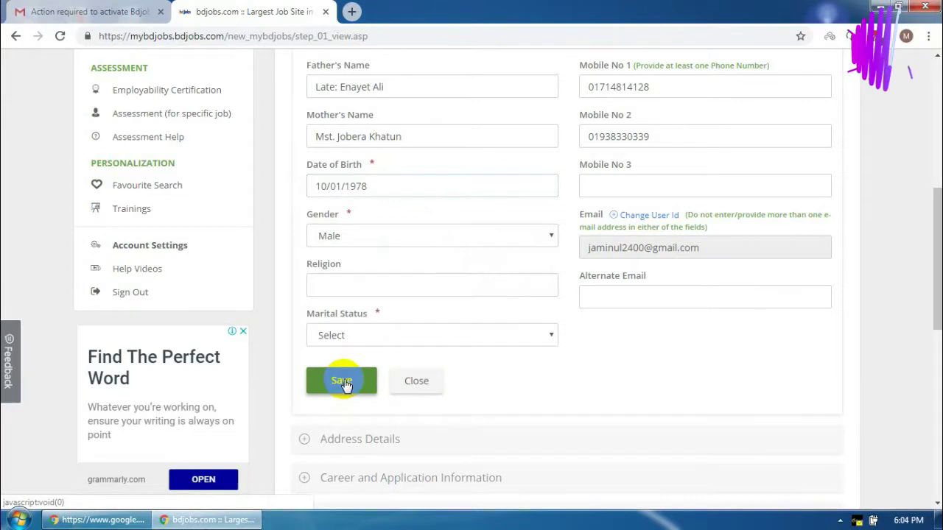
left_click(373, 188)
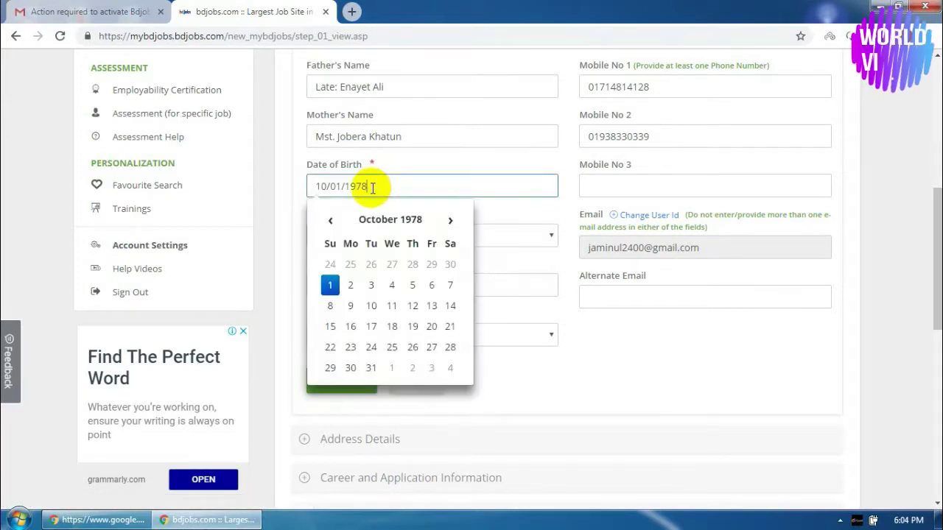
left_click(373, 308)
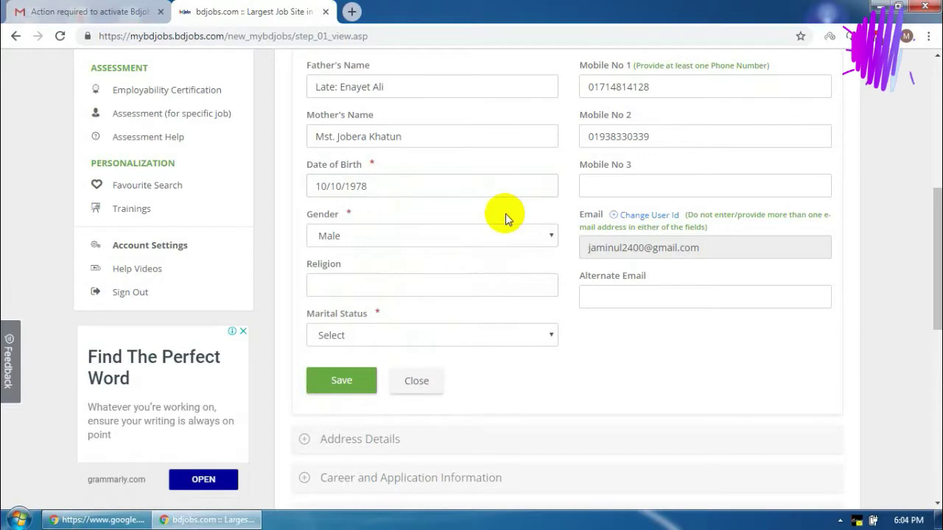
Set religion to Islam and marital status to Unmarried
left_click(372, 287)
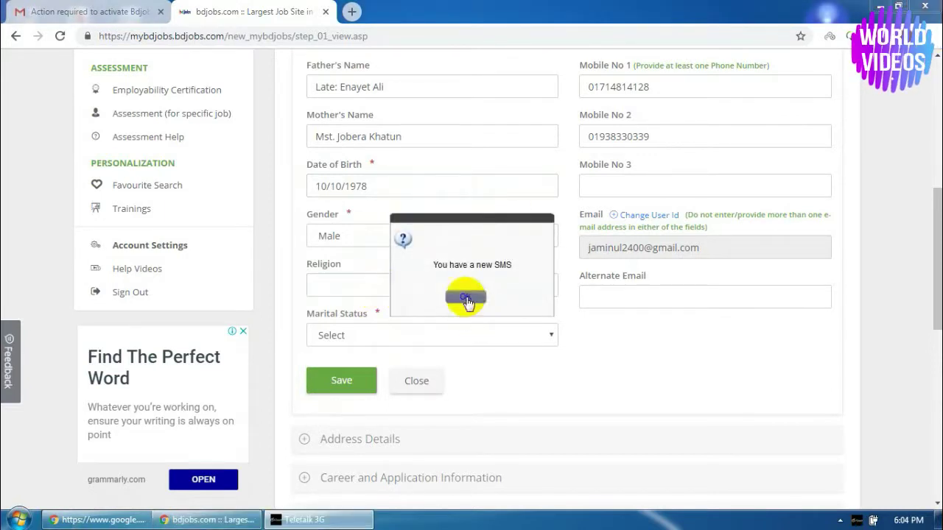
left_click(464, 297)
type("Islam")
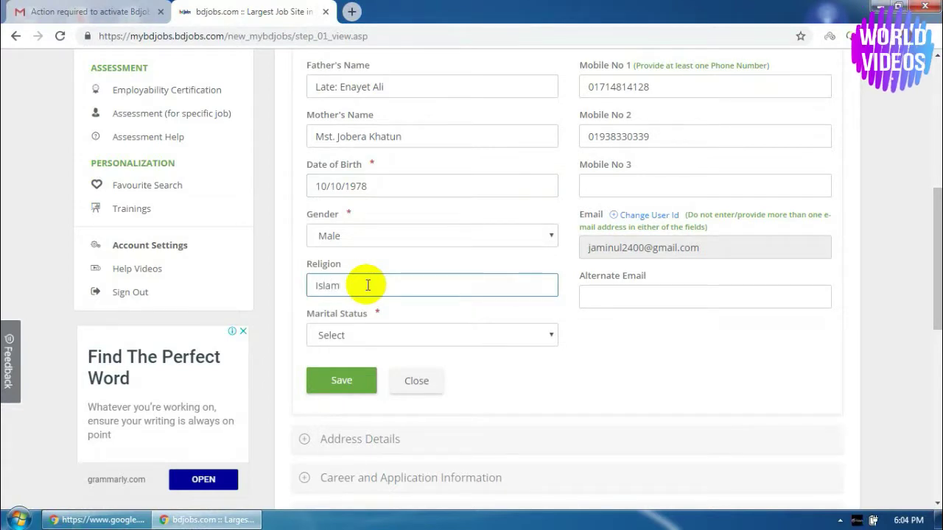
left_click(367, 340)
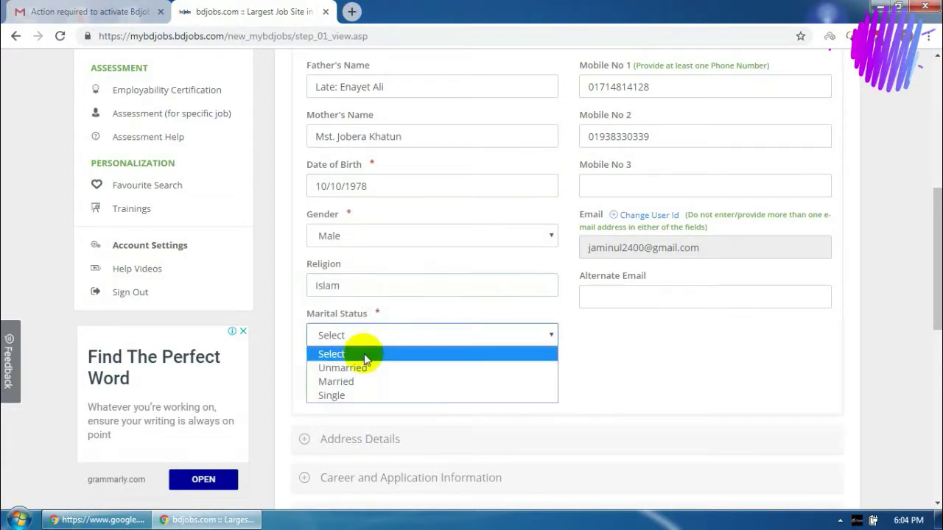
left_click(359, 367)
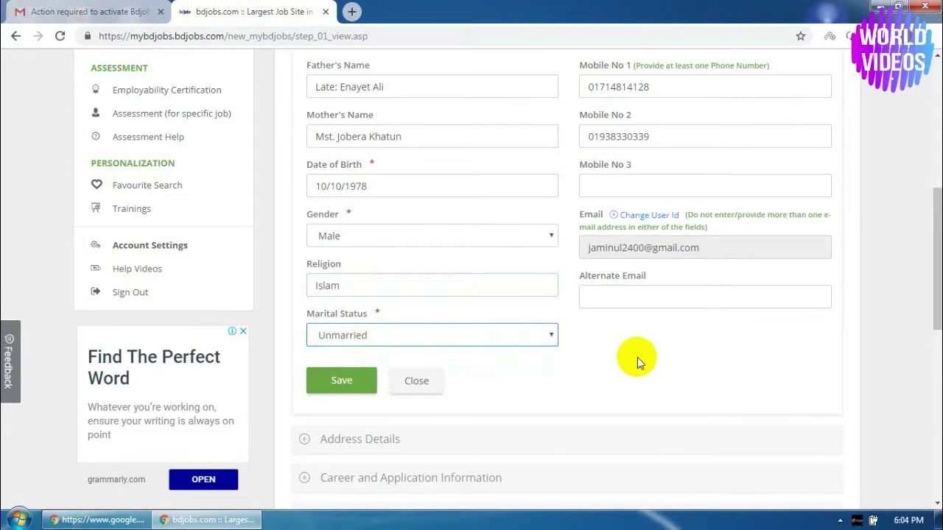
scroll(637, 357, "up", 4)
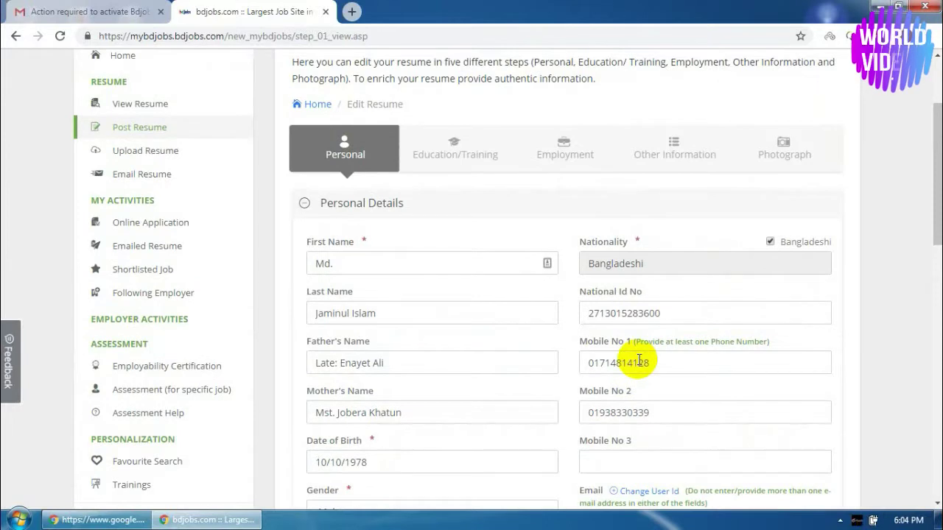
scroll(637, 361, "down", 6)
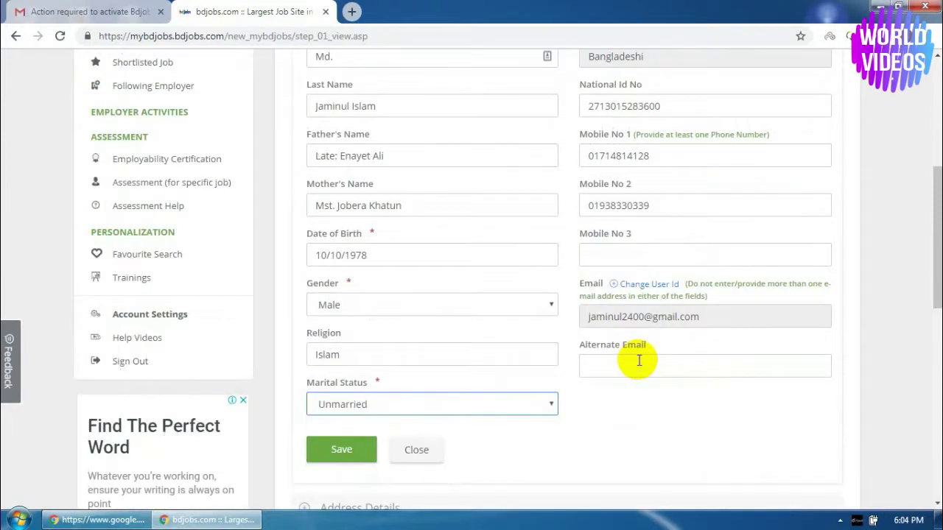
Save the personal details, then start an address choosing the present district, thana and post office
left_click(335, 248)
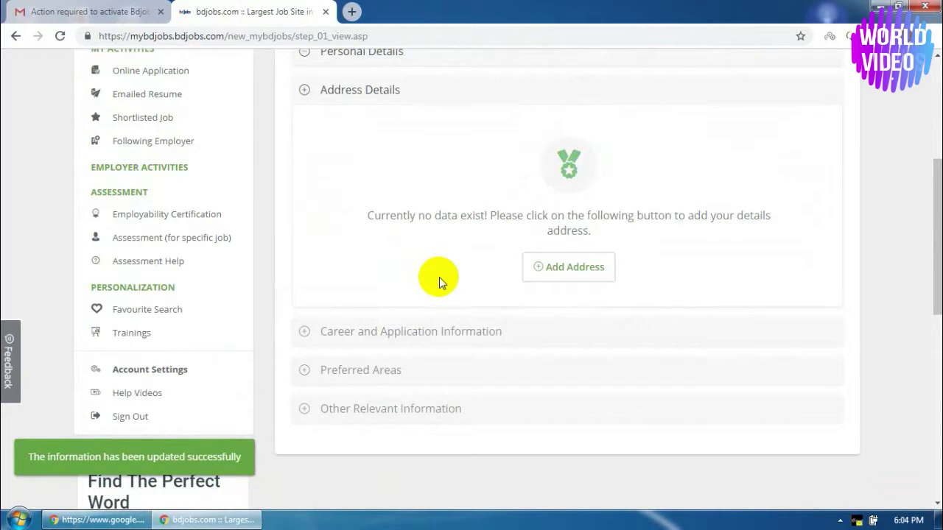
left_click(568, 274)
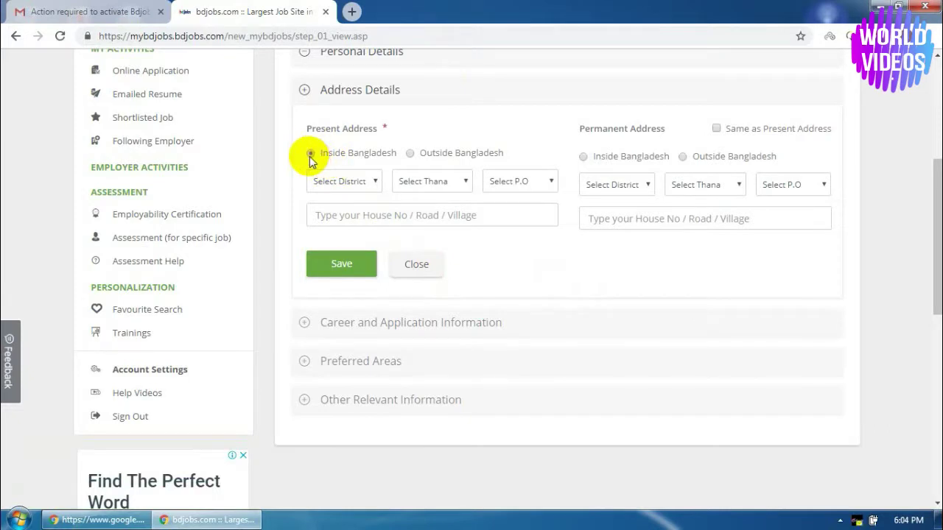
left_click(365, 182)
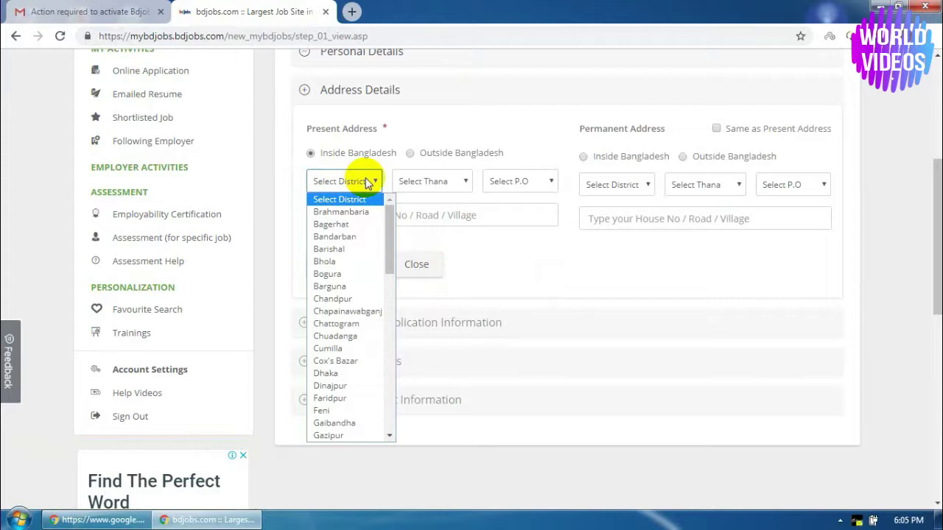
left_click(351, 385)
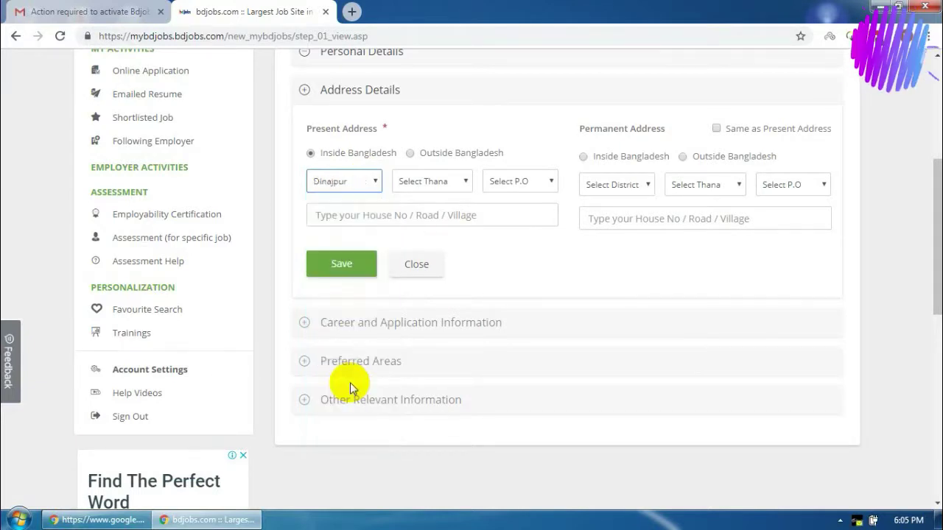
left_click(436, 184)
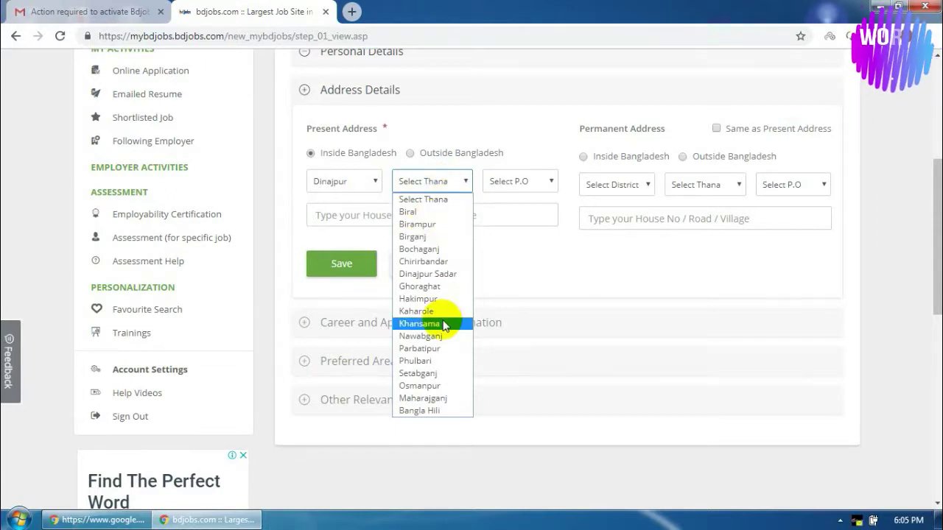
left_click(429, 265)
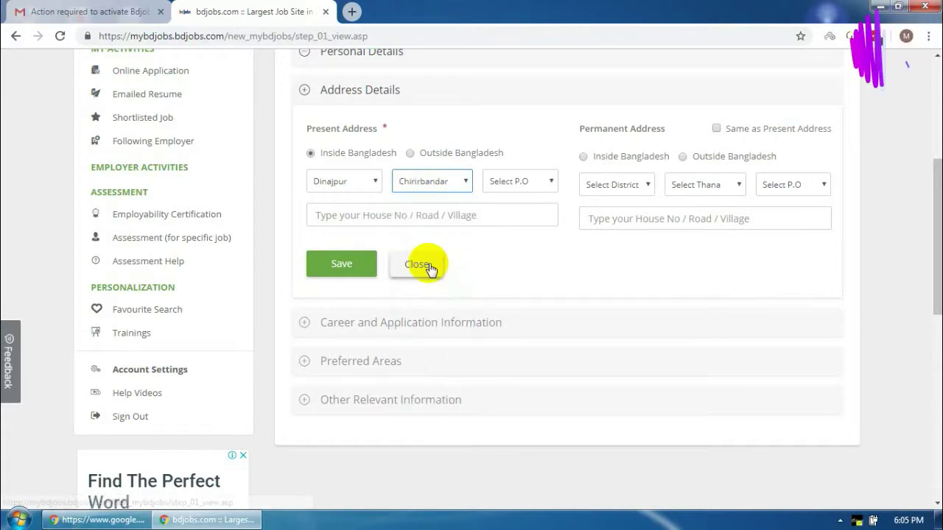
left_click(516, 184)
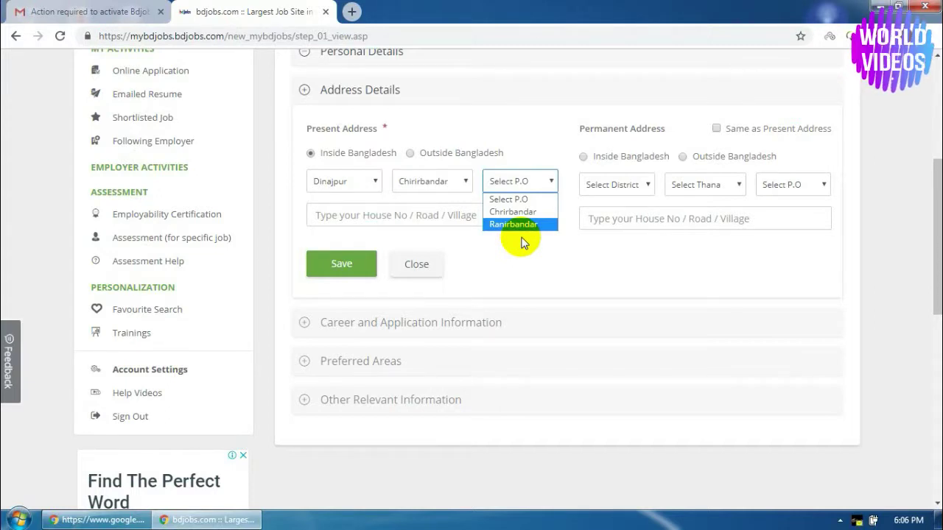
left_click(525, 225)
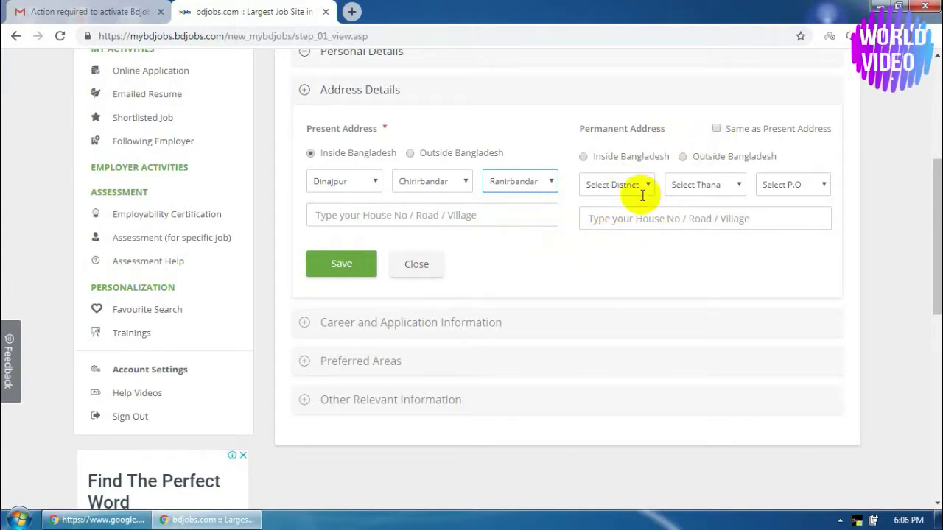
Enter the house/village, make the permanent address the same as present, and save
left_click(400, 215)
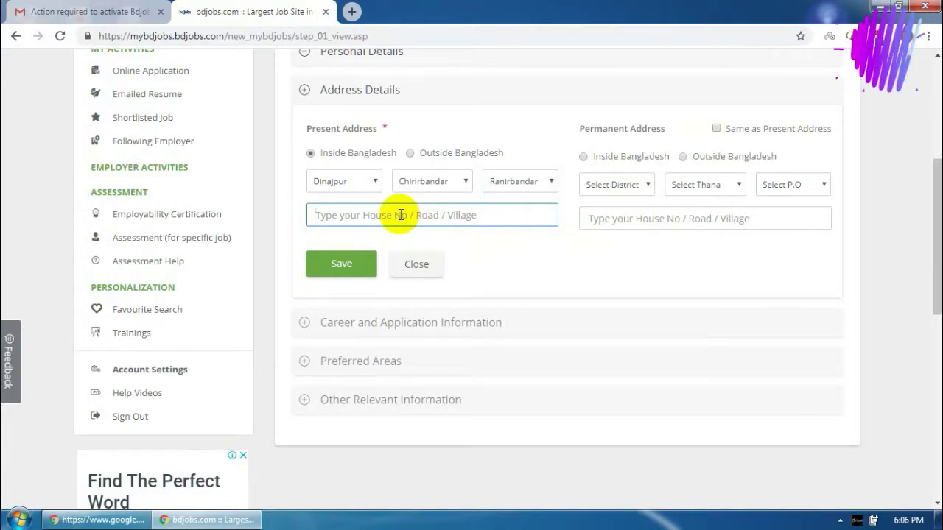
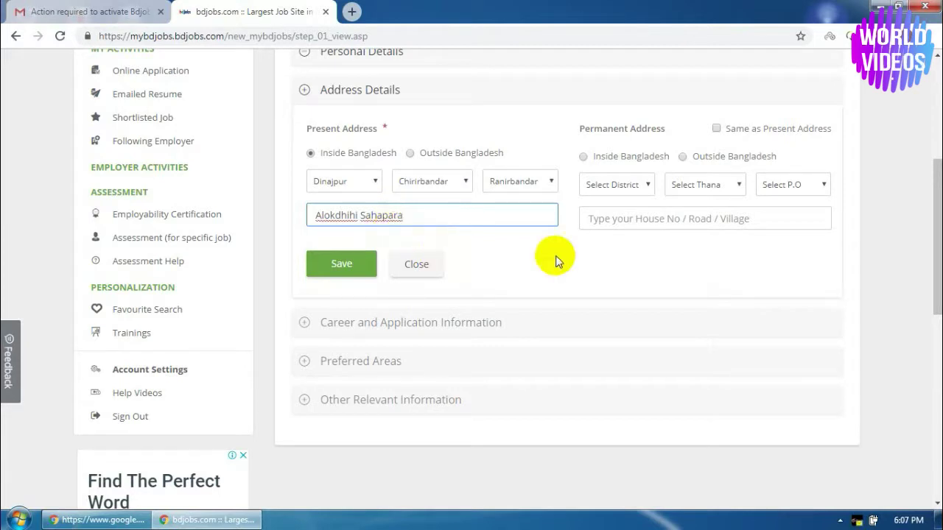
left_click(716, 129)
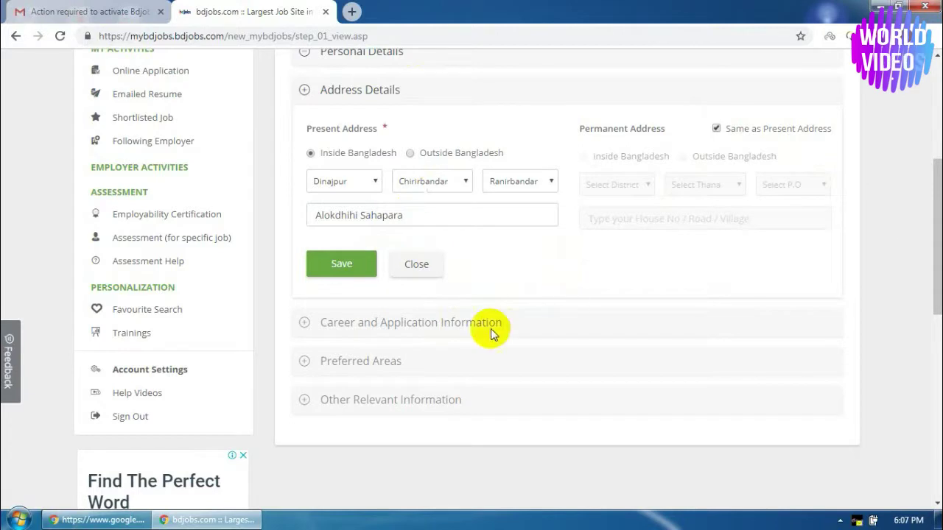
left_click(343, 267)
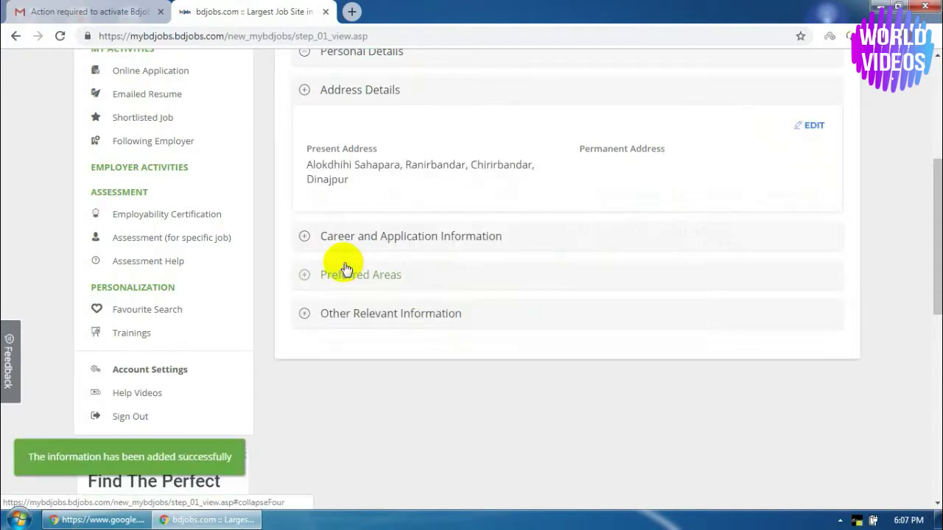
Look over Career and Application Information and Preferred Areas, then expand Other Relevant Information
left_click(447, 244)
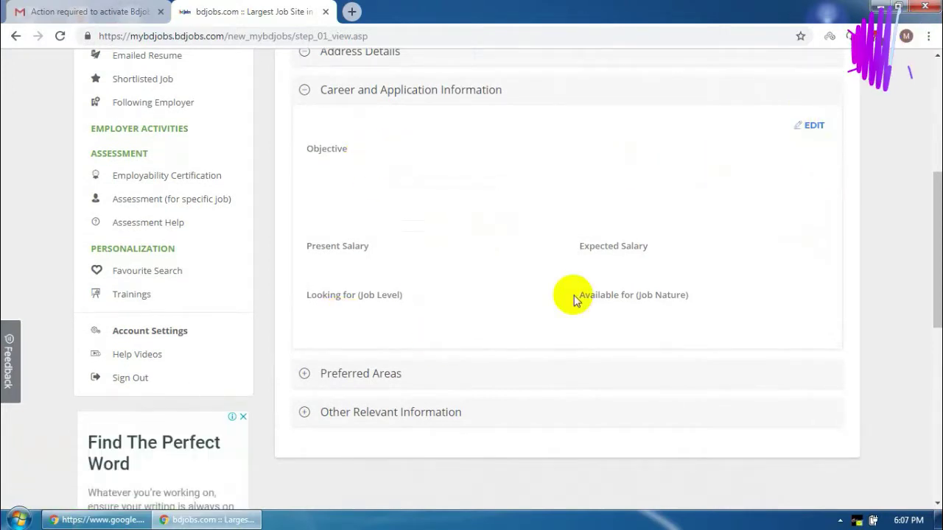
left_click(815, 127)
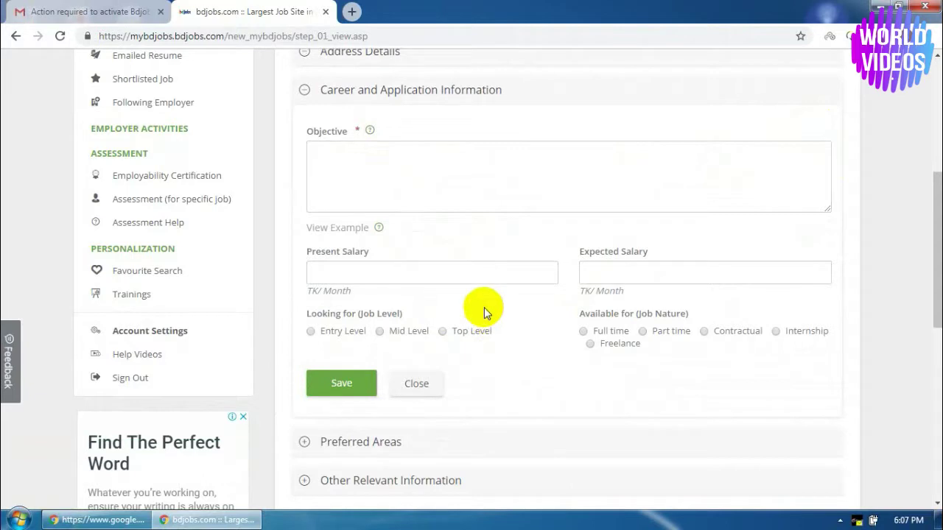
left_click(416, 384)
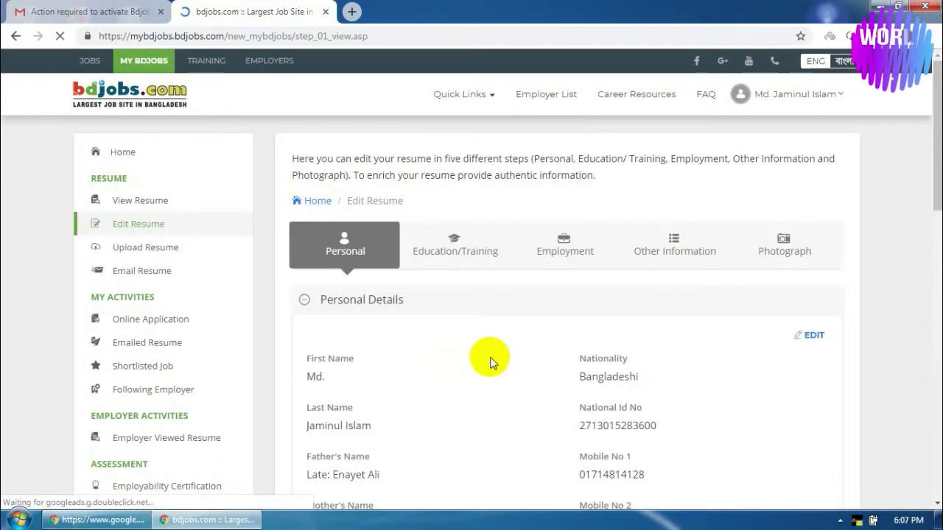
scroll(505, 355, "down", 5)
scroll(507, 356, "down", 4)
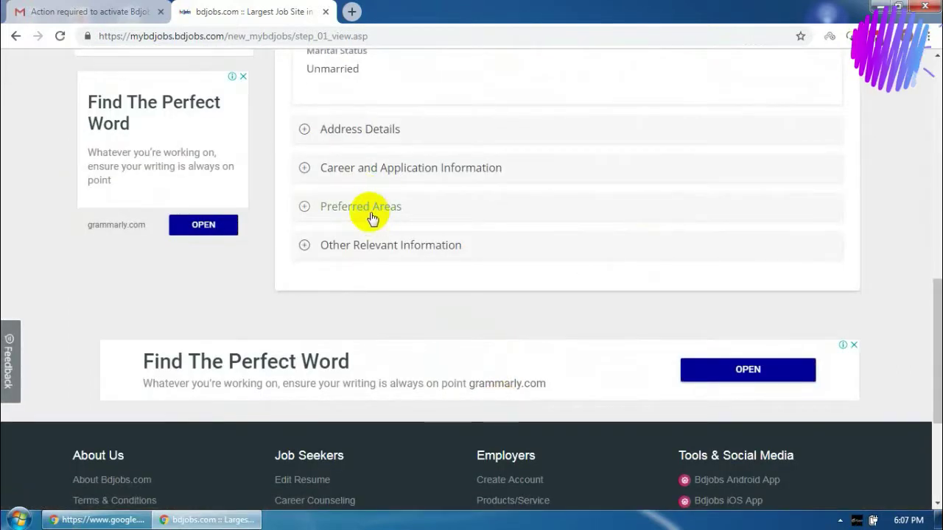
left_click(366, 221)
scroll(469, 295, "up", 3)
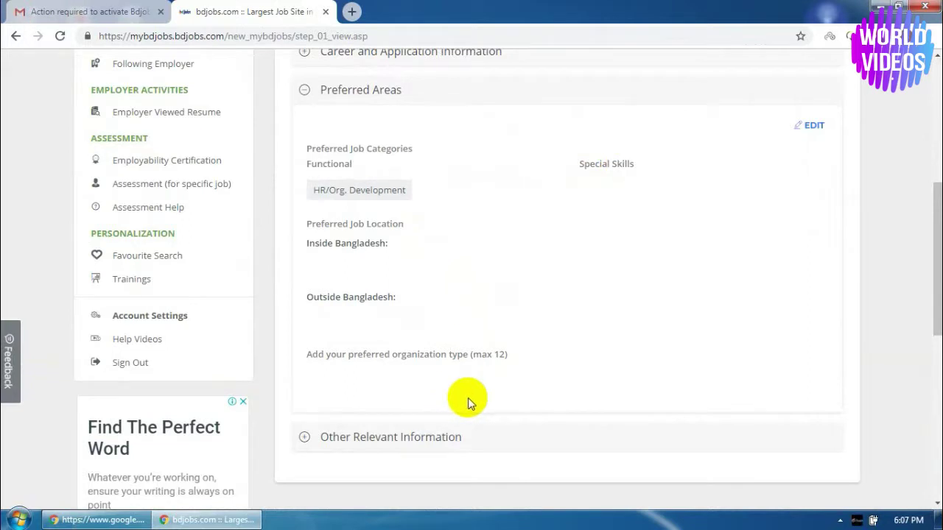
left_click(405, 439)
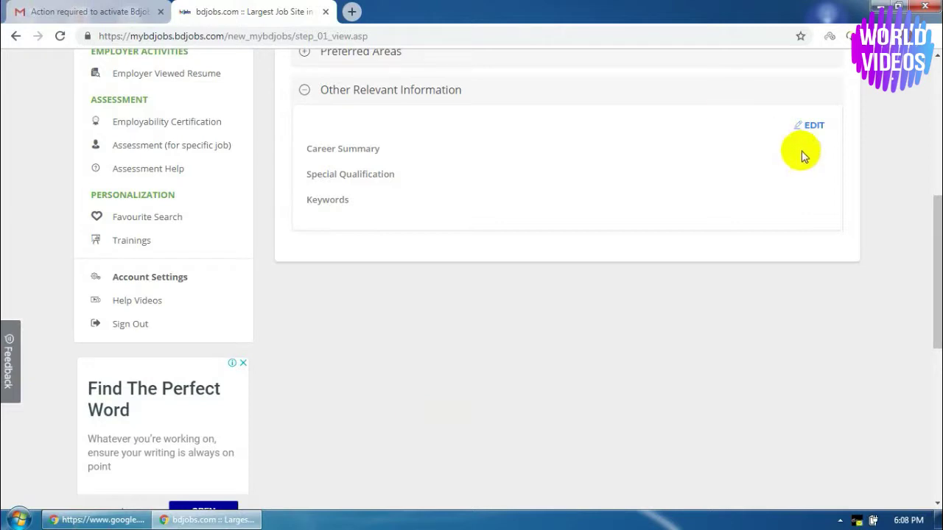
Write a career summary about extensive hard work and integrity
left_click(813, 127)
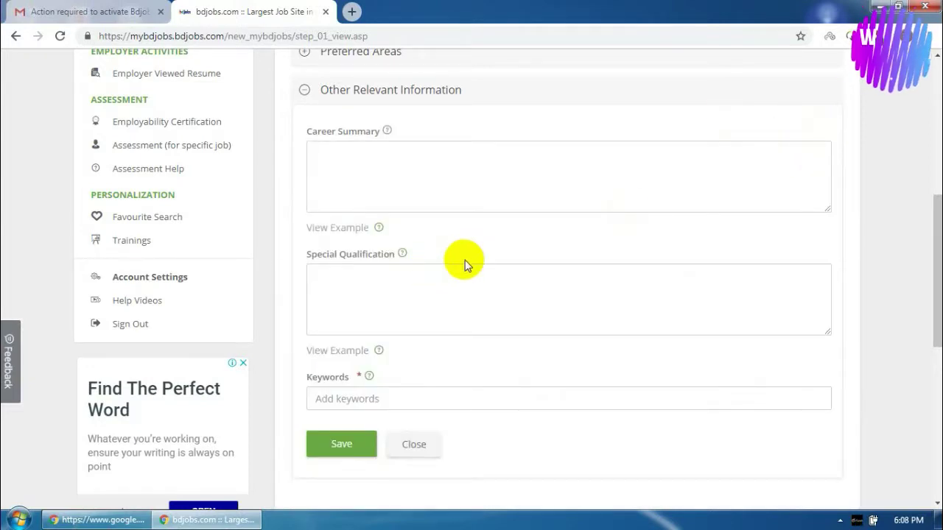
left_click(417, 187)
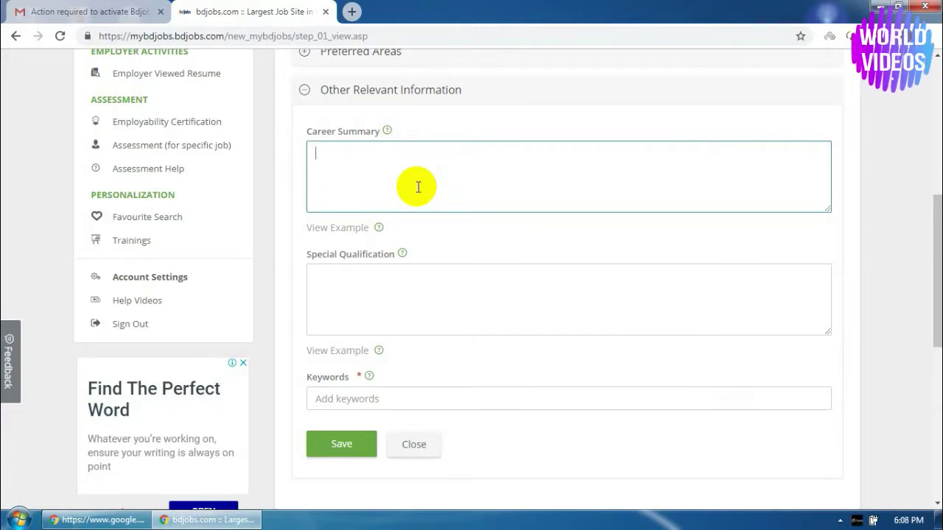
type("As a")
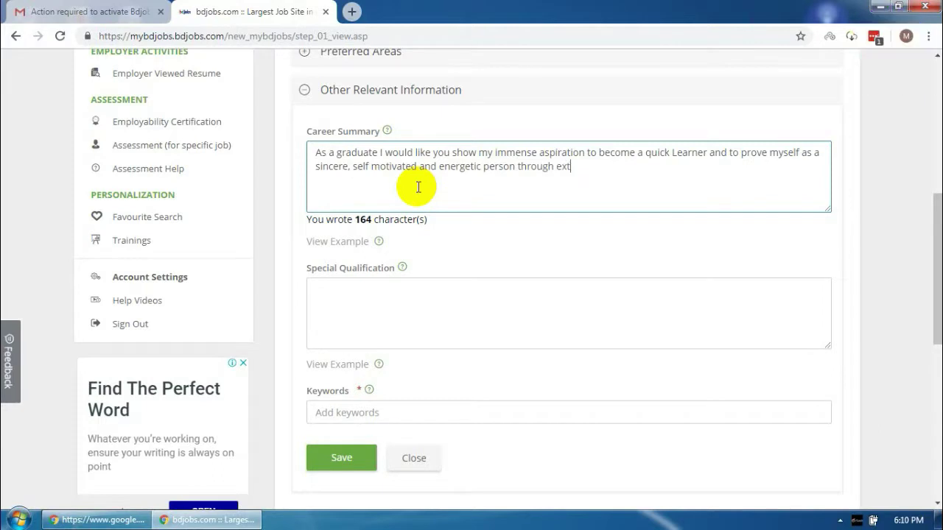
type("ten")
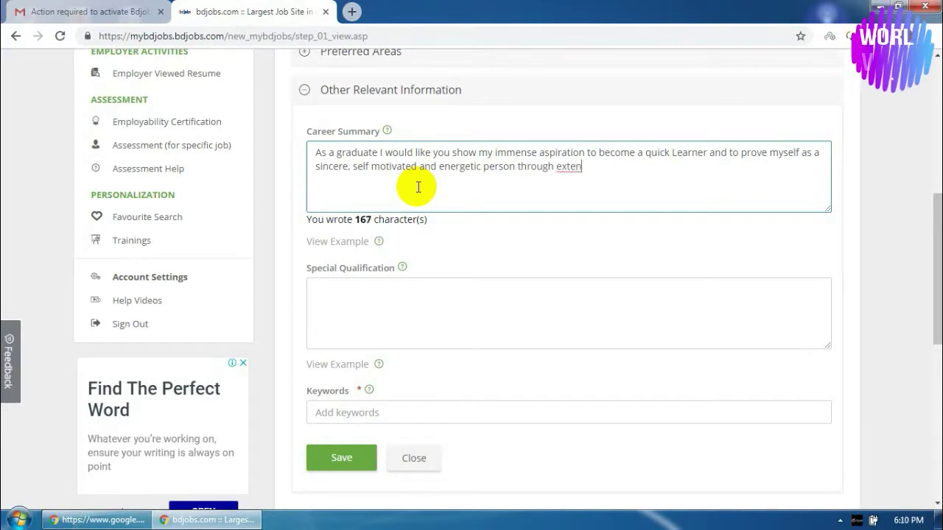
type("sive hard")
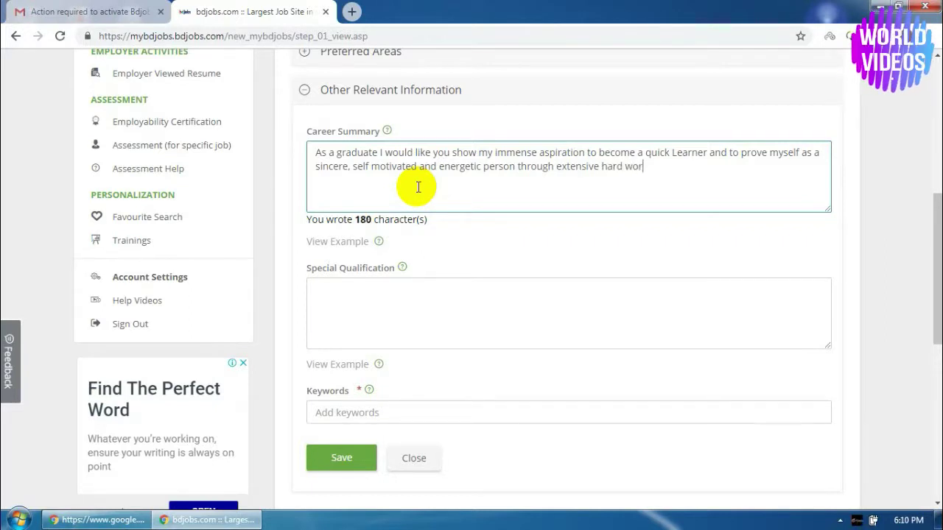
type(" work a")
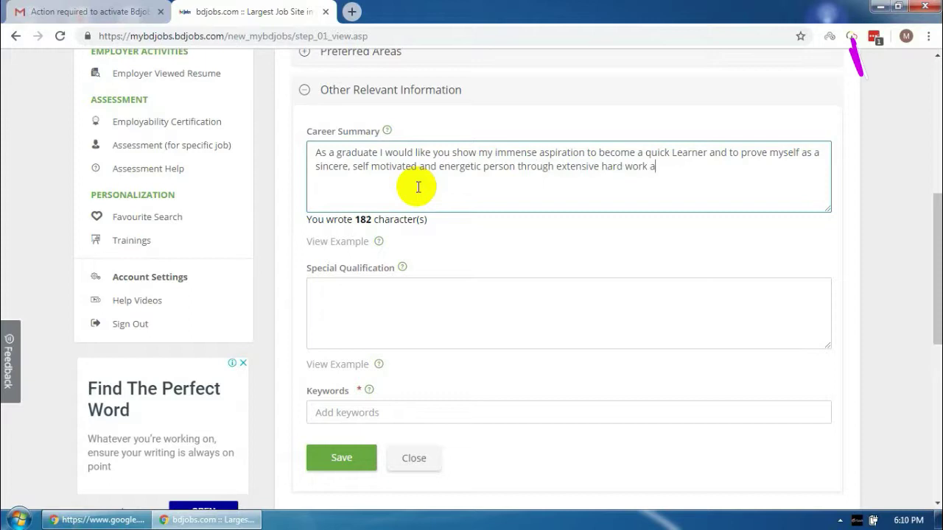
type("nd i")
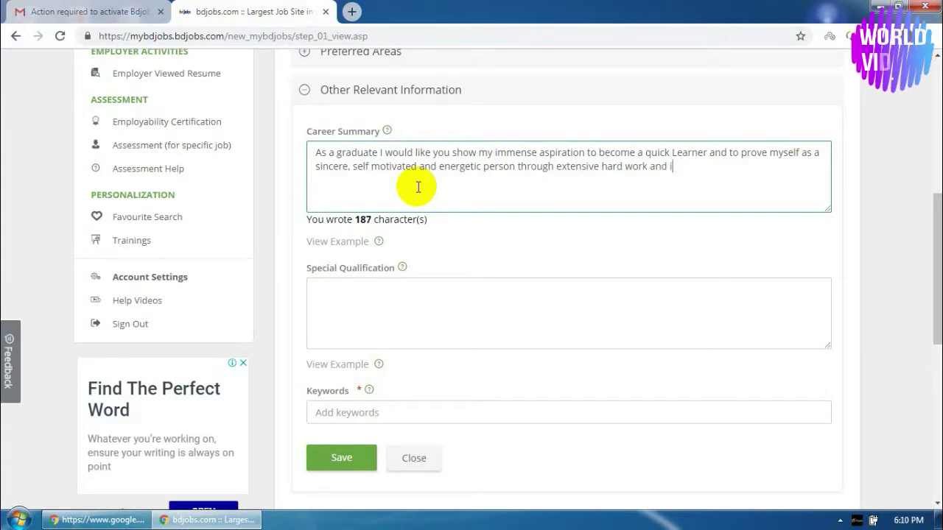
type("nteg")
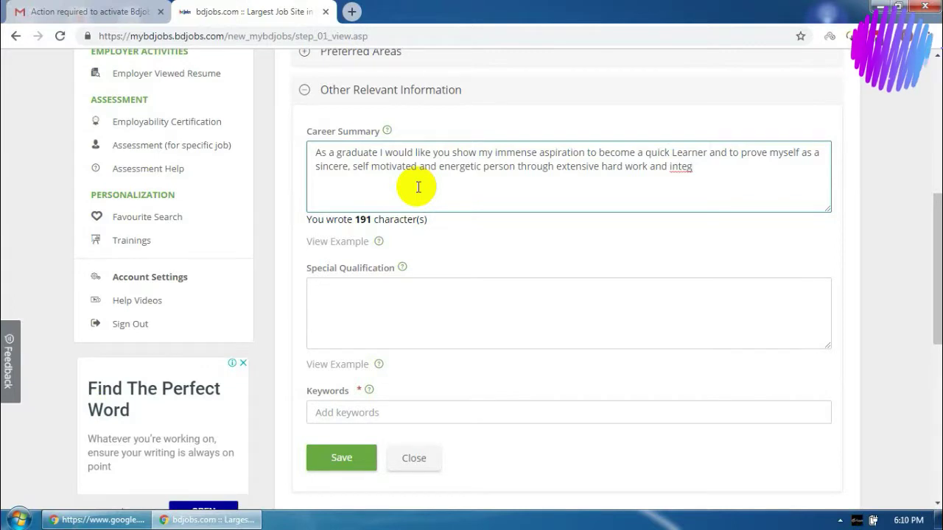
type("rity")
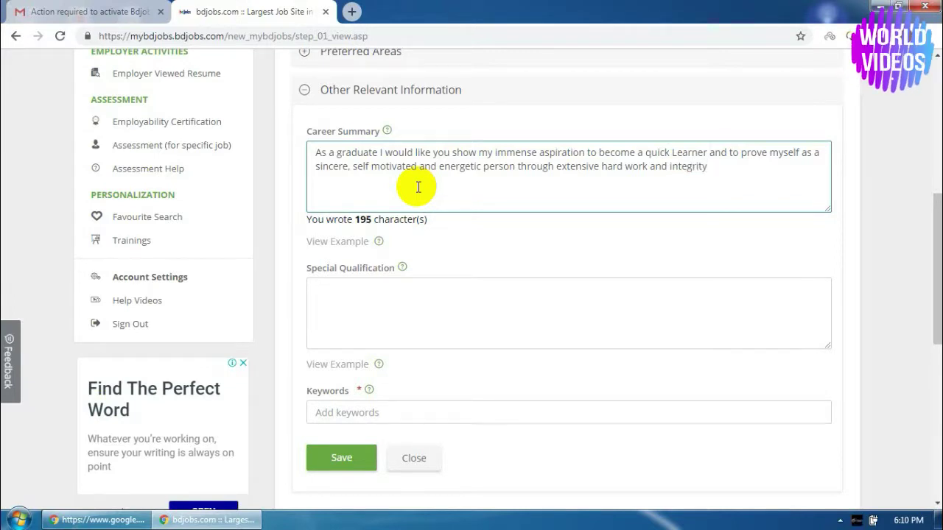
type(".")
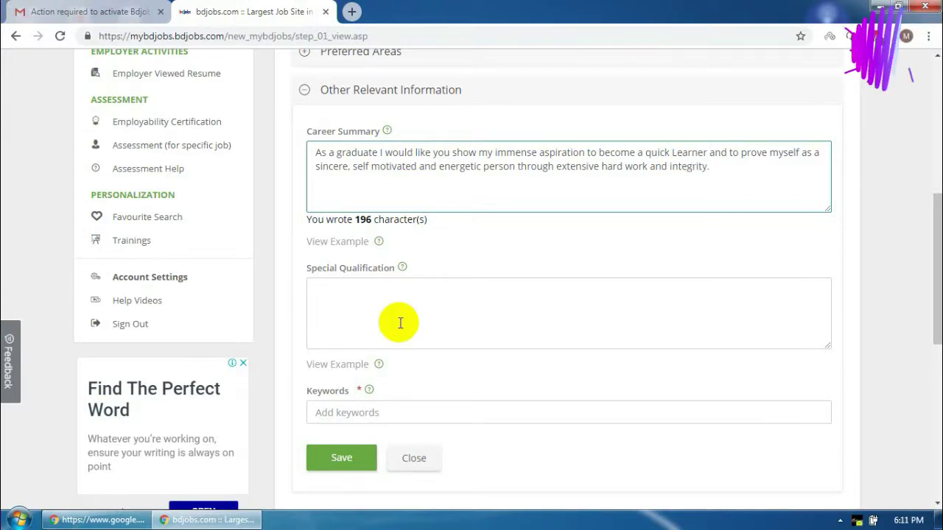
type("Co")
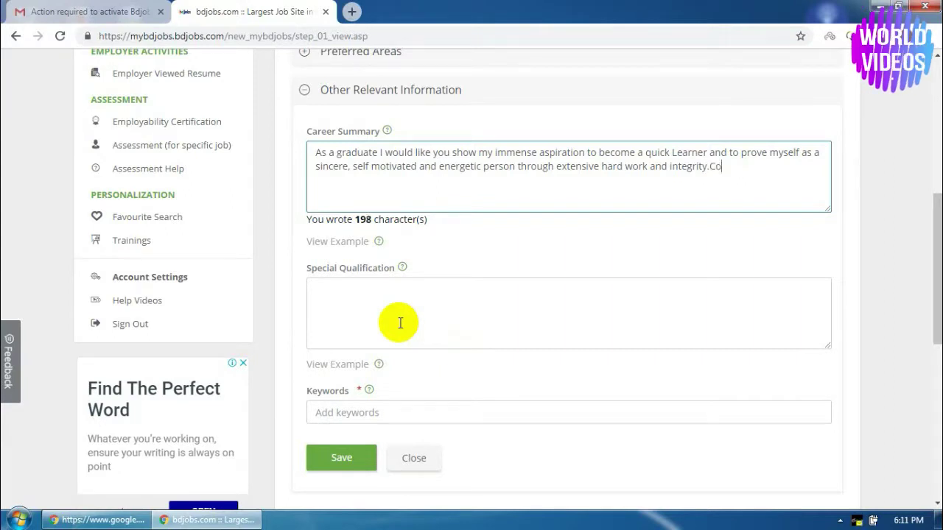
Enter special qualification 'Complete Basic Computer MS Word, Excel, Power Point & Internet Etc.', keyword HR, and save
left_click(370, 315)
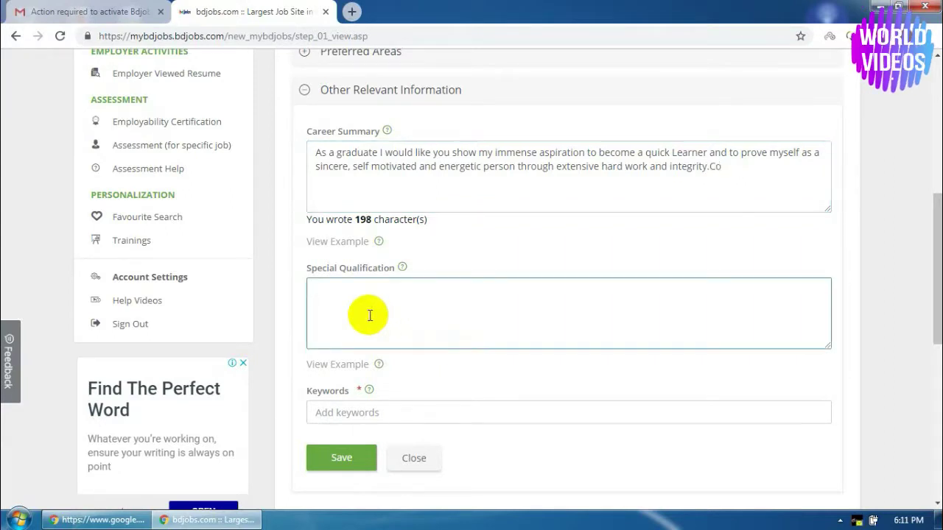
type("Comp")
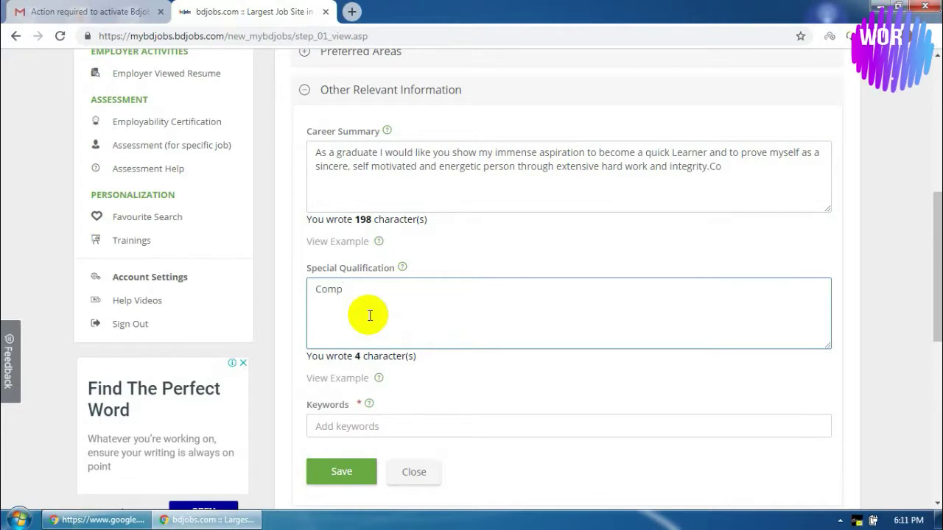
type("l")
type("ere")
key("BackSpace")
key("BackSpace")
type("te Basic Computer MS ")
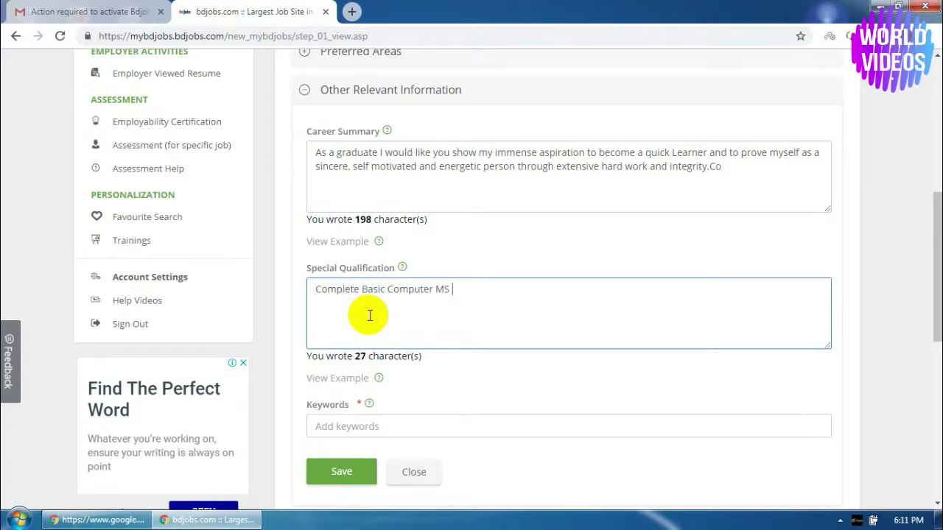
type("Word, Excel")
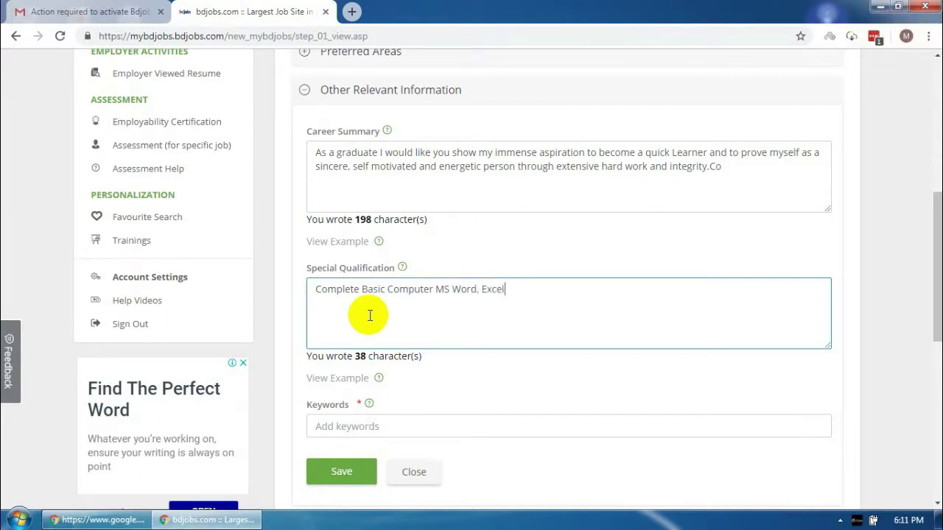
type(", P")
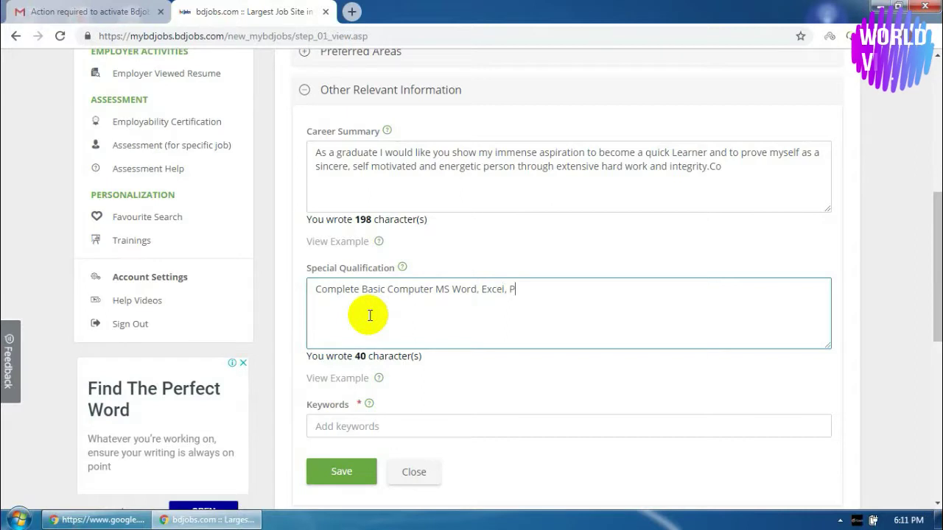
type("ower Point")
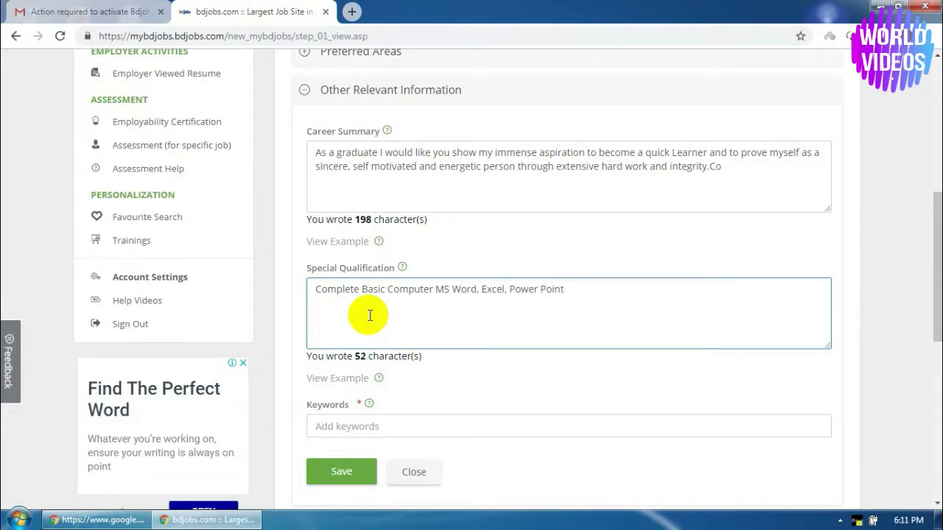
type(" & ")
type("Inte")
key("BackSpace")
type("tern")
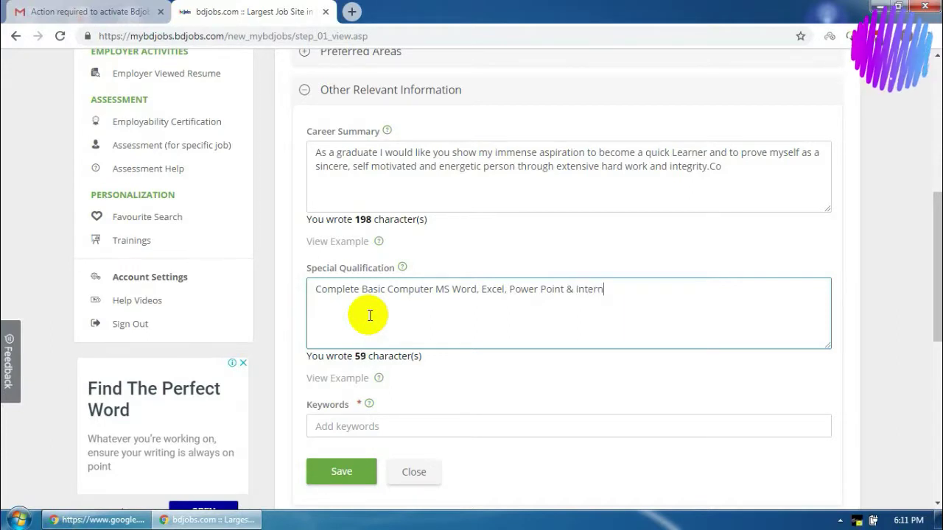
type("et")
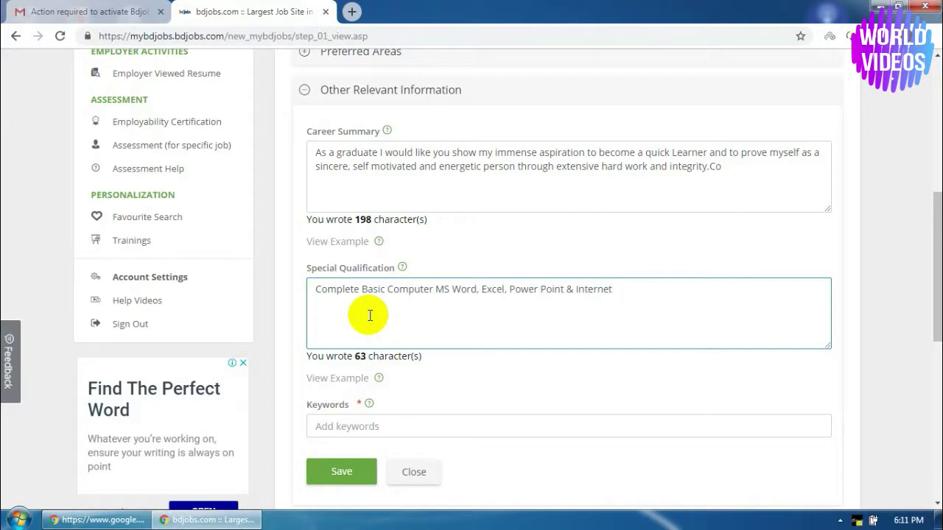
type(" Etc.")
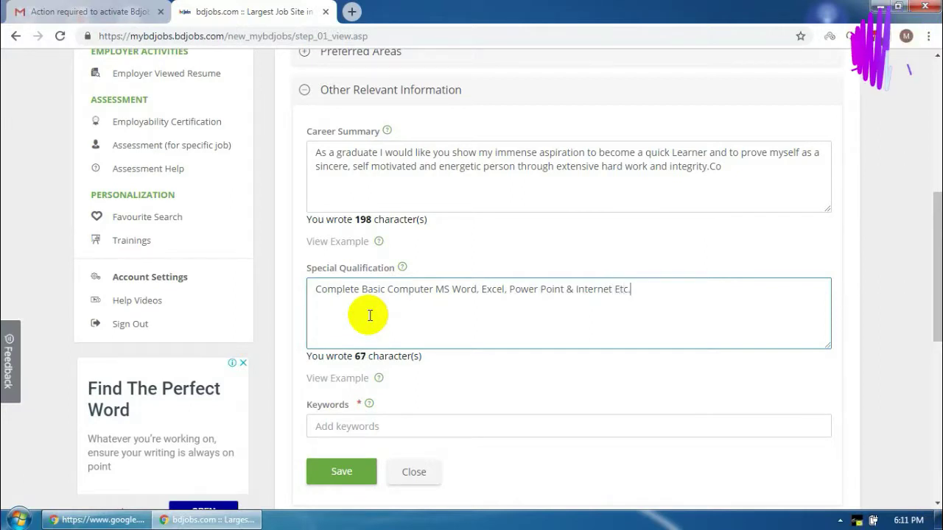
left_click(359, 425)
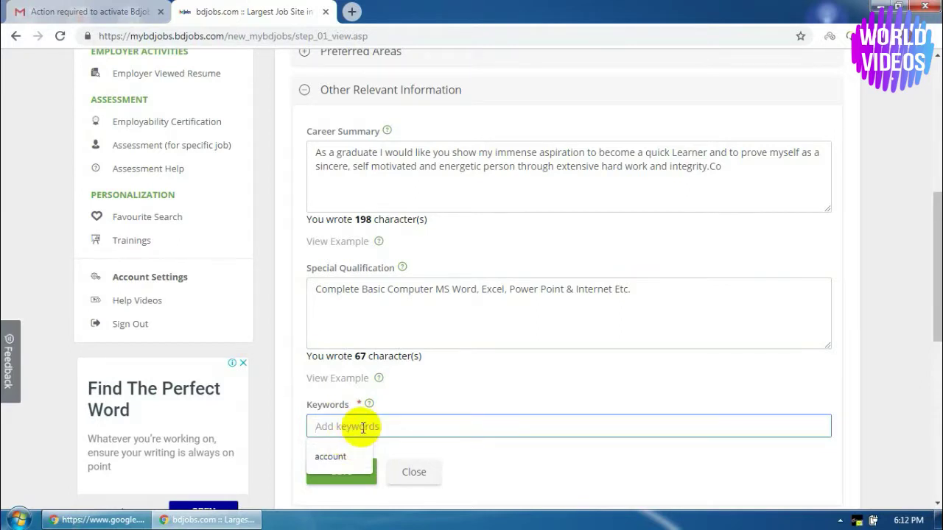
type("HR")
left_click(332, 472)
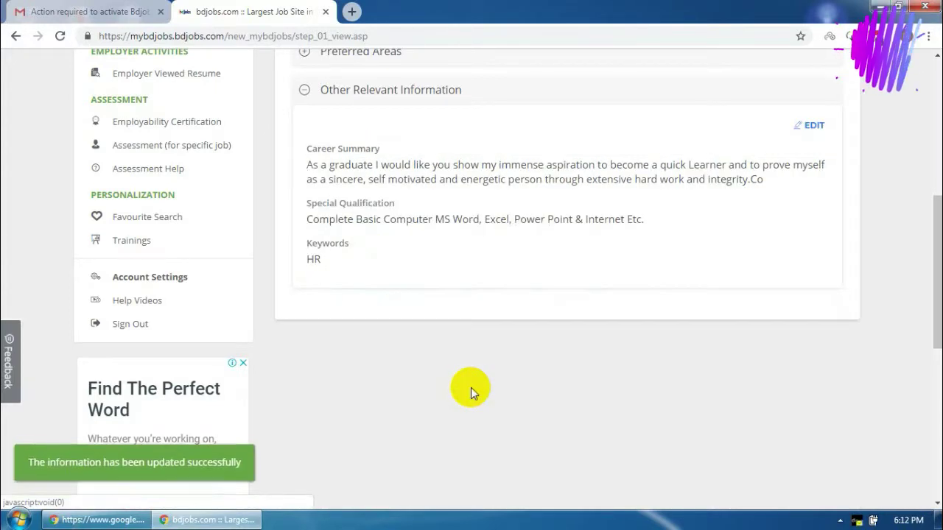
Go to the Education/Training step and start a new academic qualification
scroll(436, 400, "up", 2)
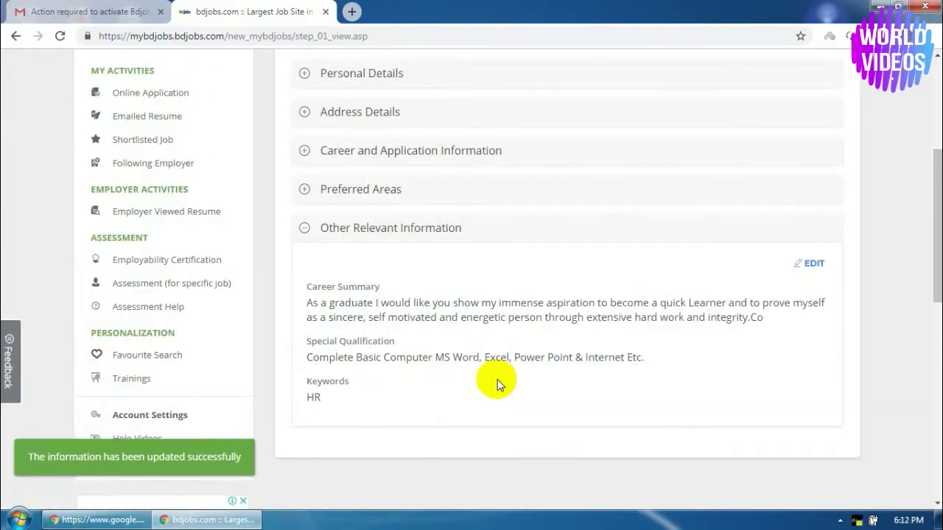
scroll(497, 380, "up", 3)
scroll(498, 379, "down", 1)
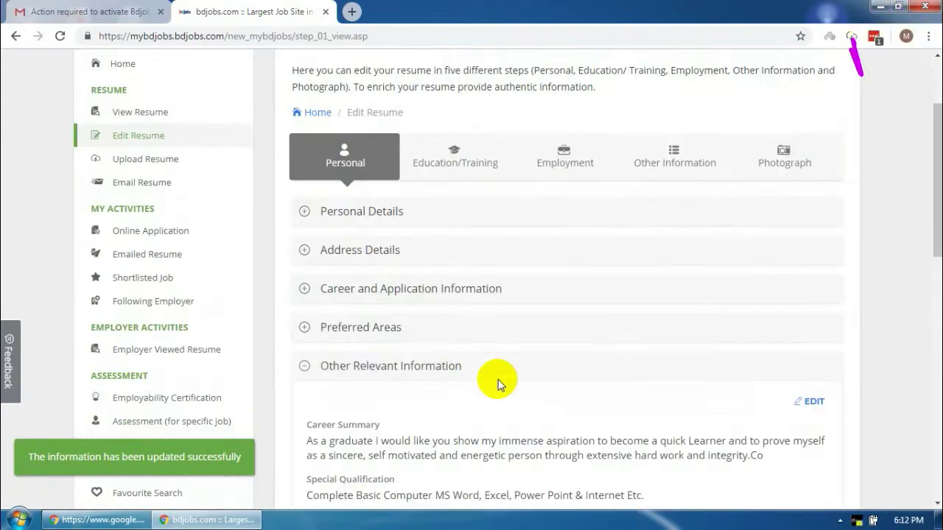
left_click(470, 160)
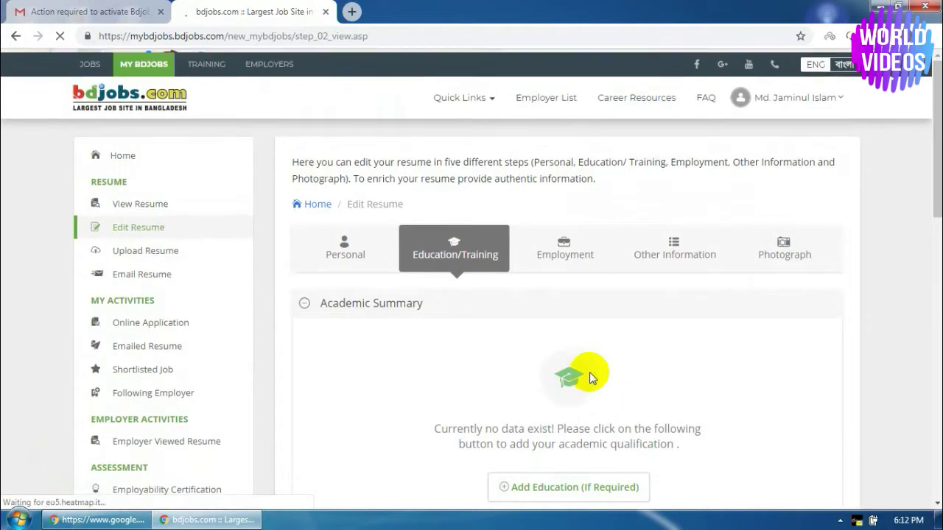
scroll(671, 392, "down", 2)
left_click(561, 327)
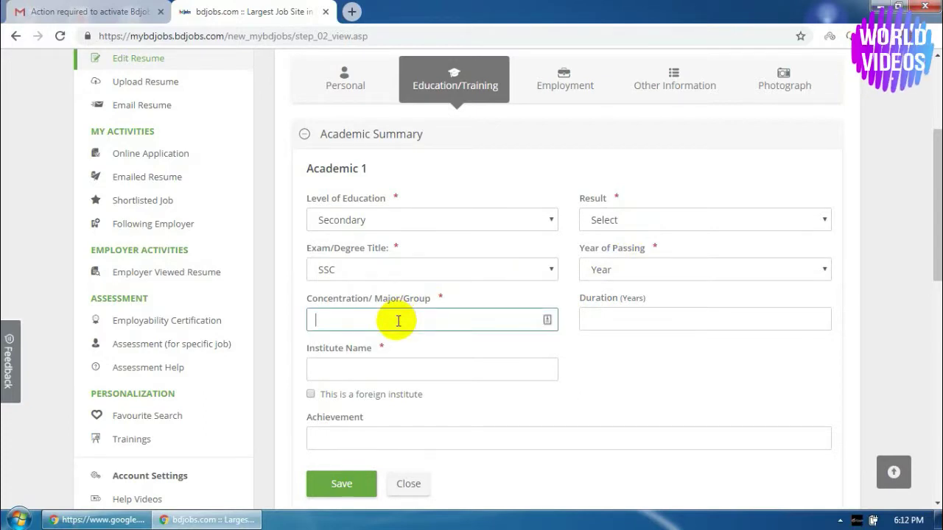
Set the concentration to Science and begin the institute name 'Dhakhin Alokdihi High School'
type("Scien")
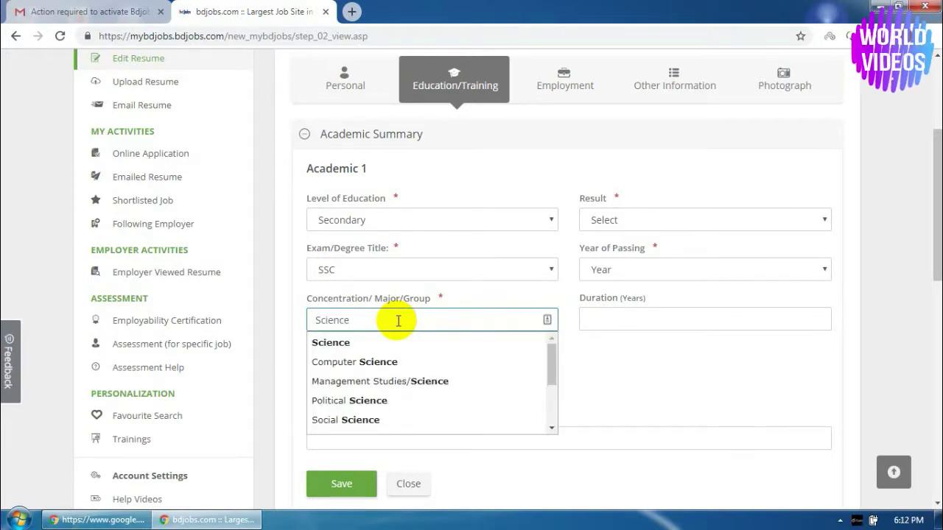
type("ce")
left_click(374, 343)
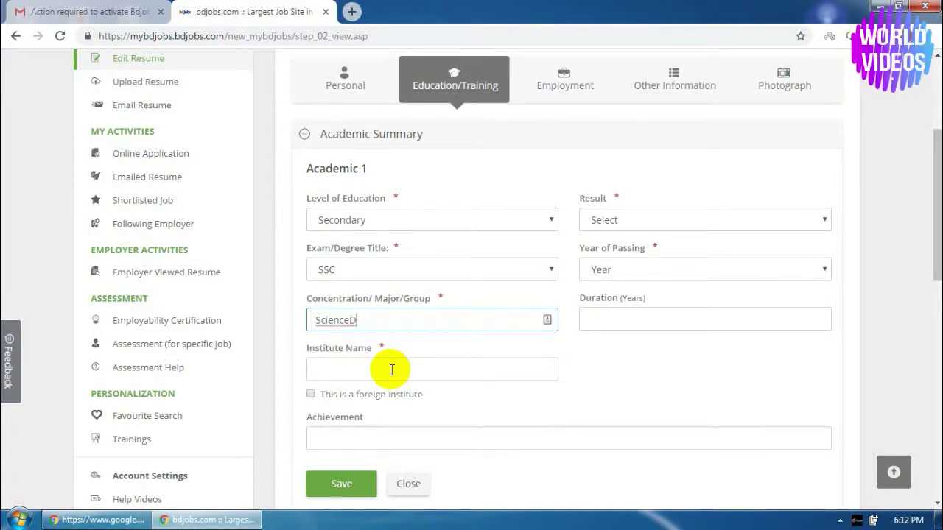
left_click(375, 372)
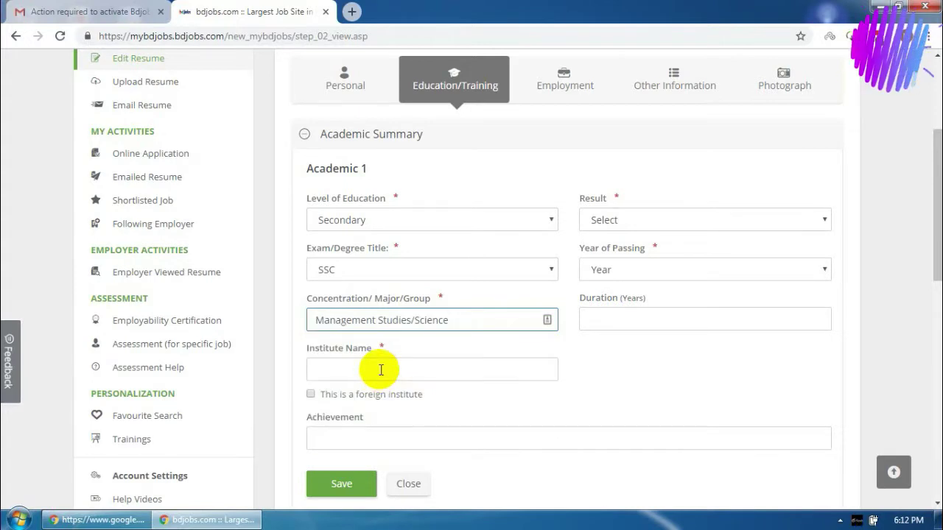
left_click_drag(412, 320, 246, 327)
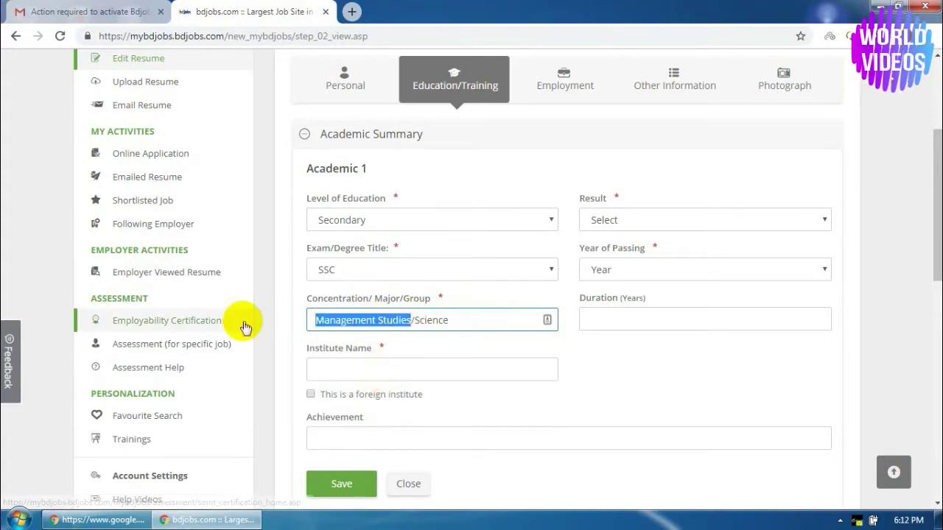
key("BackSpace")
key("Delete")
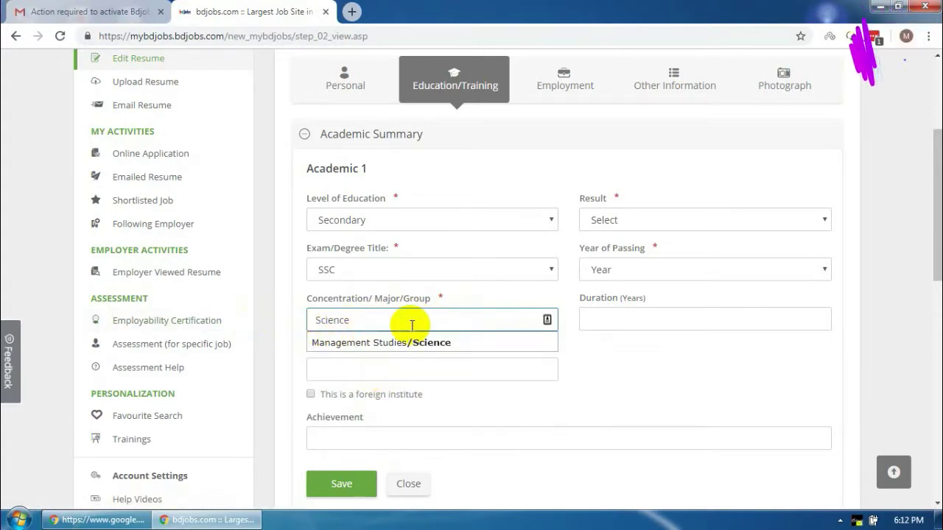
left_click(368, 343)
left_click(343, 372)
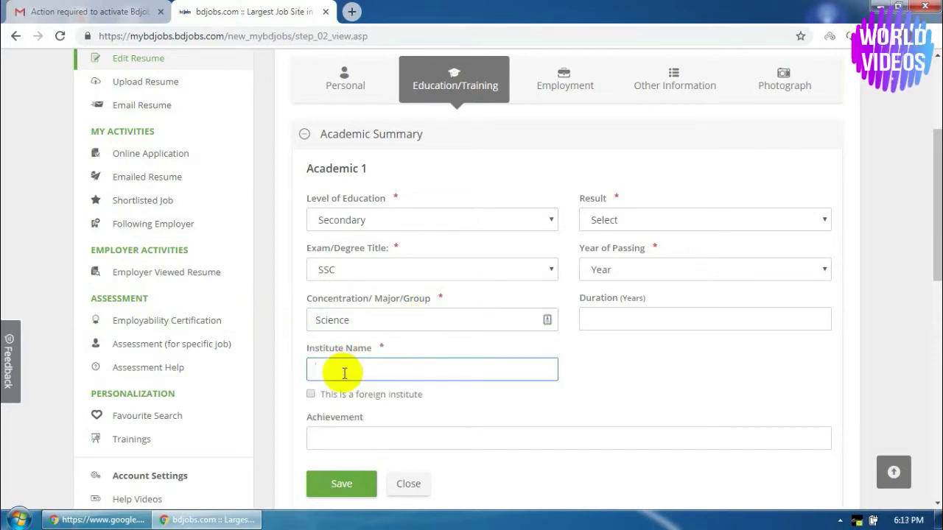
type("Dhak")
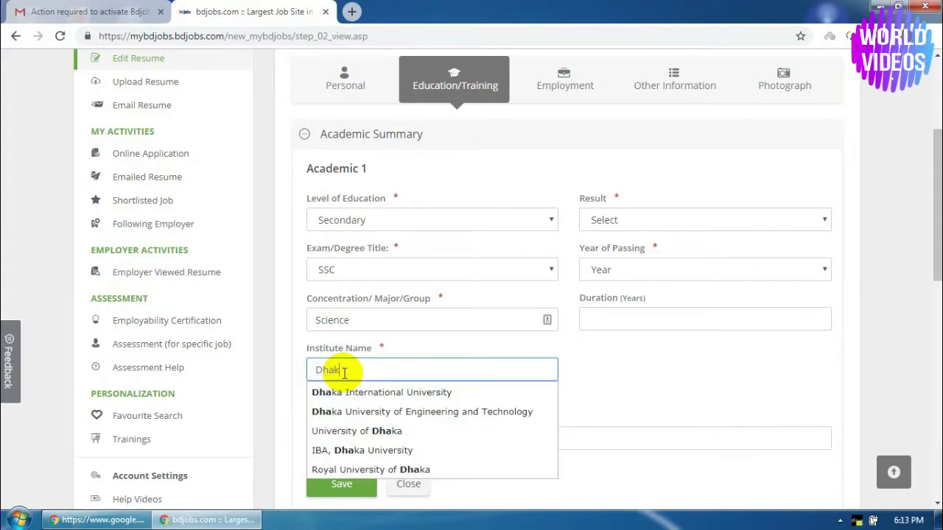
type("hin Alo")
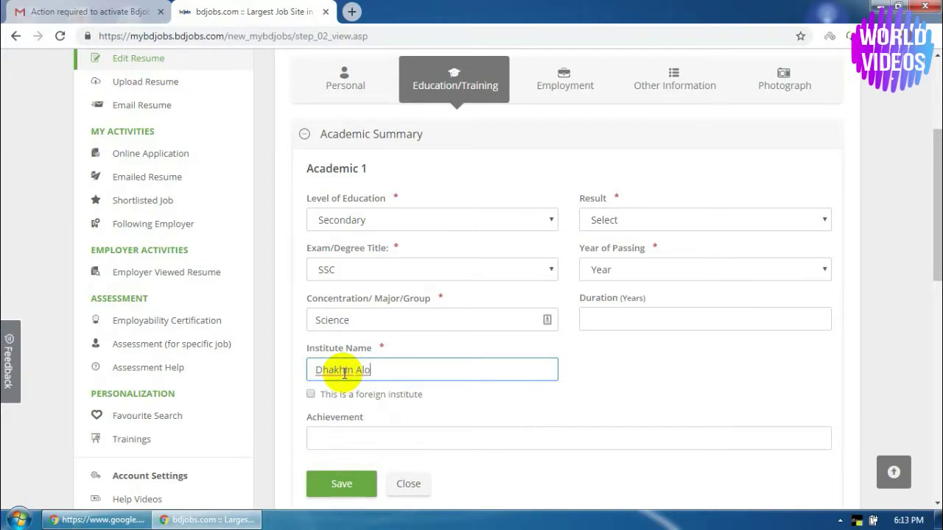
type("kdih")
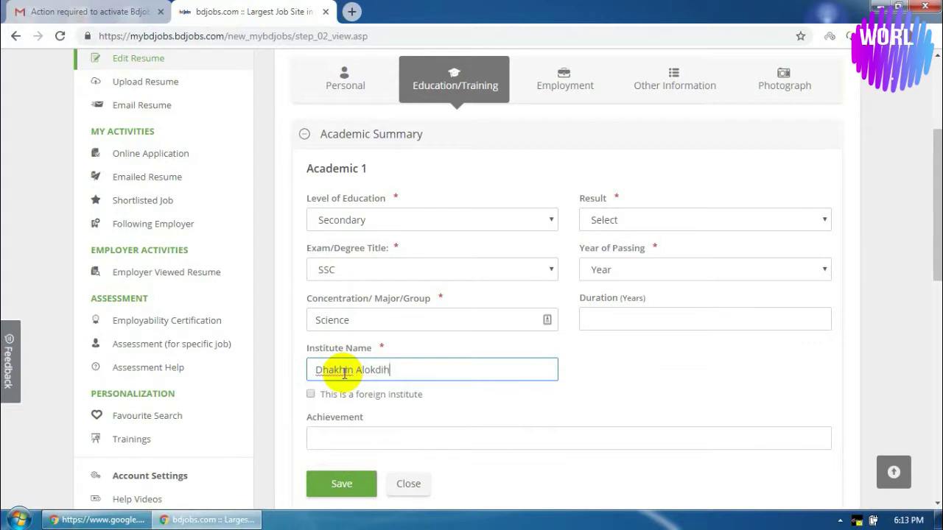
type("i High ")
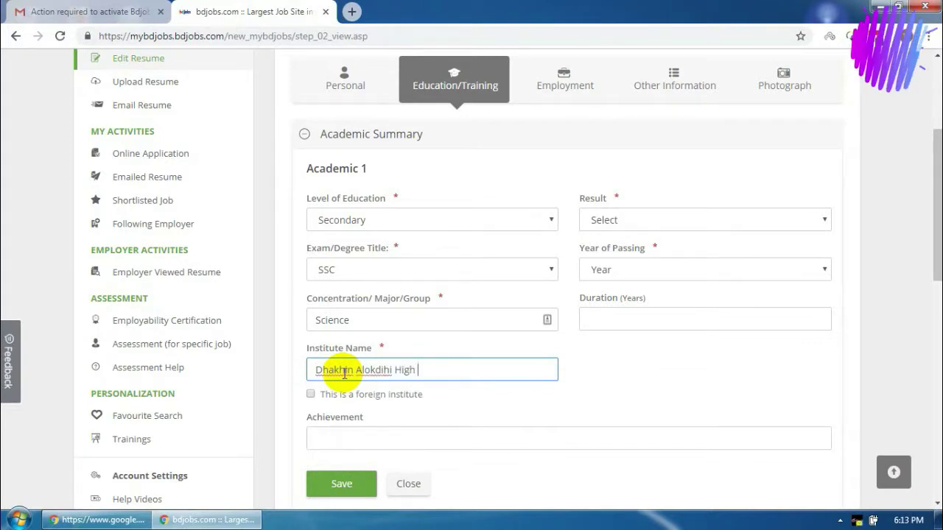
type("School")
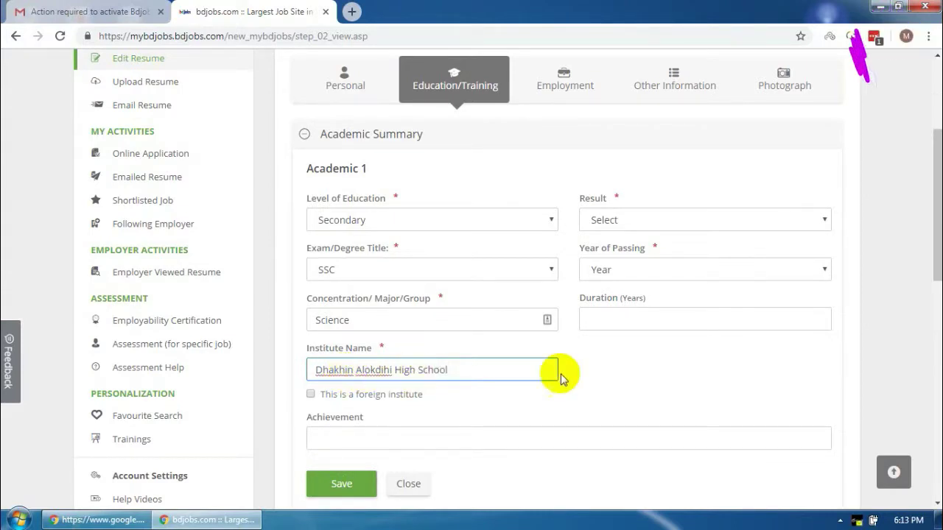
Choose First Division/Class as the result and 1993 as the year of passing
left_click(624, 221)
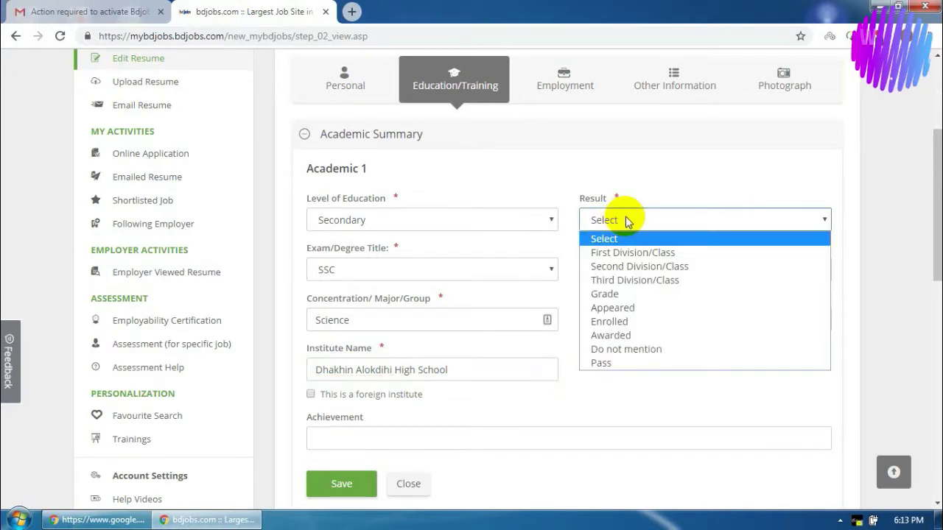
left_click(642, 255)
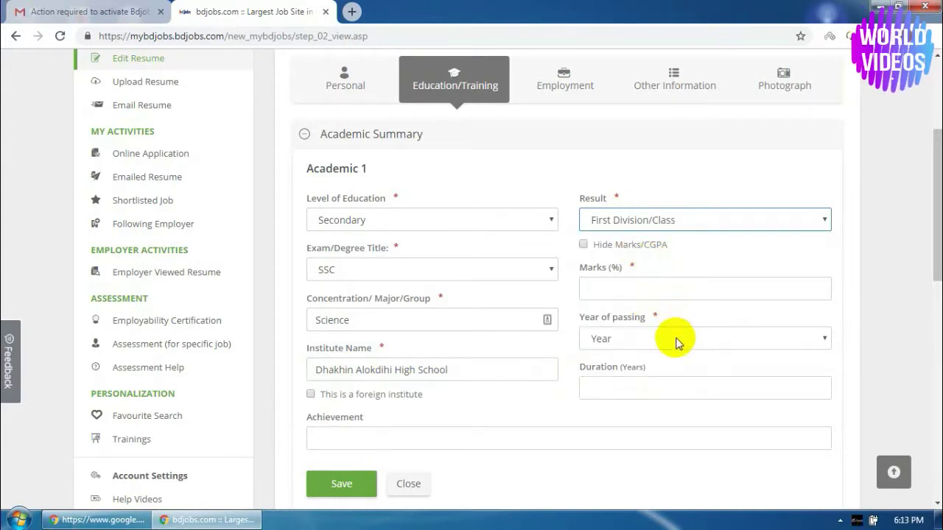
left_click(626, 299)
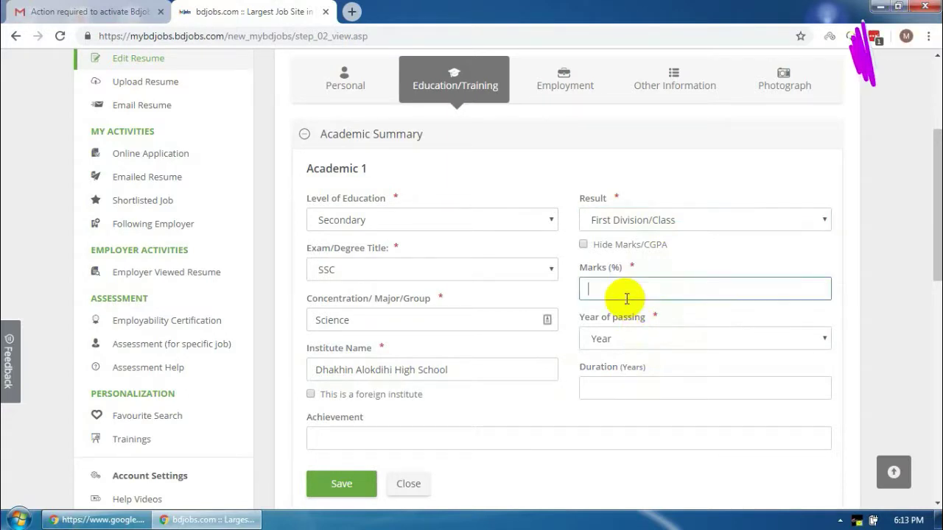
left_click(648, 341)
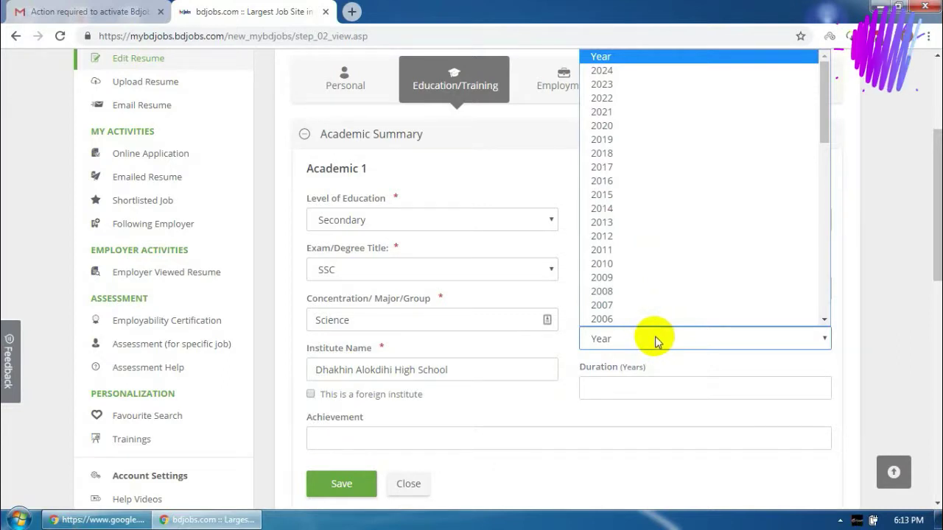
scroll(646, 254, "down", 8)
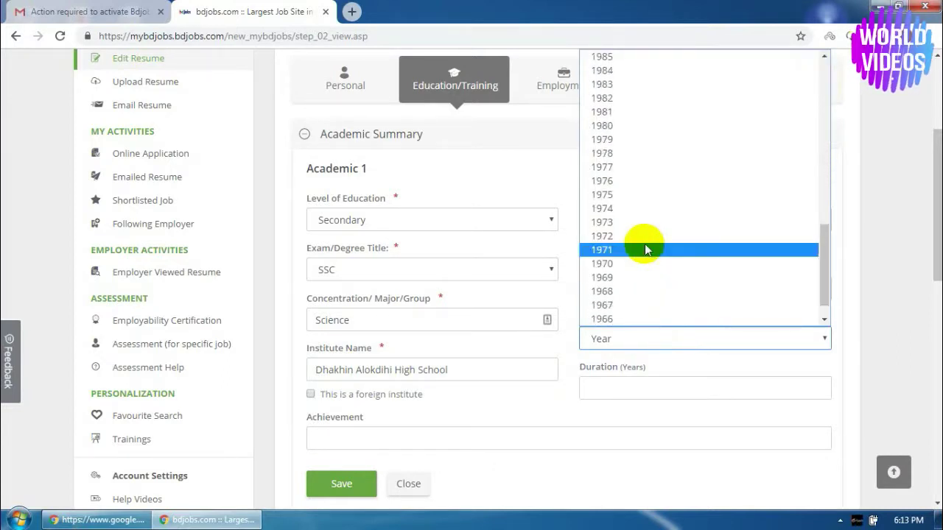
scroll(643, 247, "up", 2)
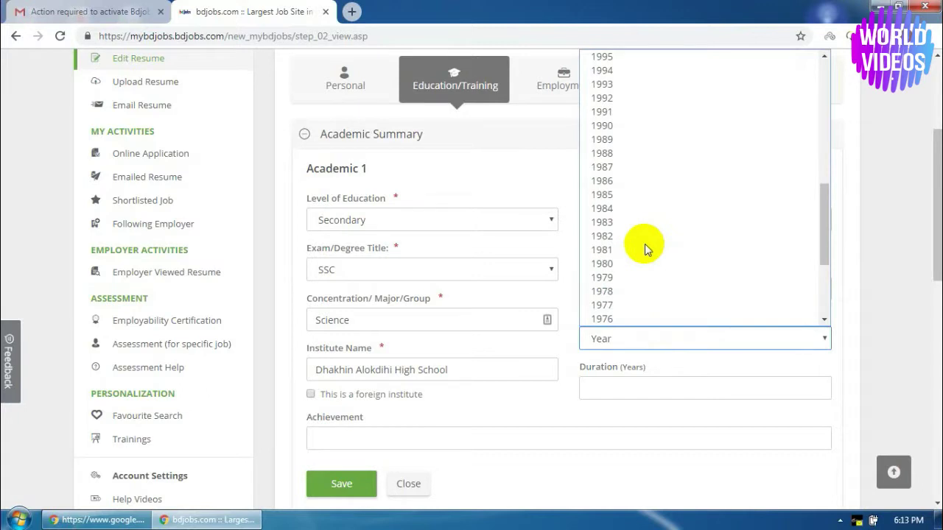
left_click(610, 91)
left_click(624, 390)
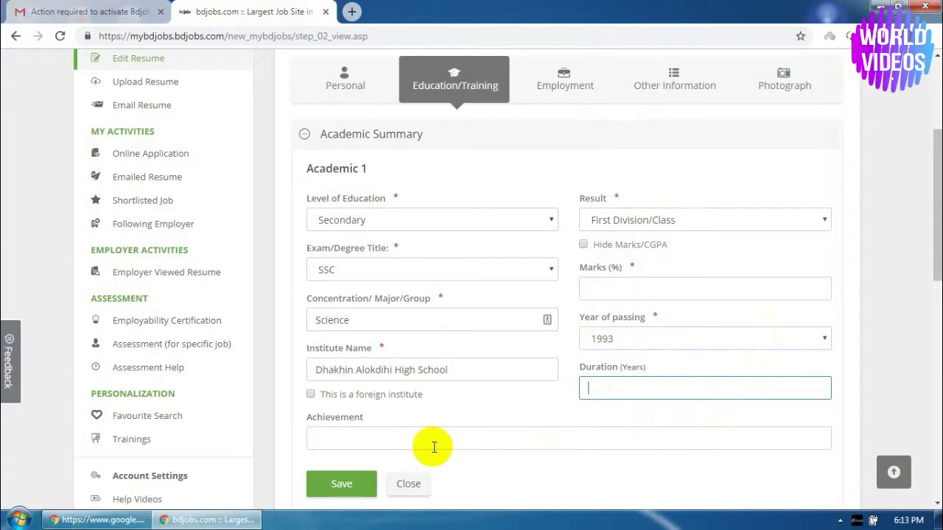
scroll(424, 447, "down", 1)
Fill in 75 as the Marks percentage and save the SSC entry as Academic 1
left_click(357, 428)
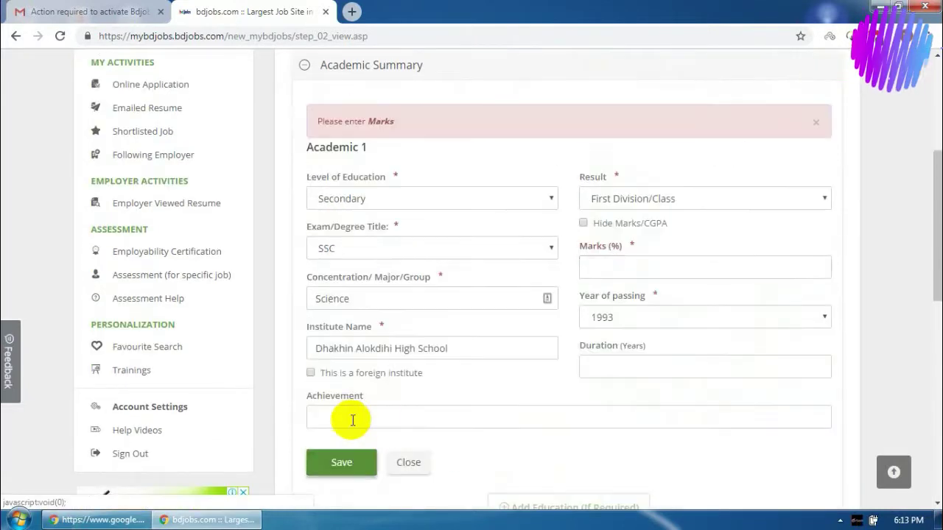
left_click(647, 266)
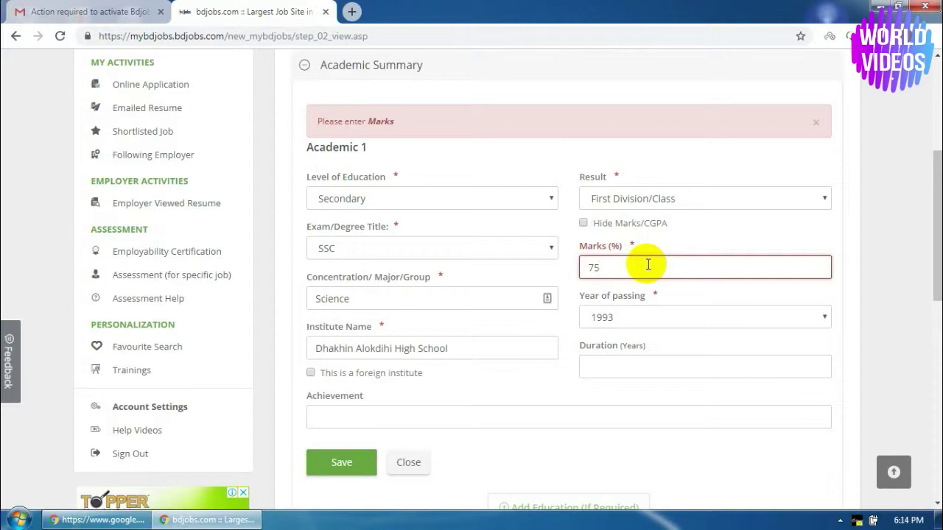
scroll(701, 366, "down", 1)
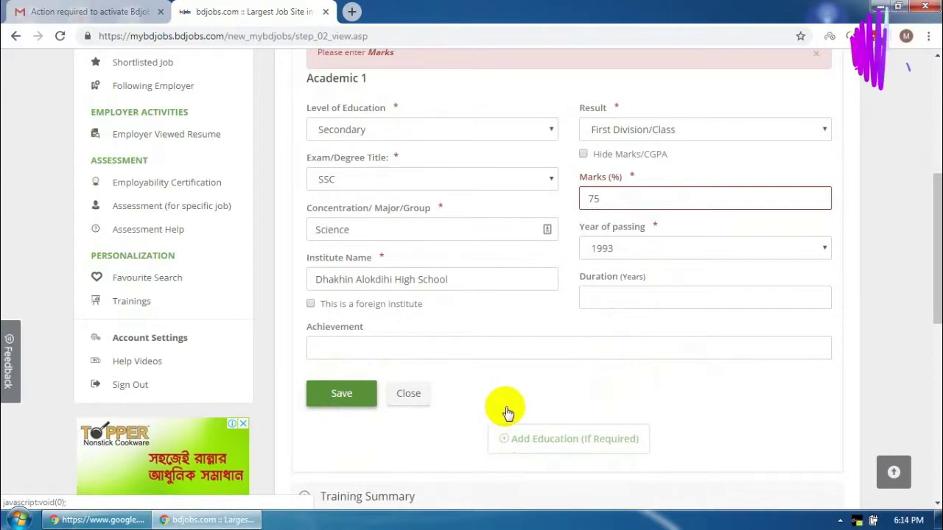
left_click(340, 398)
scroll(600, 367, "up", 2)
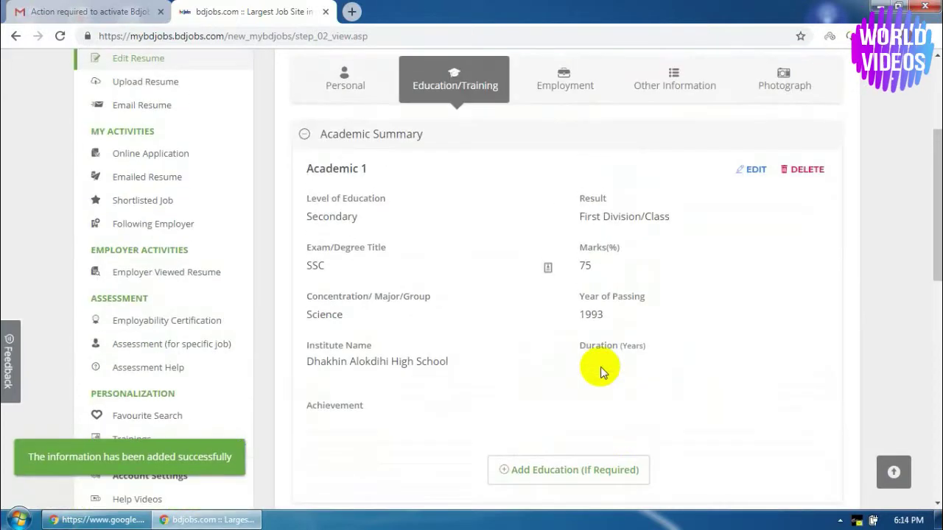
Add Academic 2 at Higher Secondary level and type 'Dinajpur Sangeet College, Dinajpur' into Concentration
scroll(611, 369, "down", 2)
left_click(553, 340)
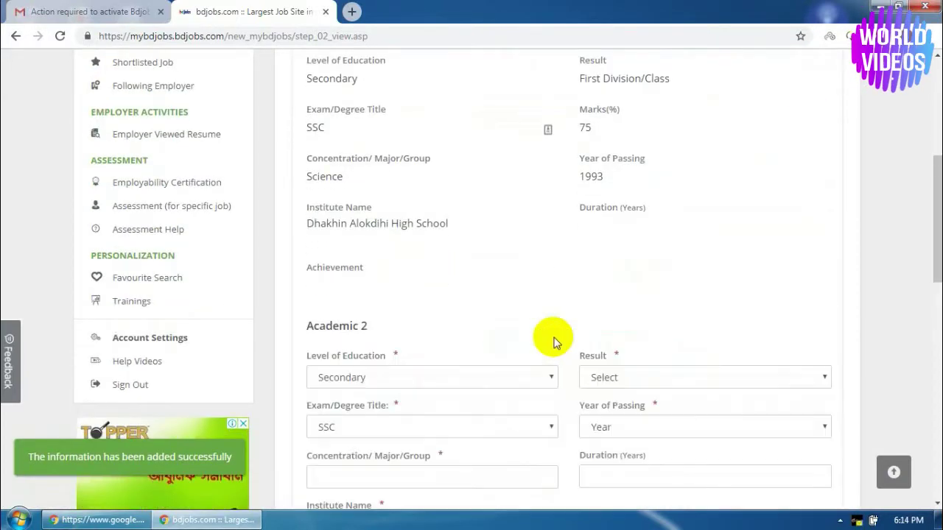
scroll(554, 341, "down", 1)
left_click(417, 310)
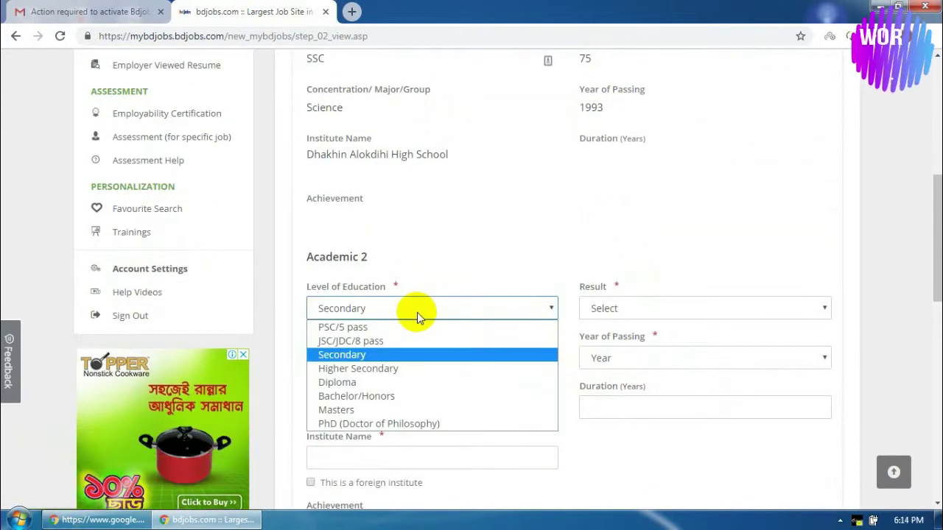
left_click(369, 374)
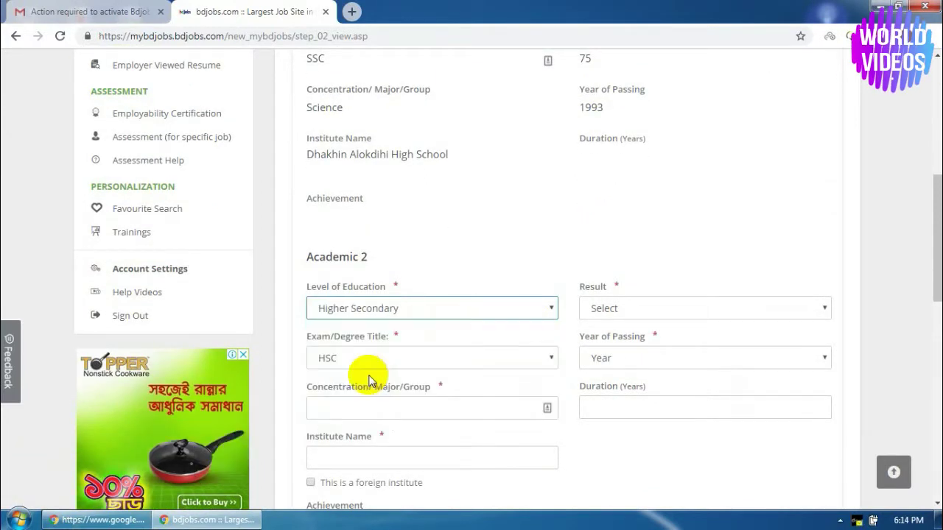
left_click(385, 409)
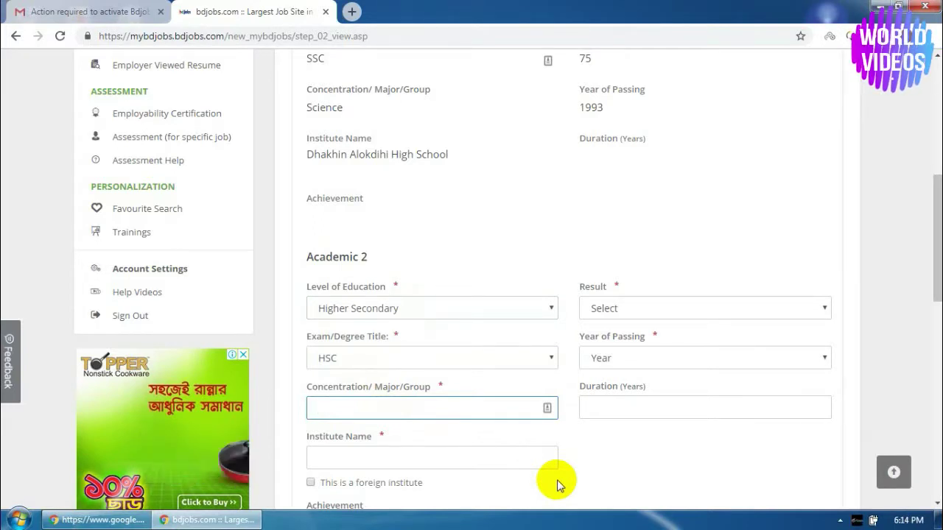
type("Dina")
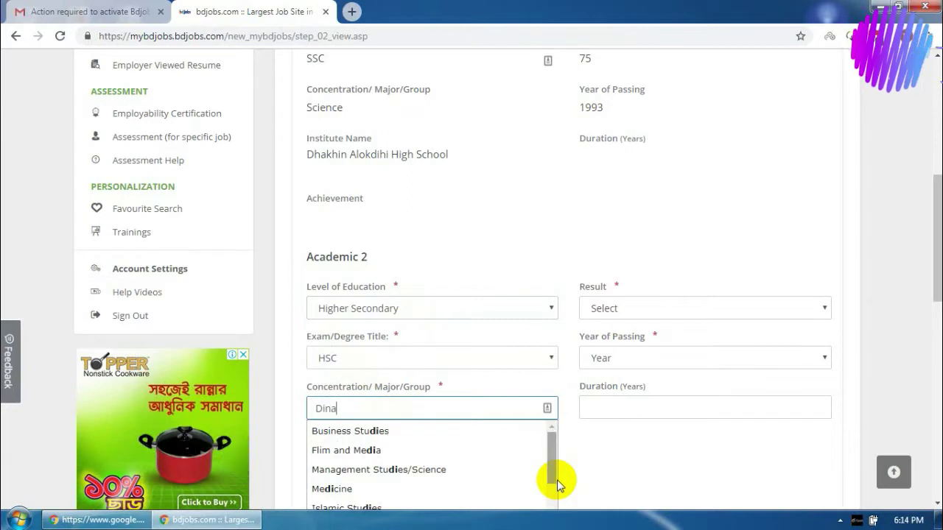
type("jpur Sa")
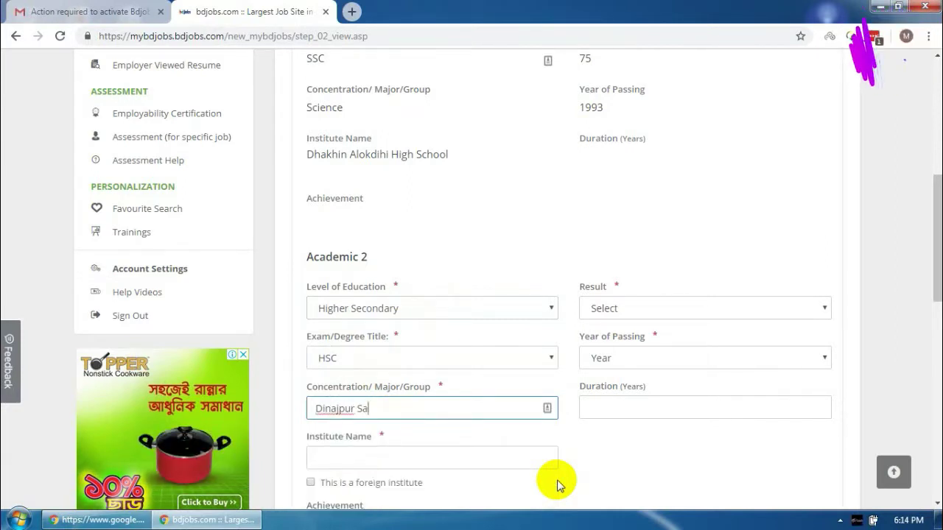
type("ngee")
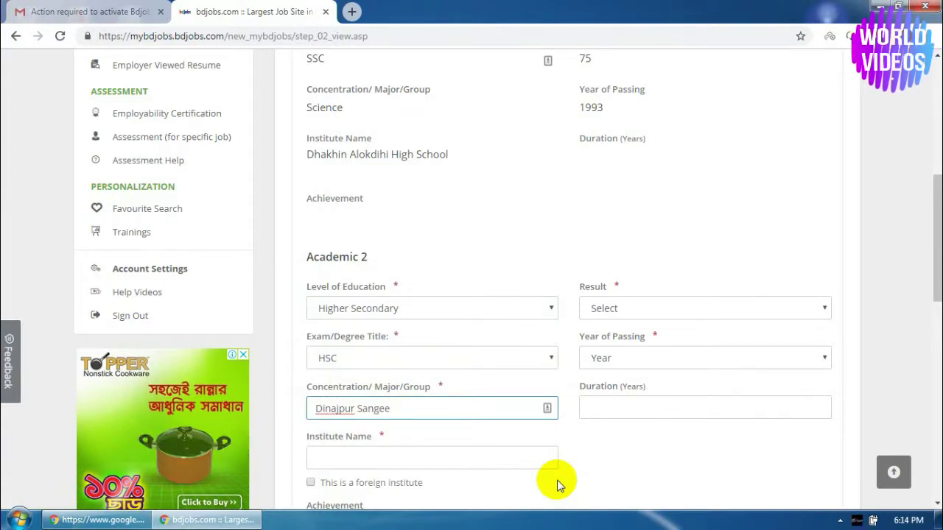
type("t C")
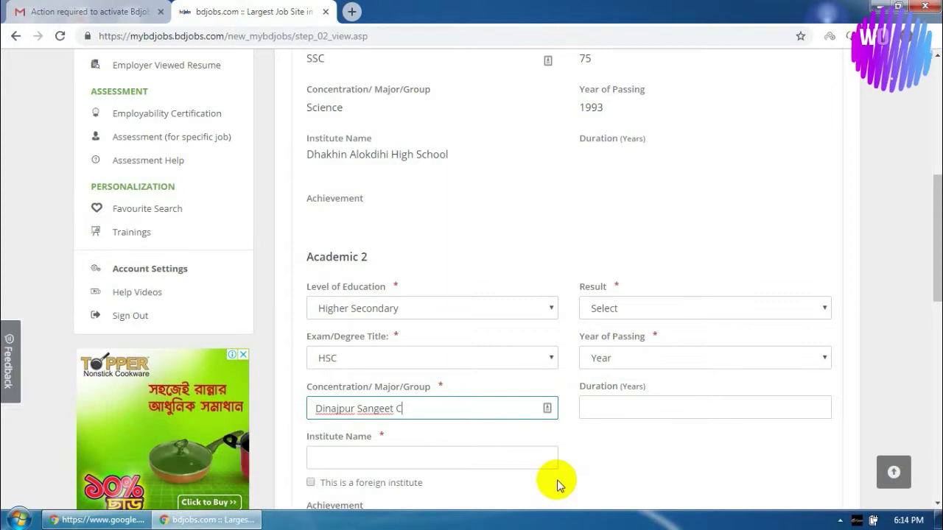
type("ollege")
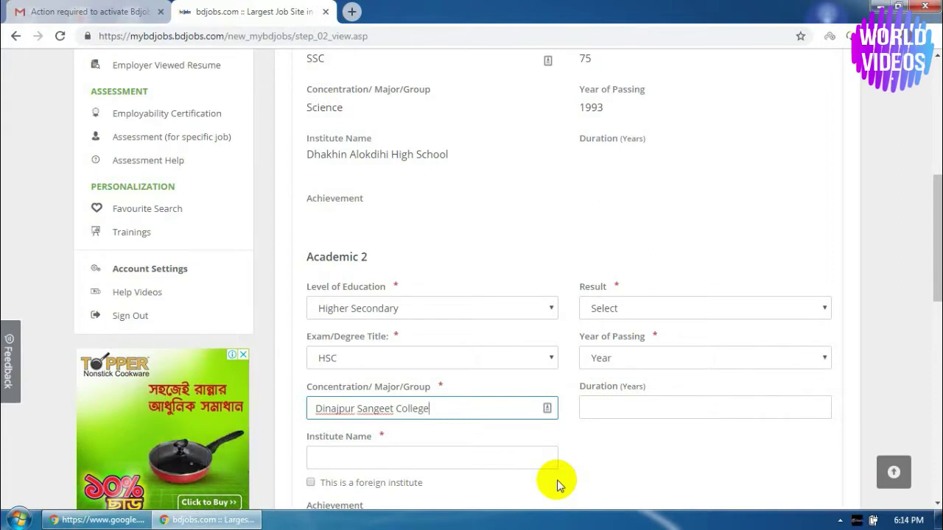
type(",")
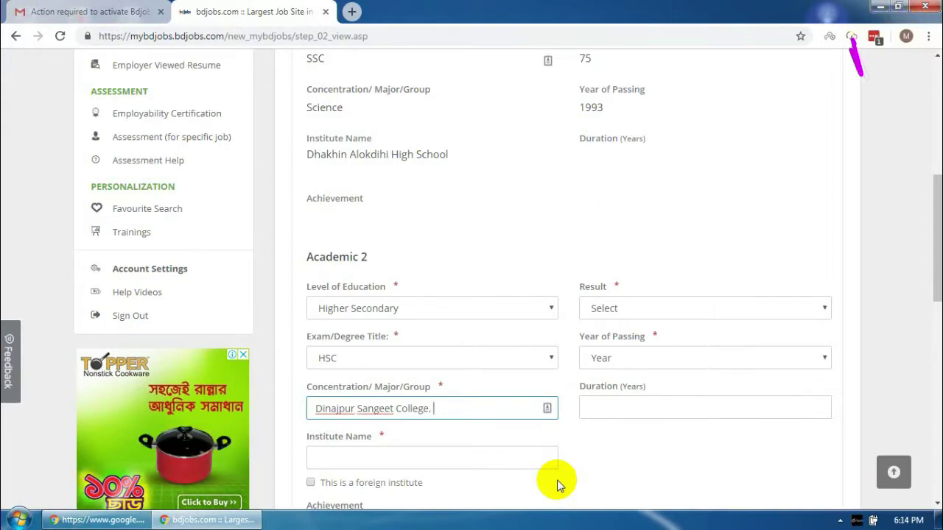
type(" Dinajpur")
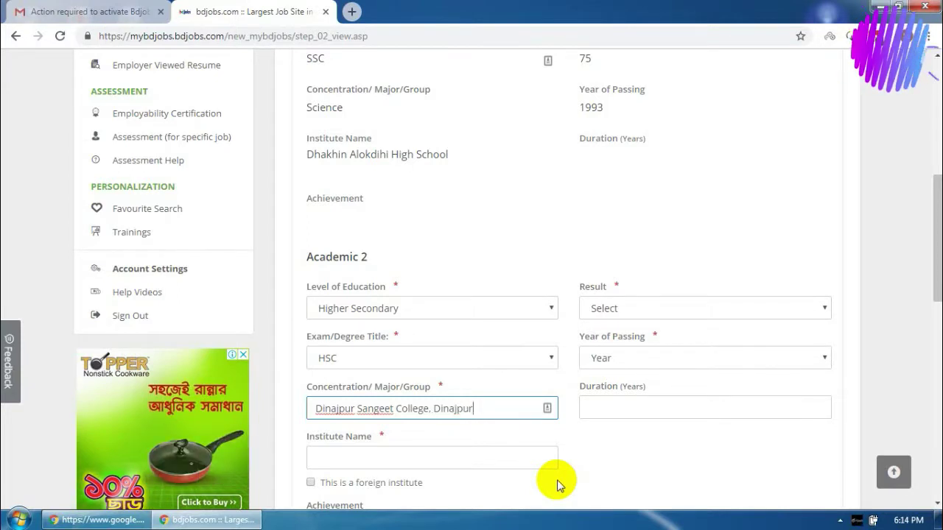
Move the college name from Concentration into Institute Name and set concentration to Science
left_click_drag(490, 410, 288, 406)
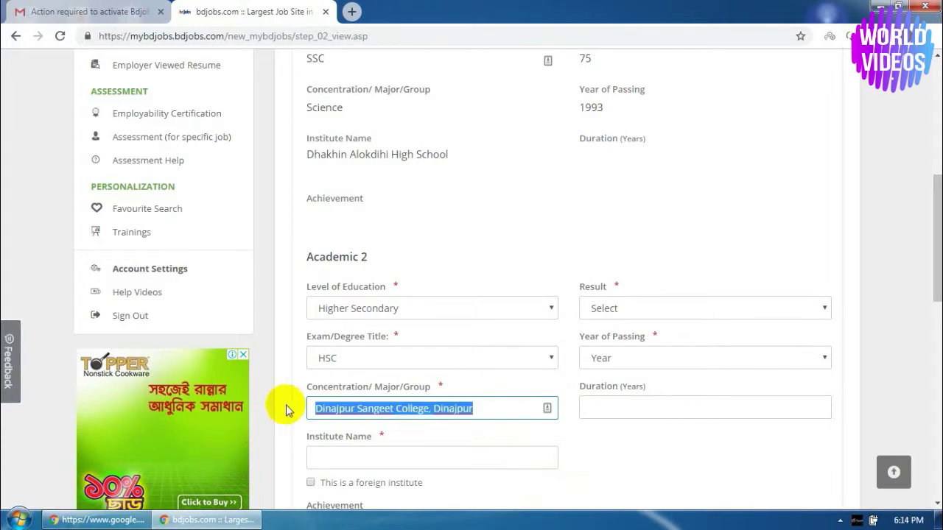
key("ctrl+x")
left_click(387, 457)
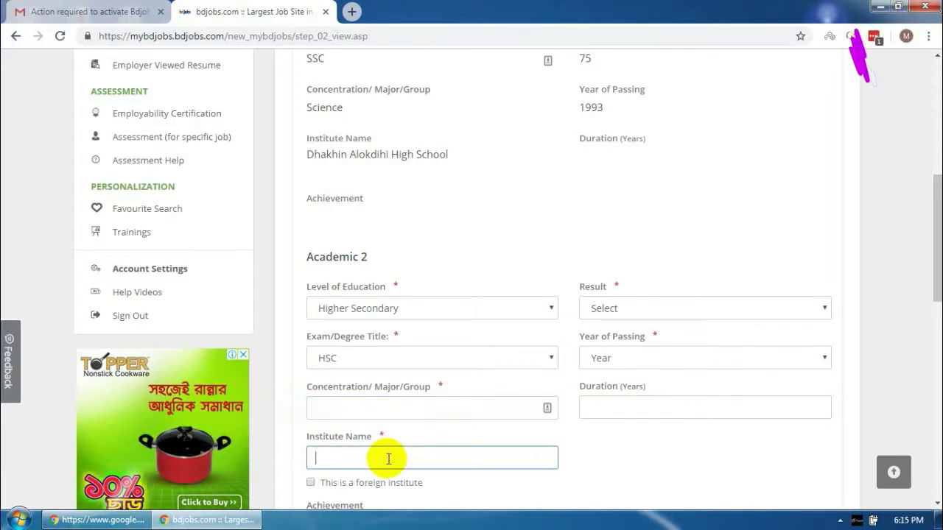
key("ctrl+v")
left_click(374, 407)
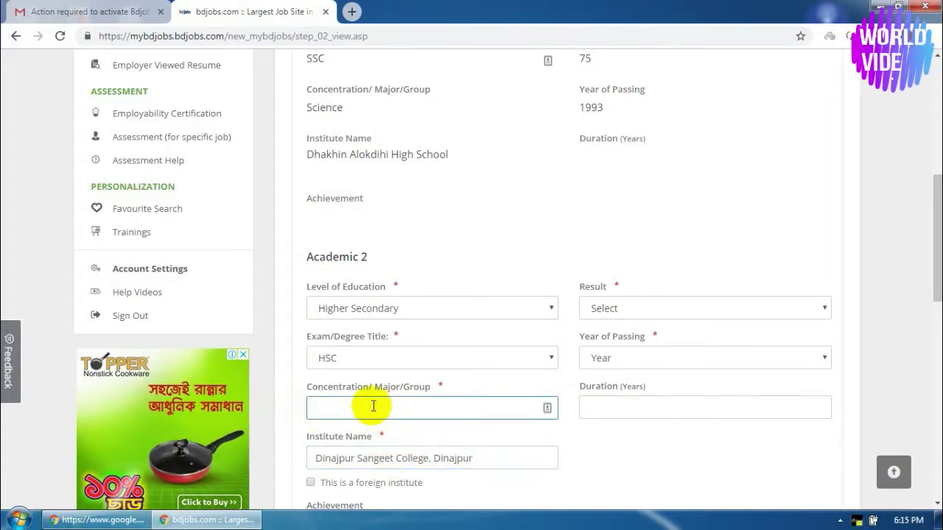
type("S")
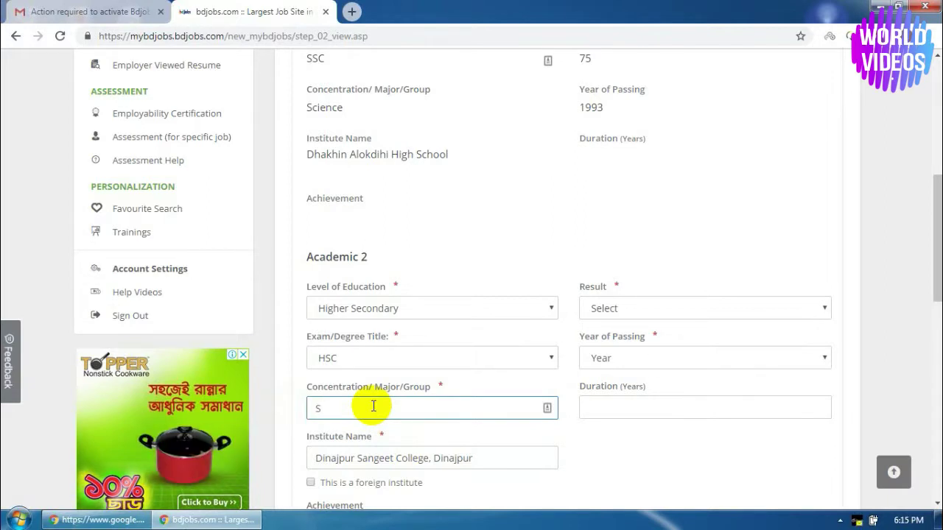
type("ci")
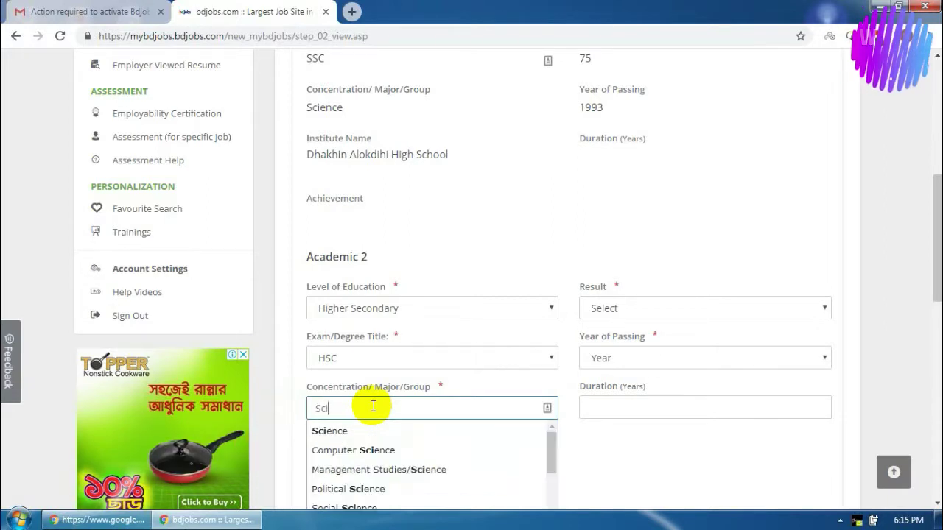
left_click(341, 433)
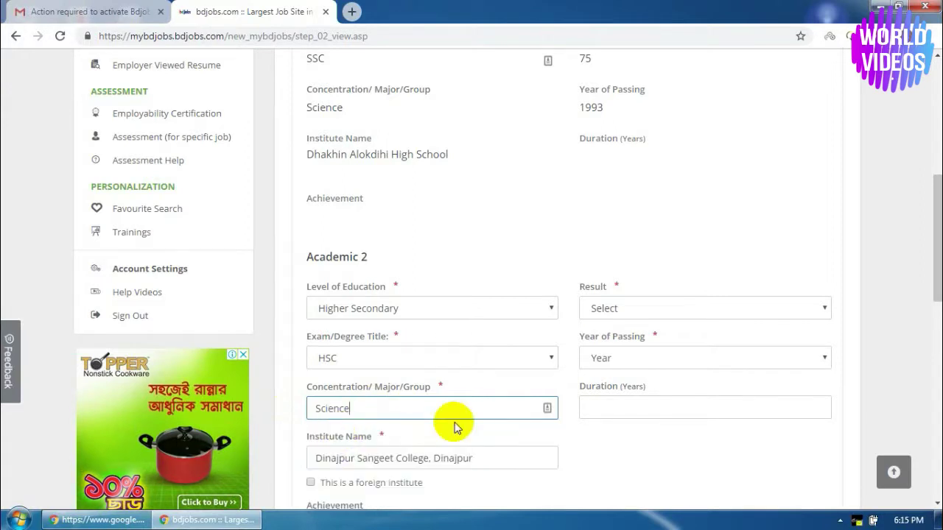
scroll(680, 427, "down", 2)
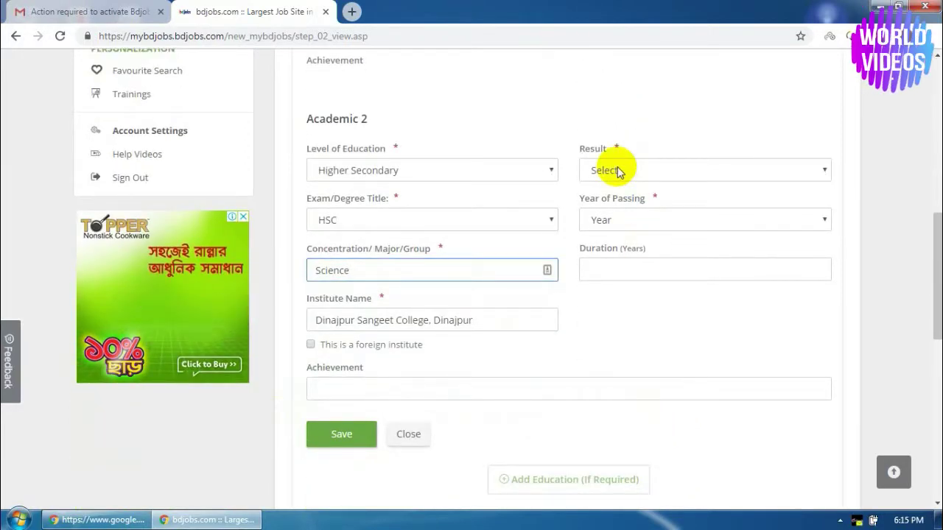
Save the HSC entry as First Division/Class, 75% marks, passed 1997, 2-year duration
left_click(619, 172)
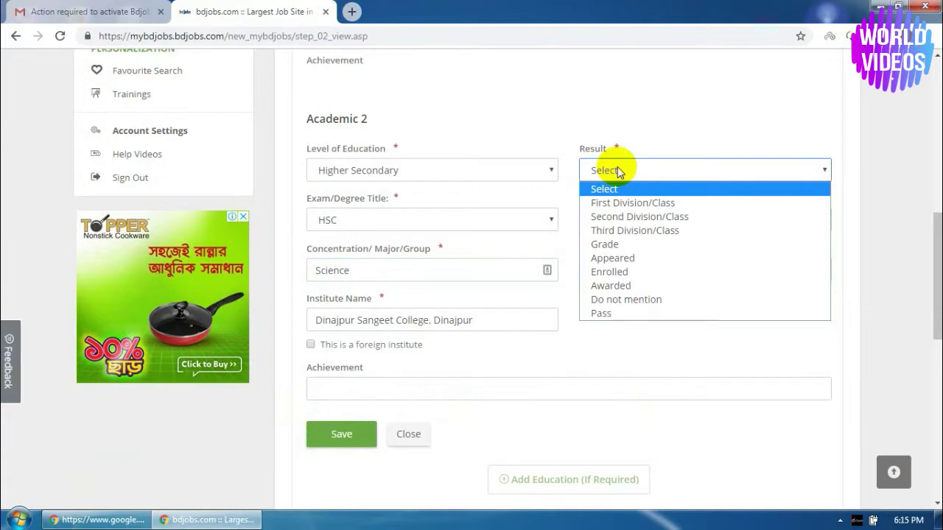
left_click(625, 206)
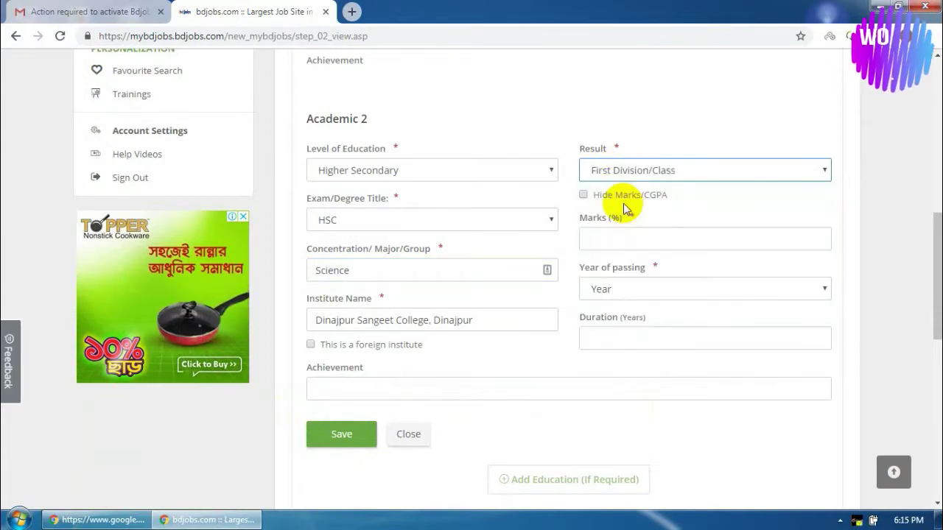
left_click(625, 240)
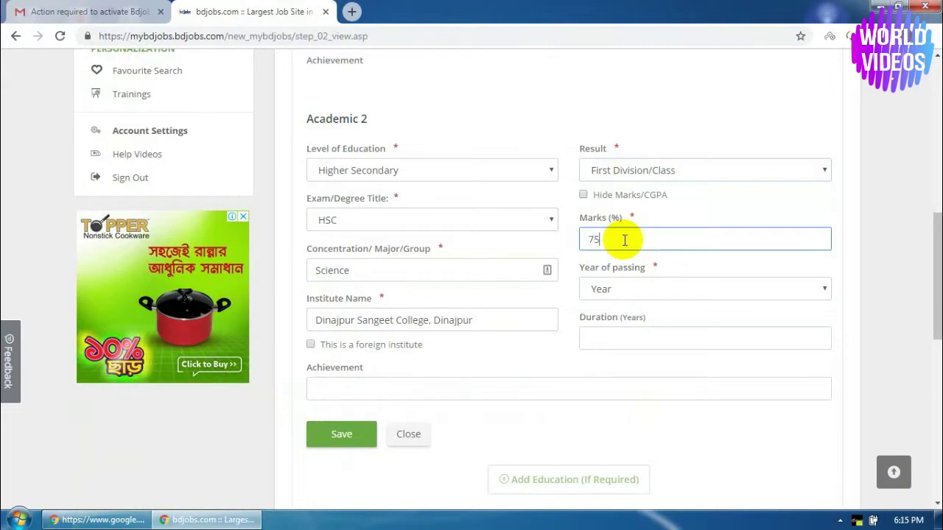
left_click(626, 289)
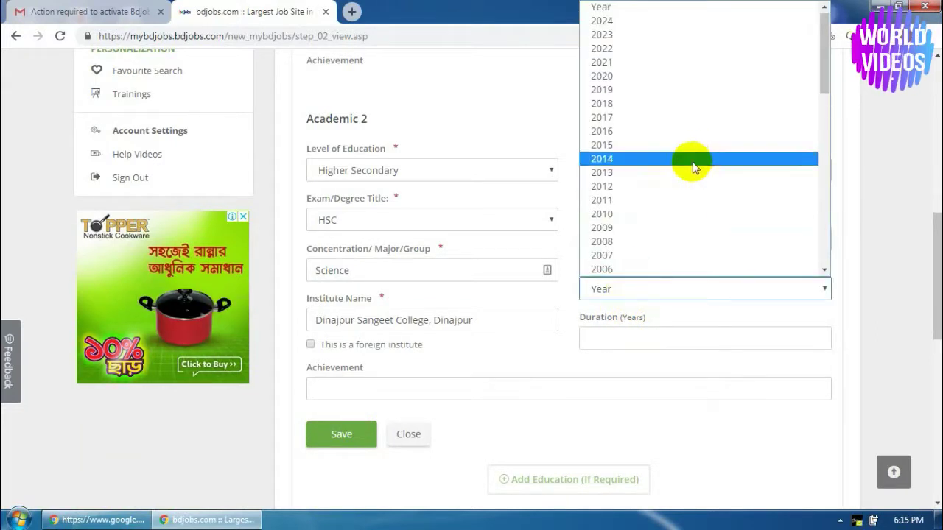
scroll(691, 167, "down", 3)
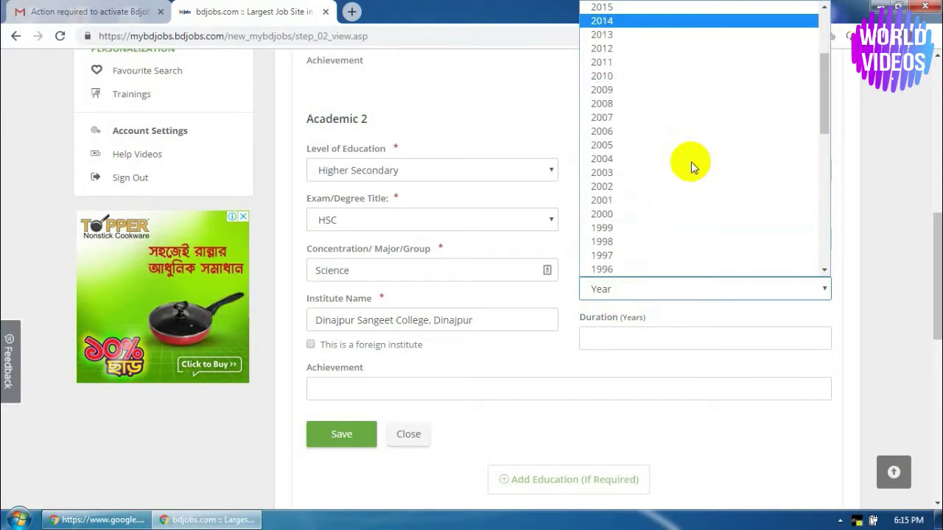
left_click(625, 255)
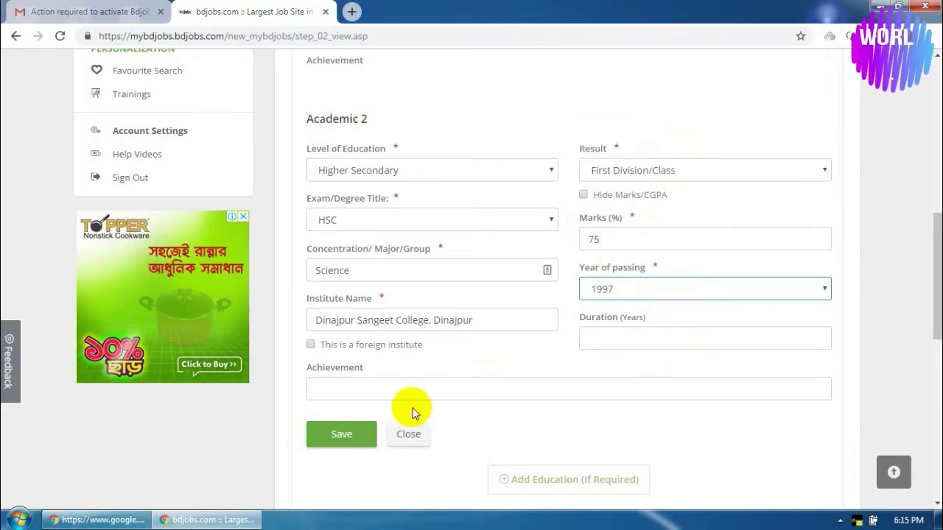
left_click(593, 338)
type("2")
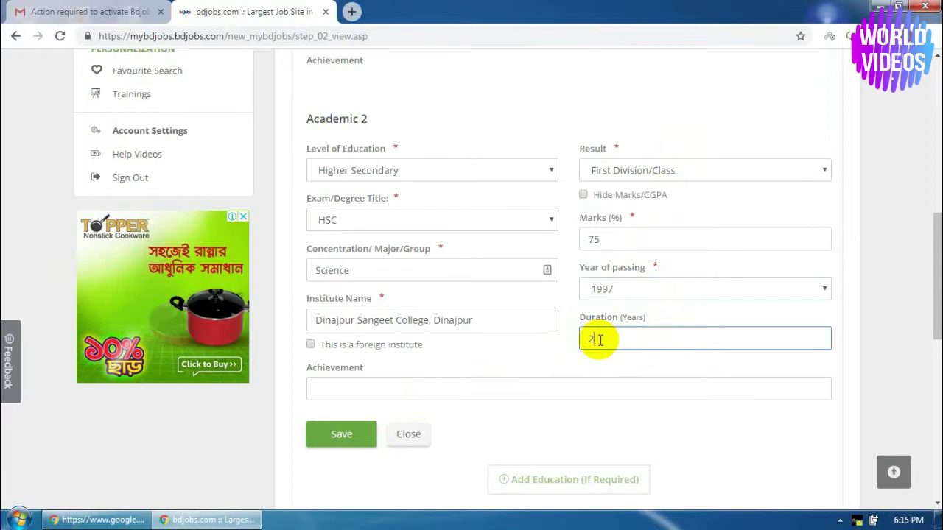
left_click(343, 436)
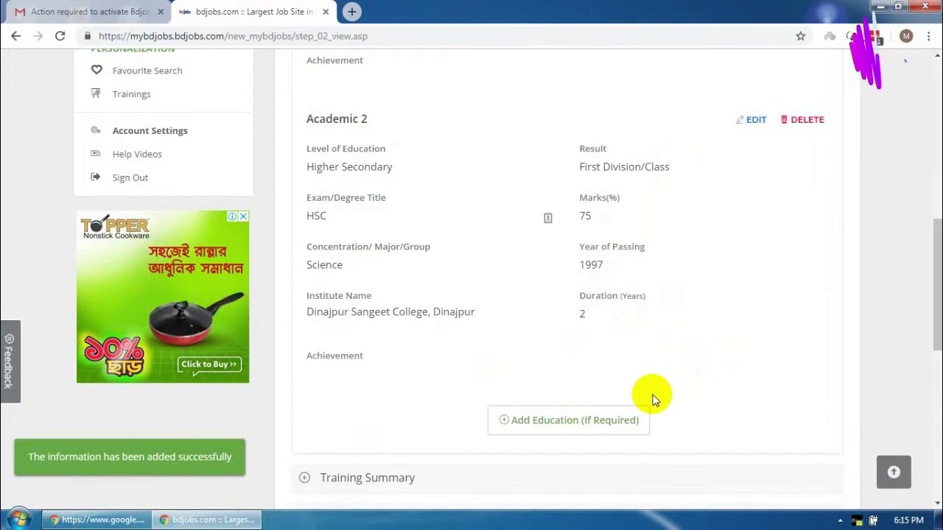
left_click(595, 421)
Set the third education entry to Bachelor/Honors, Bachelor of Arts (BA), concentration English
scroll(575, 401, "down", 3)
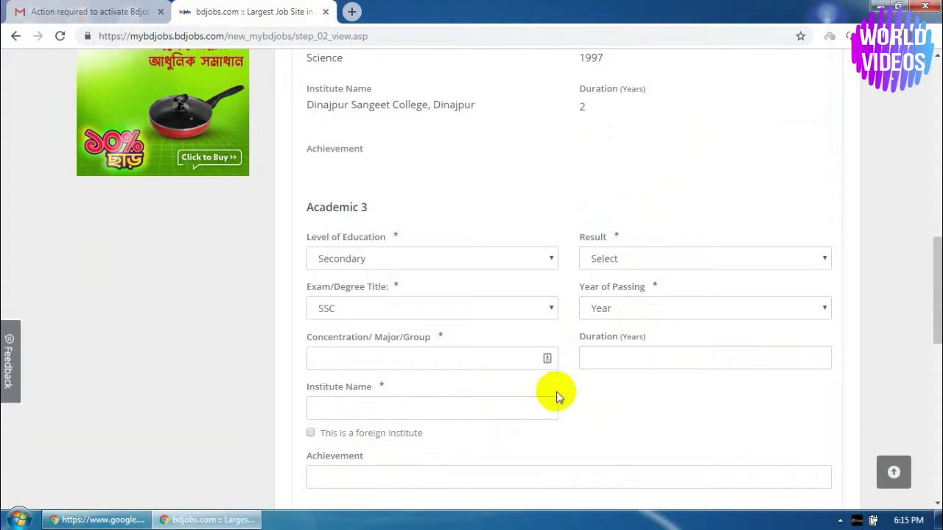
left_click(375, 262)
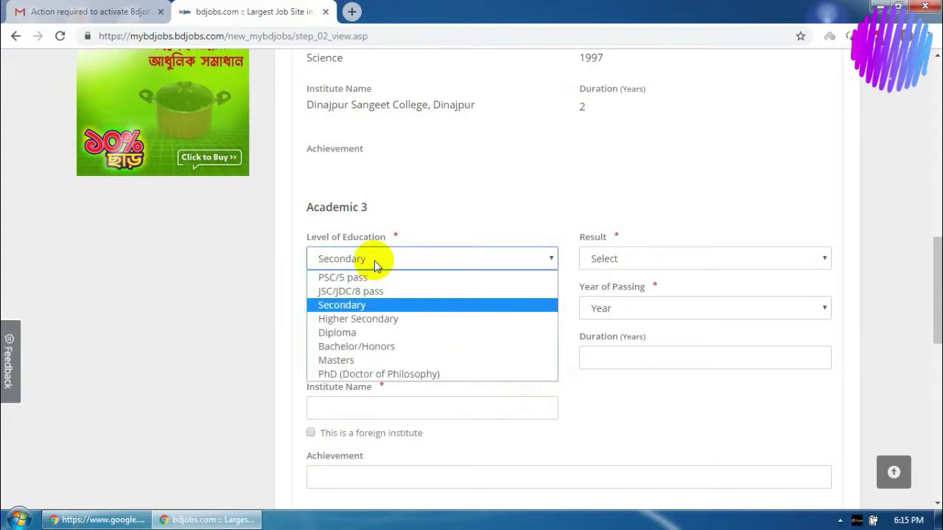
left_click(377, 347)
left_click(375, 350)
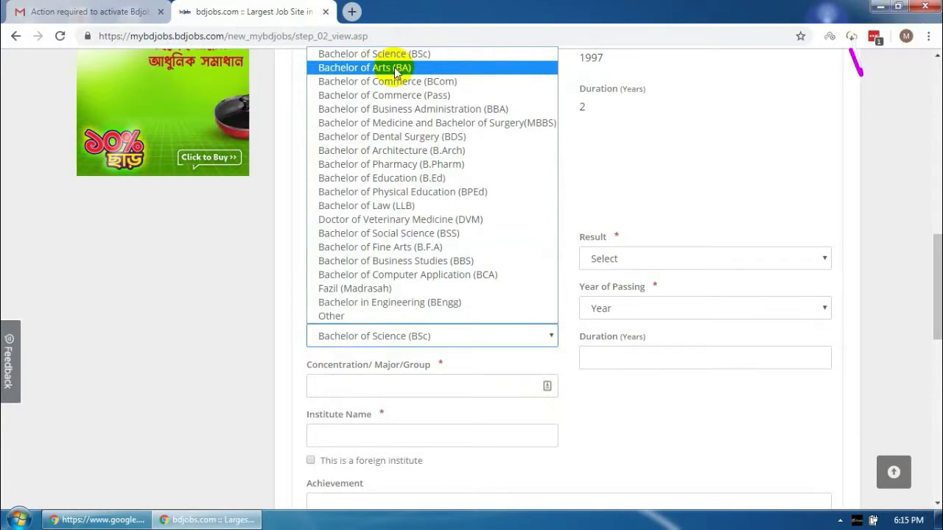
left_click(395, 69)
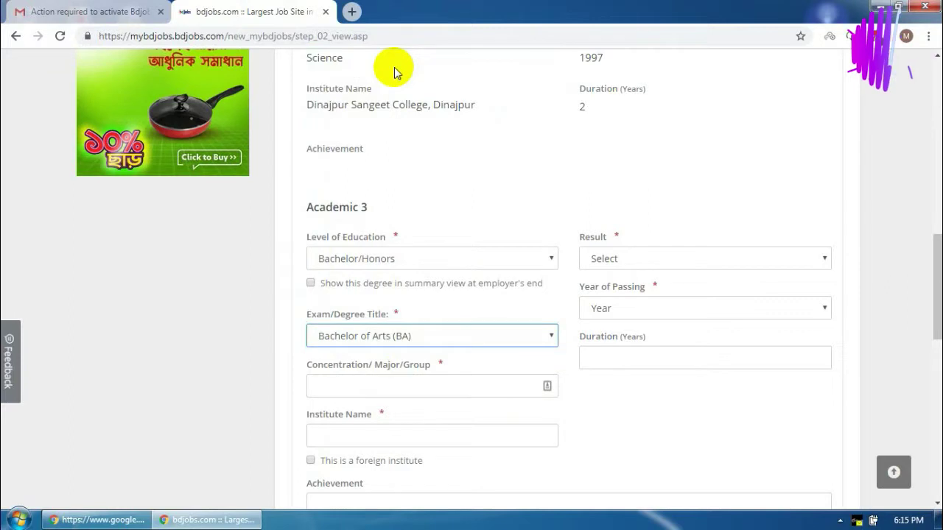
left_click(380, 384)
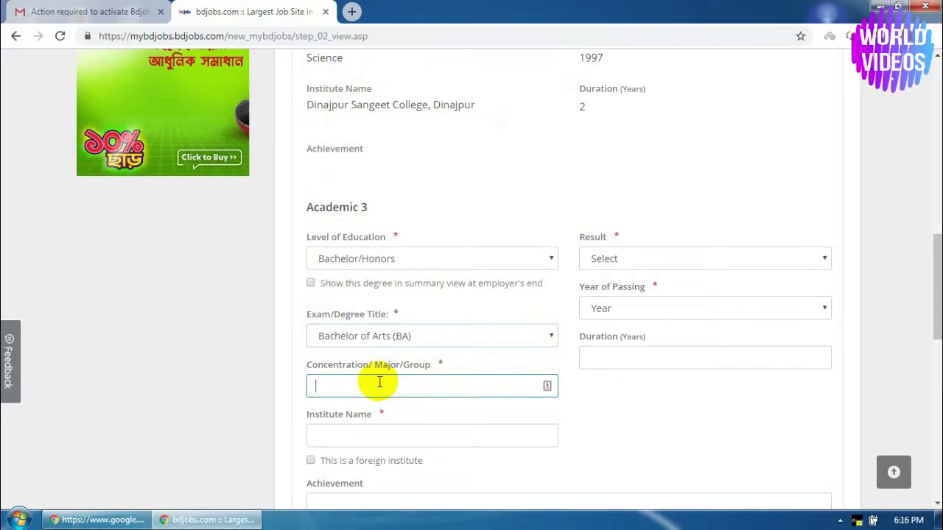
type("E")
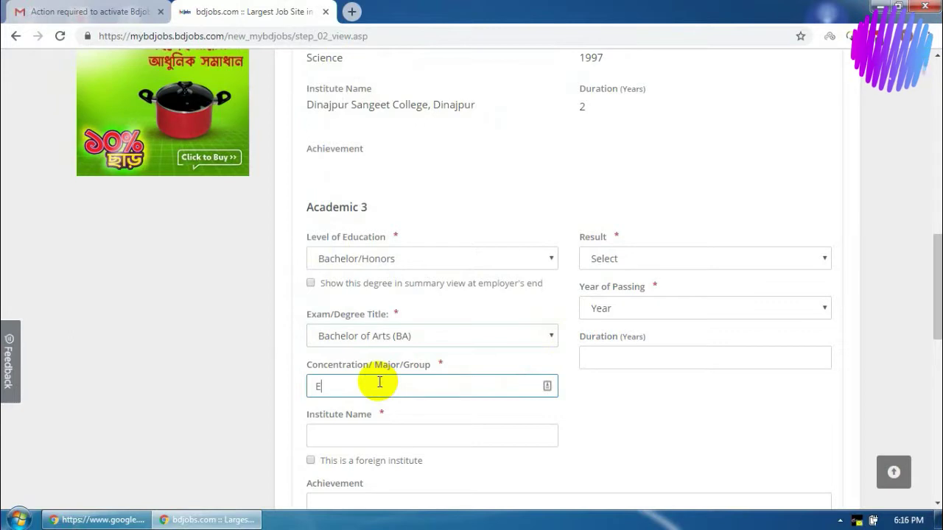
type("nglish")
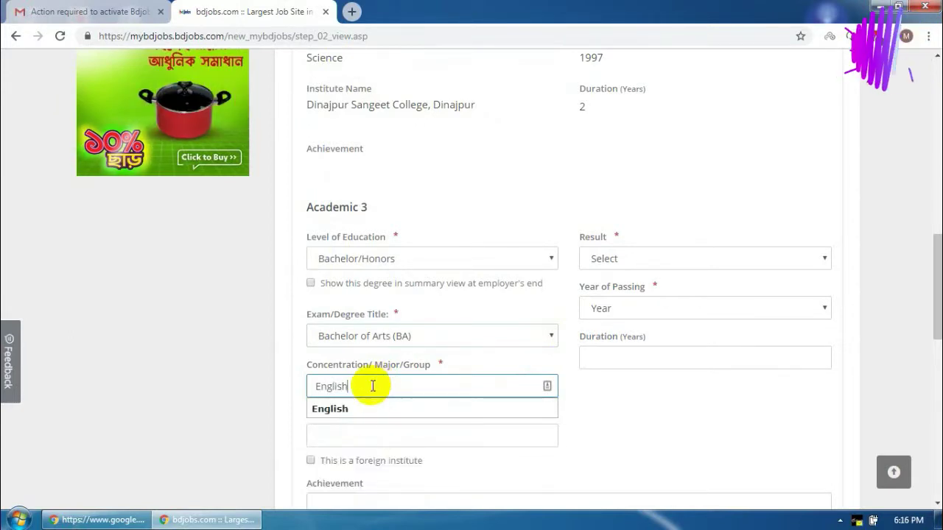
left_click(354, 417)
left_click(372, 436)
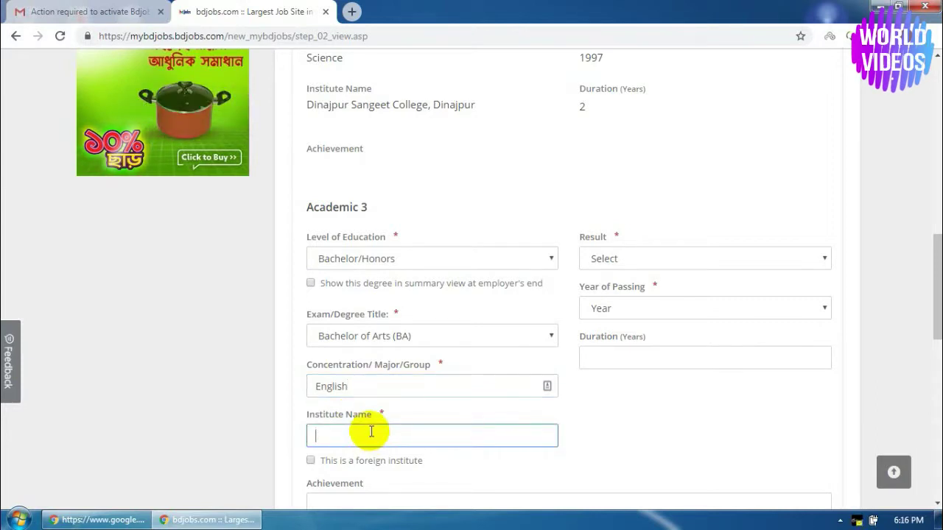
Type 'Dinajpur' into the bachelor's Institute Name field
type("Di")
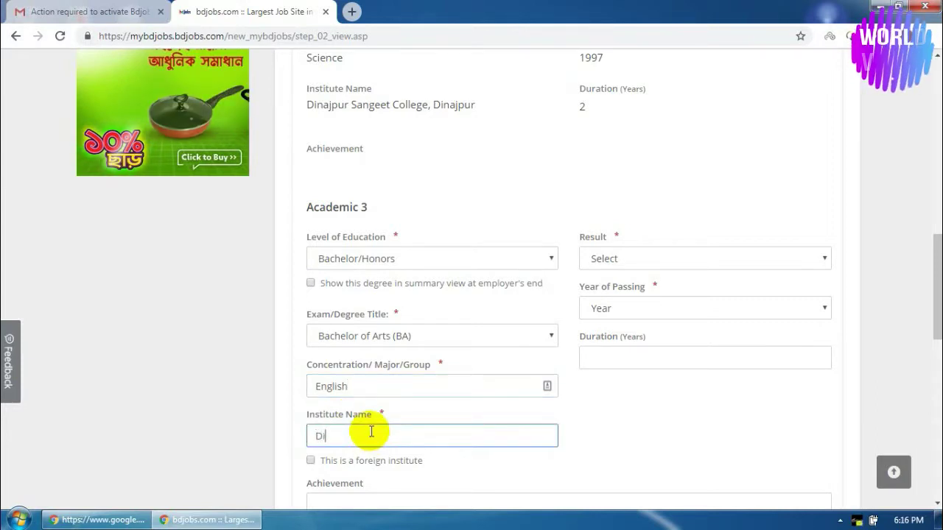
type("najpur Govt. College, Dinajpur")
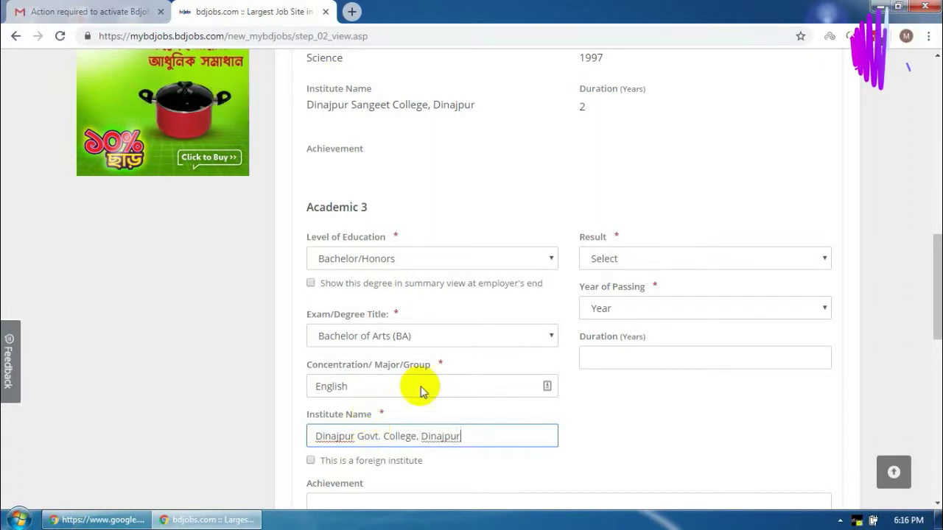
Save the BA entry with Third Division/Class, 50 marks, passed 2001, 4-year duration
left_click(627, 263)
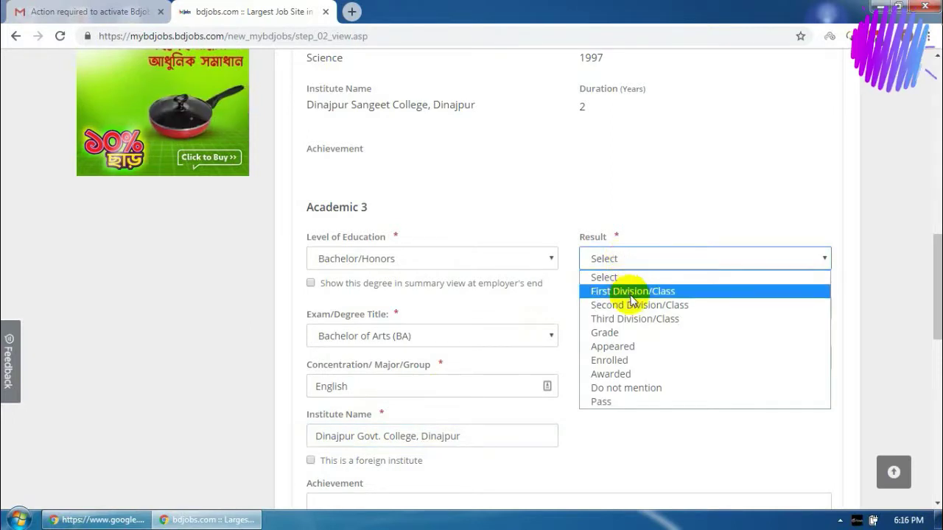
left_click(635, 318)
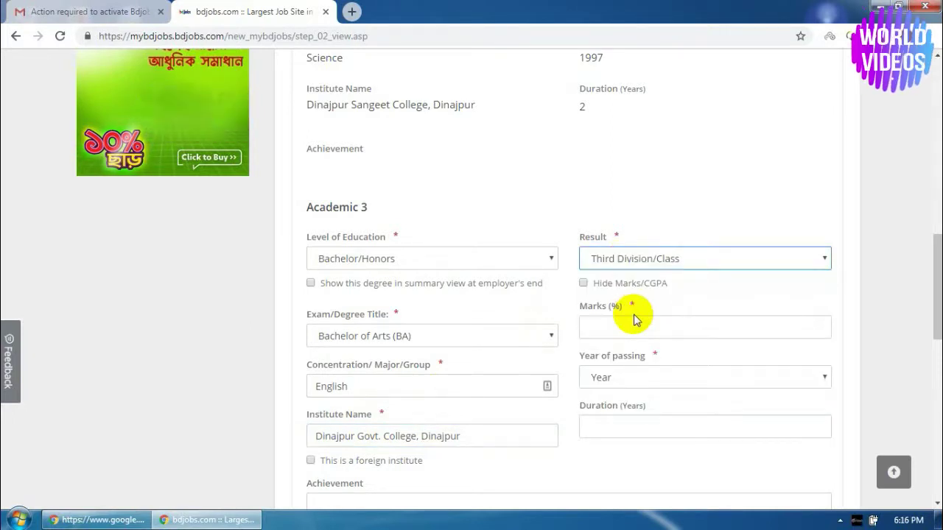
left_click(631, 325)
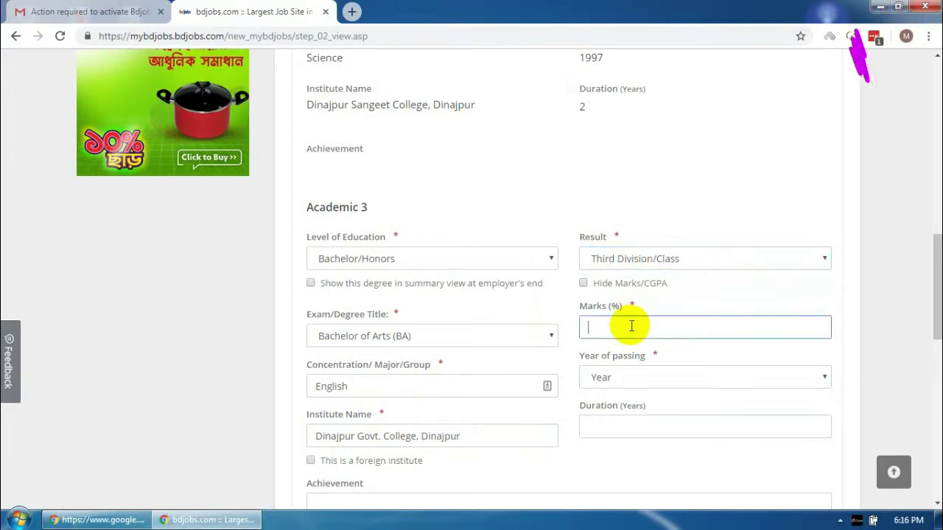
type("50")
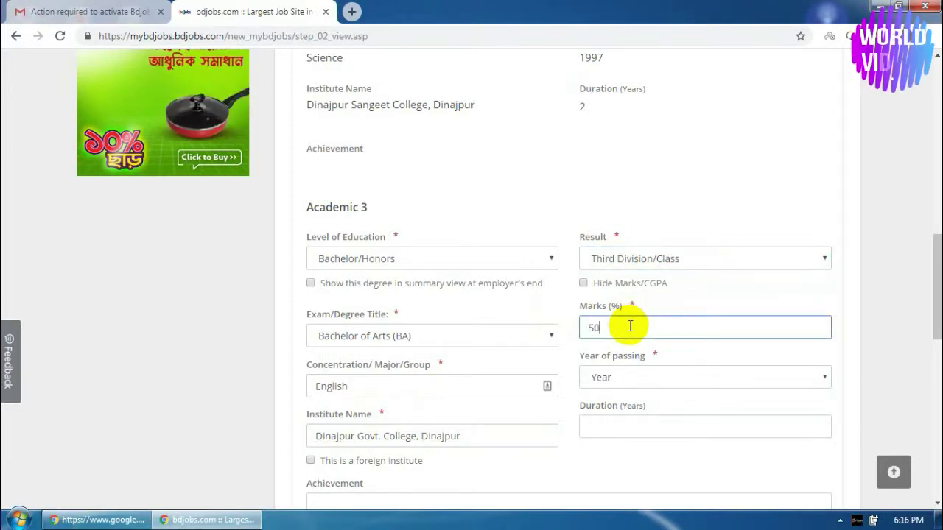
scroll(635, 334, "down", 1)
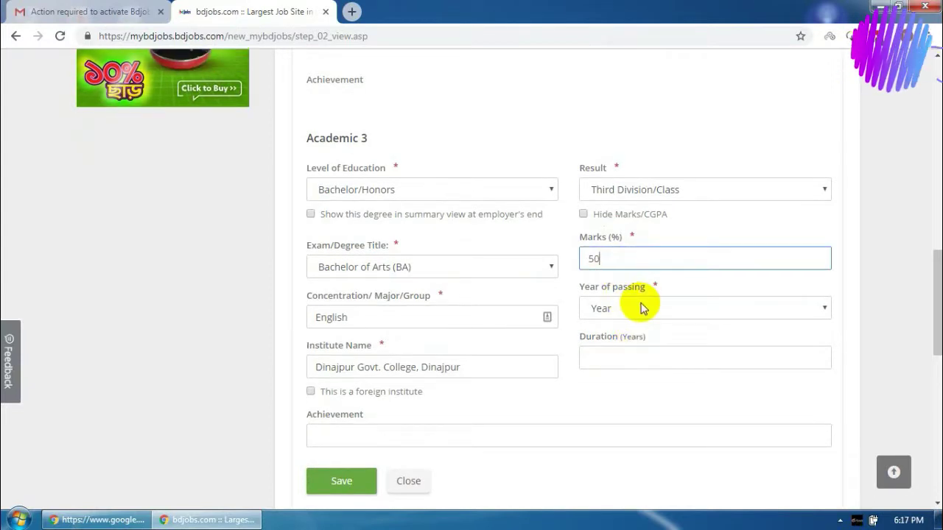
left_click(630, 311)
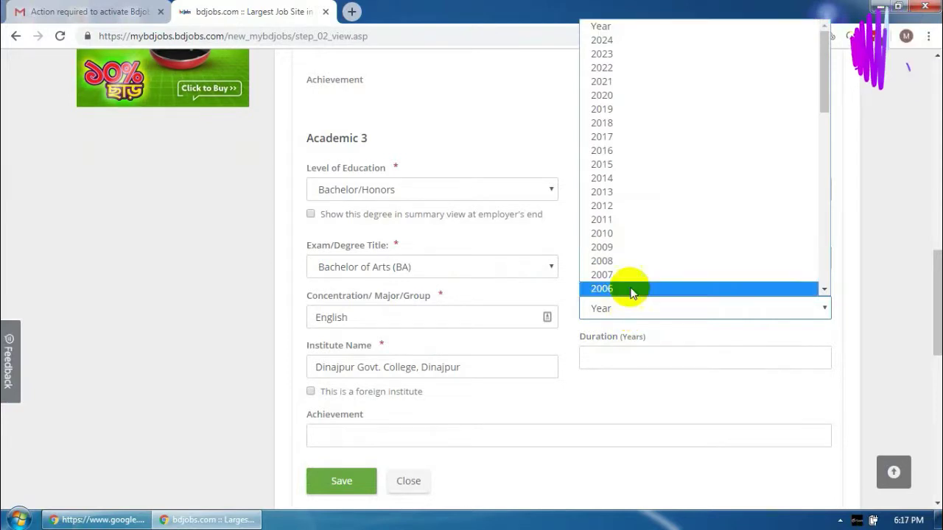
scroll(632, 289, "down", 6)
left_click(611, 81)
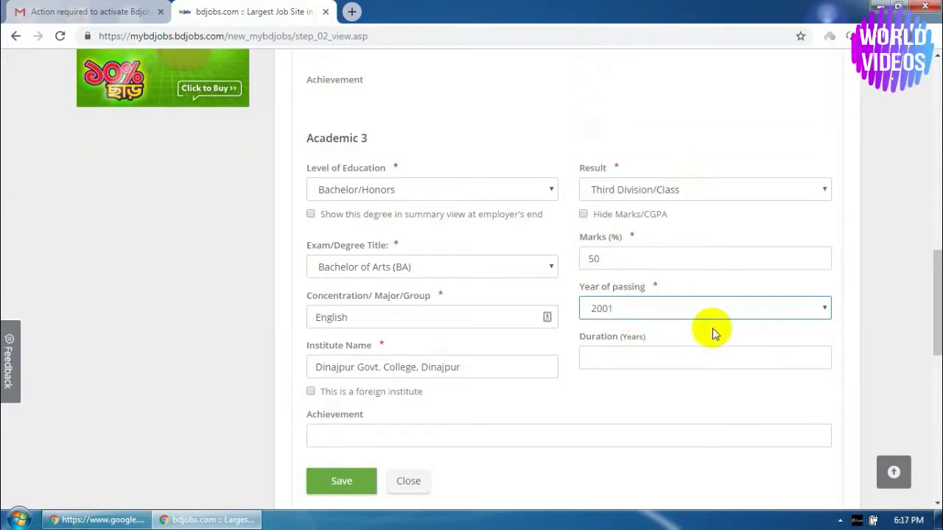
left_click(628, 357)
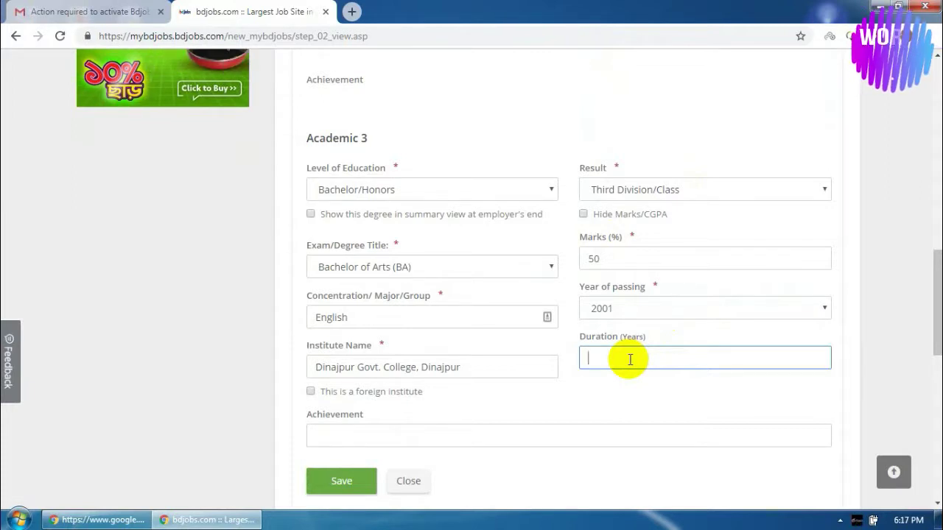
type("4")
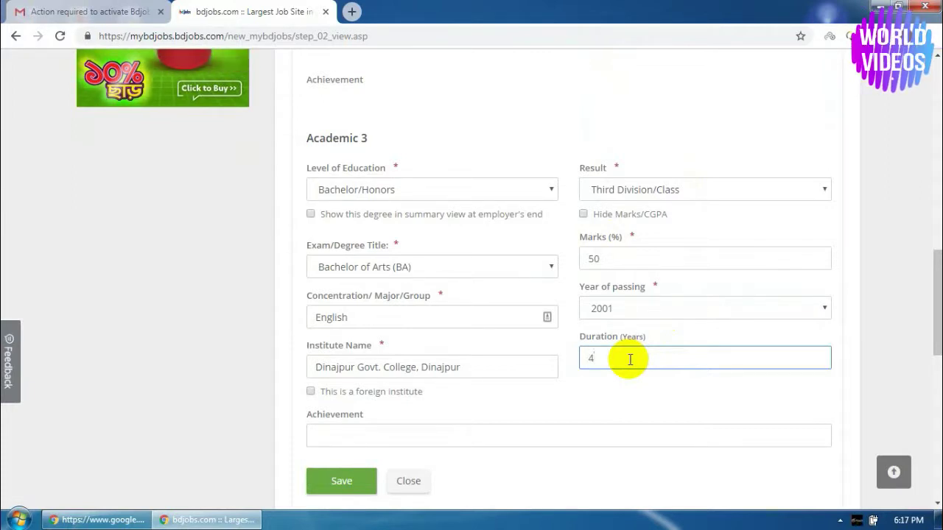
left_click(341, 482)
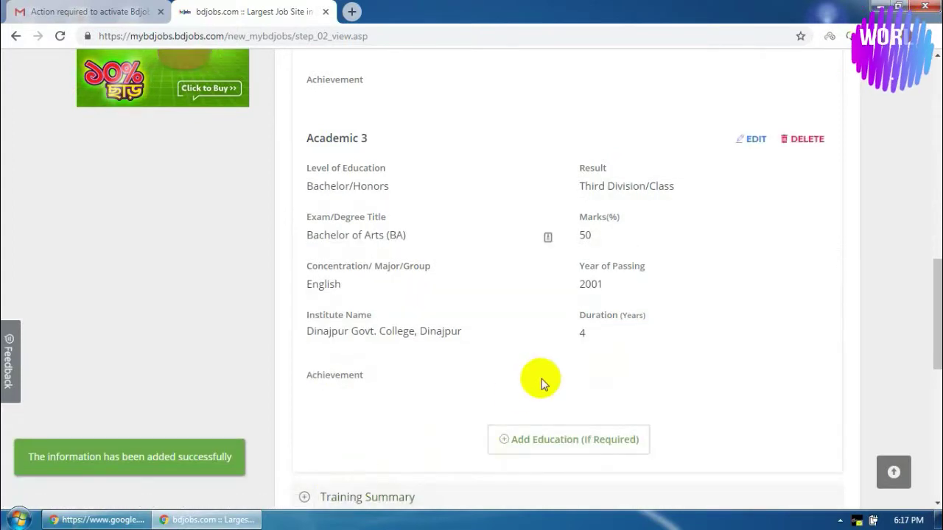
Add a fourth education entry at Masters level with degree Master of Arts (MA)
scroll(562, 377, "down", 3)
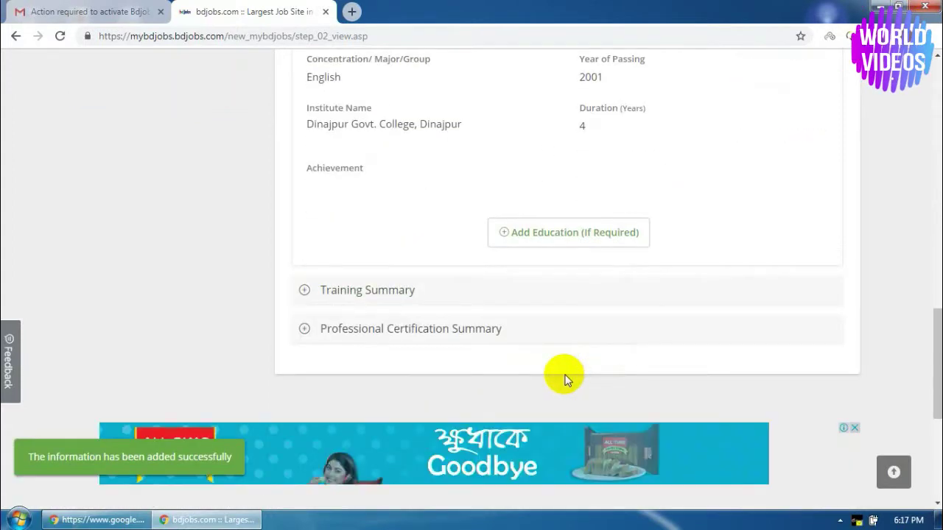
left_click(560, 234)
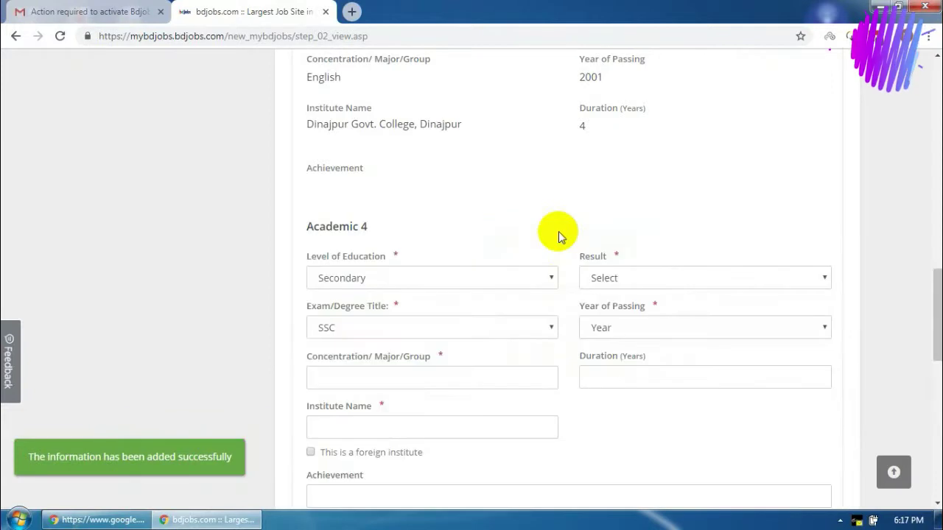
left_click(421, 282)
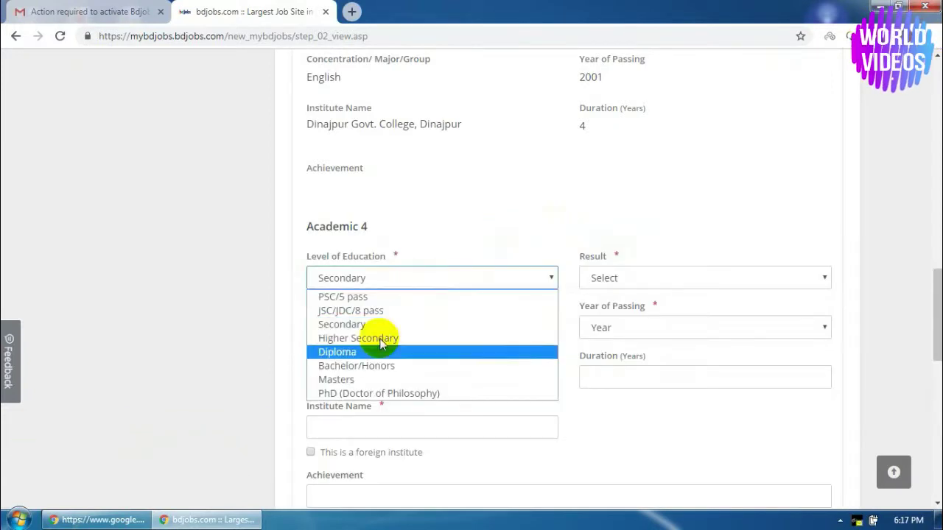
left_click(335, 380)
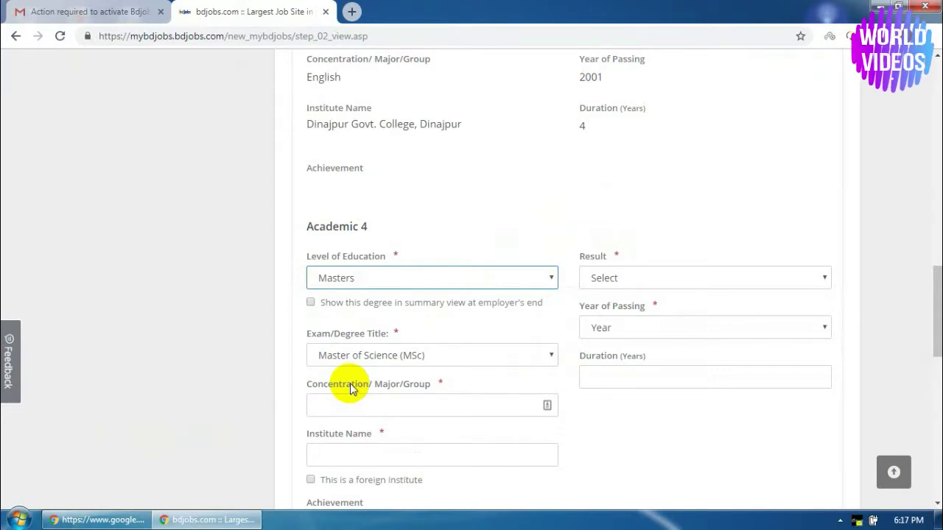
left_click(362, 357)
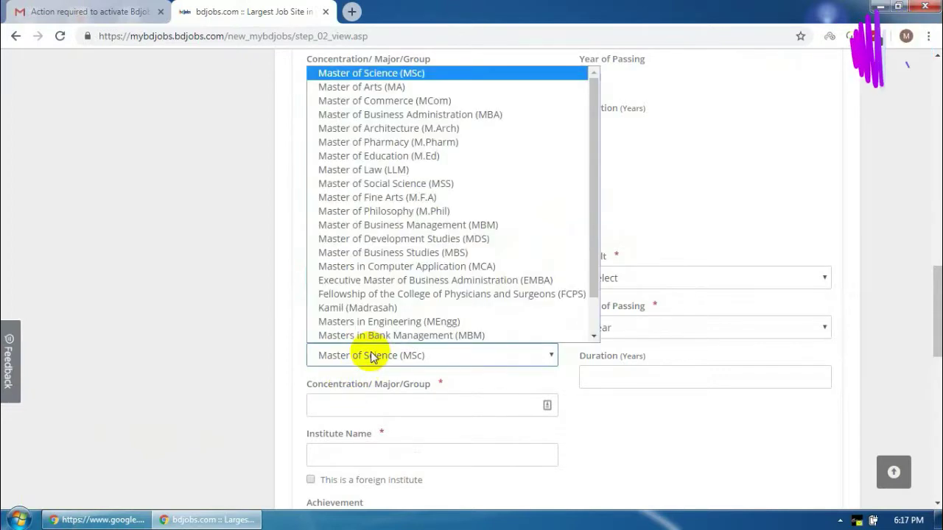
left_click(383, 89)
Set the Masters entry's concentration to English
left_click(363, 404)
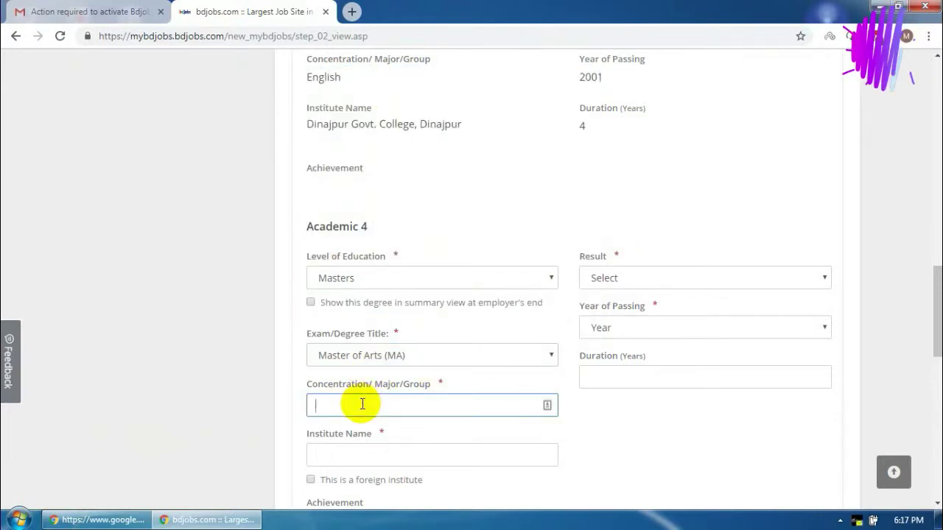
type("Engli")
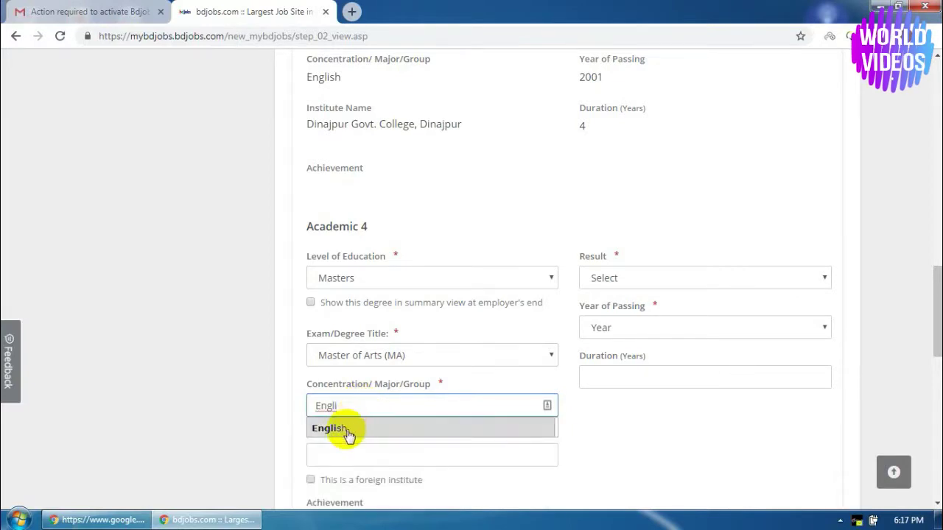
left_click(347, 429)
scroll(420, 412, "down", 1)
left_click(341, 385)
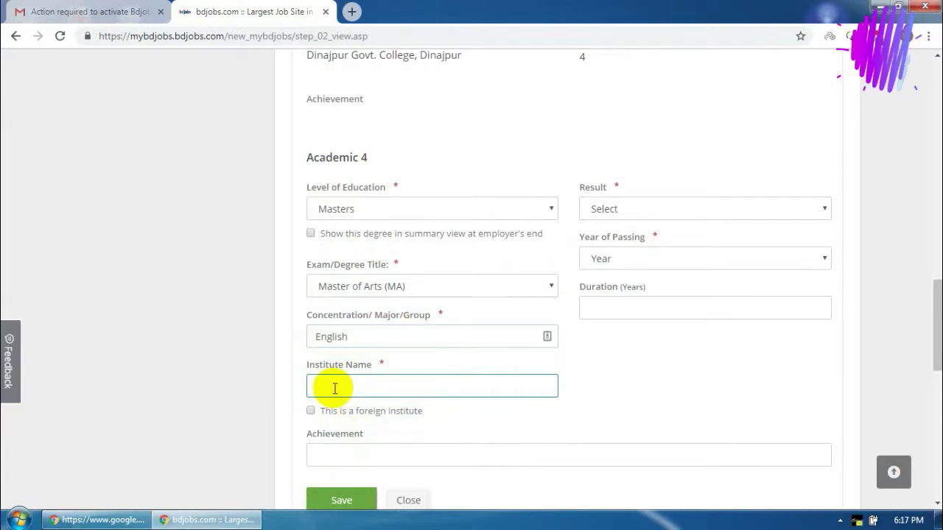
Set the institute to World University of Bangladesh with a Grade result, CGPA 2.69 out of 4
type("World")
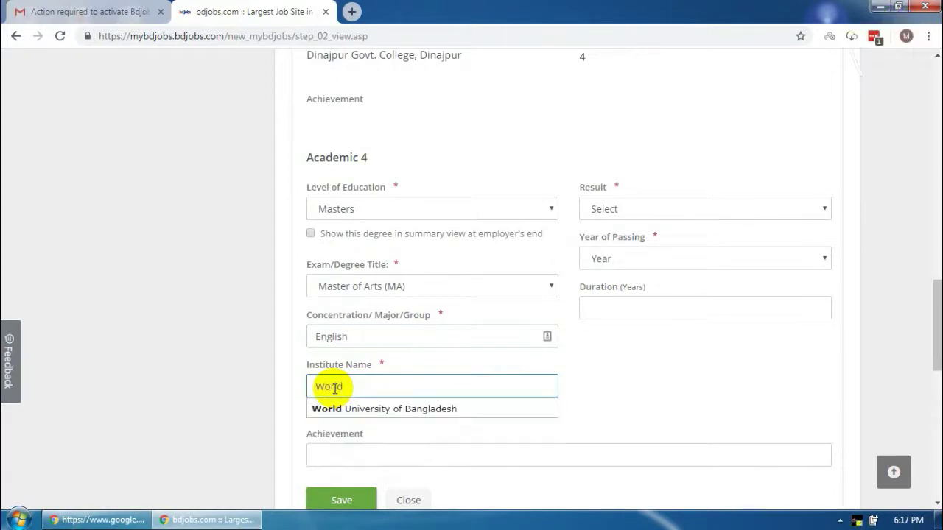
left_click(396, 411)
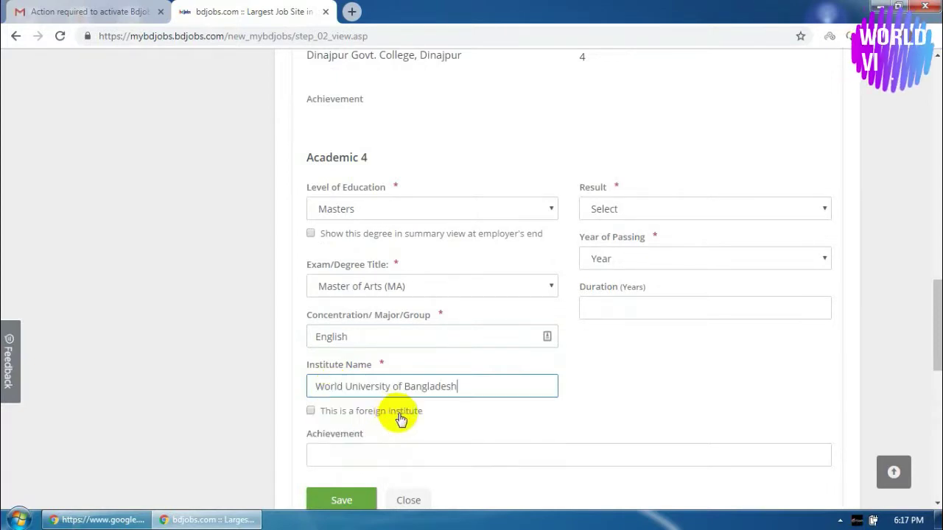
left_click(605, 213)
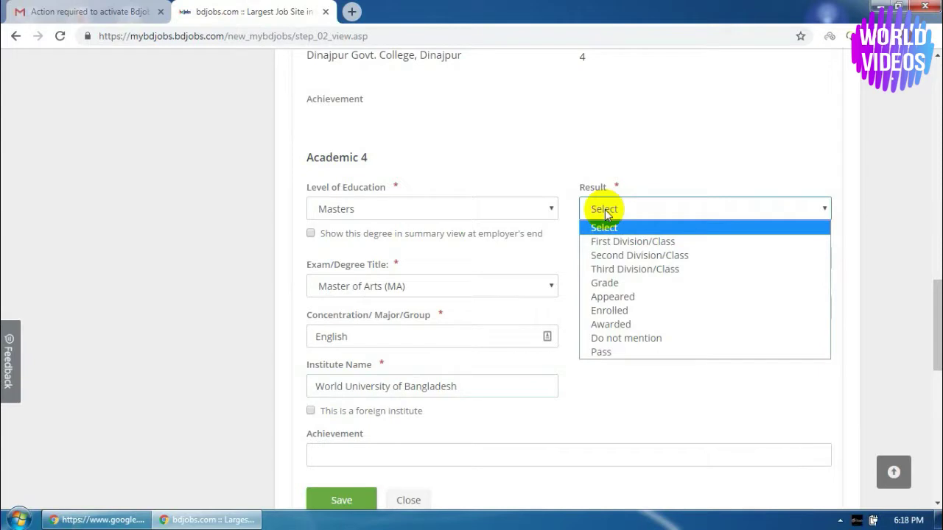
left_click(624, 283)
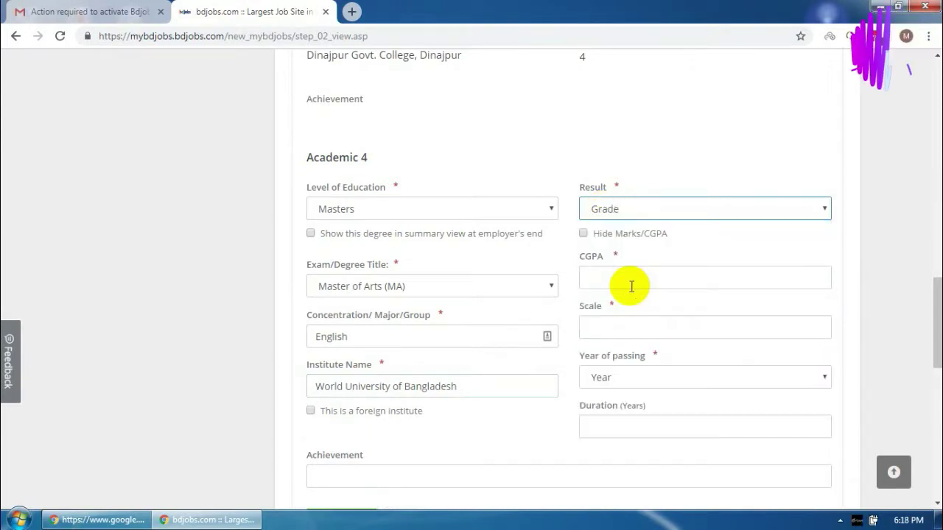
left_click(628, 277)
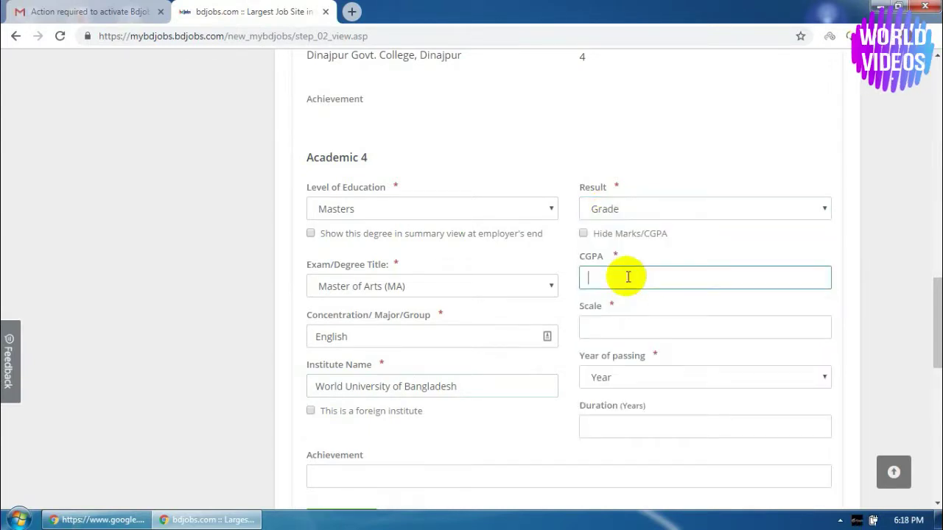
type("2.6")
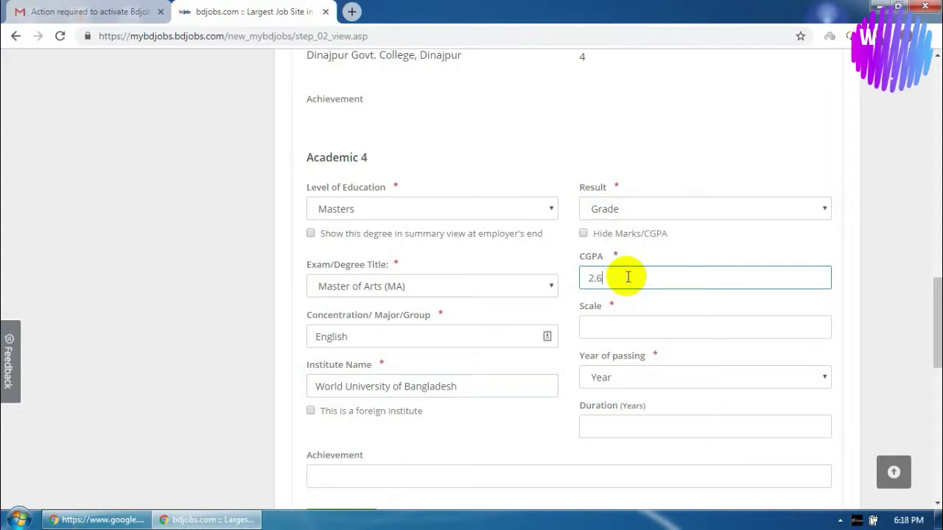
left_click(637, 324)
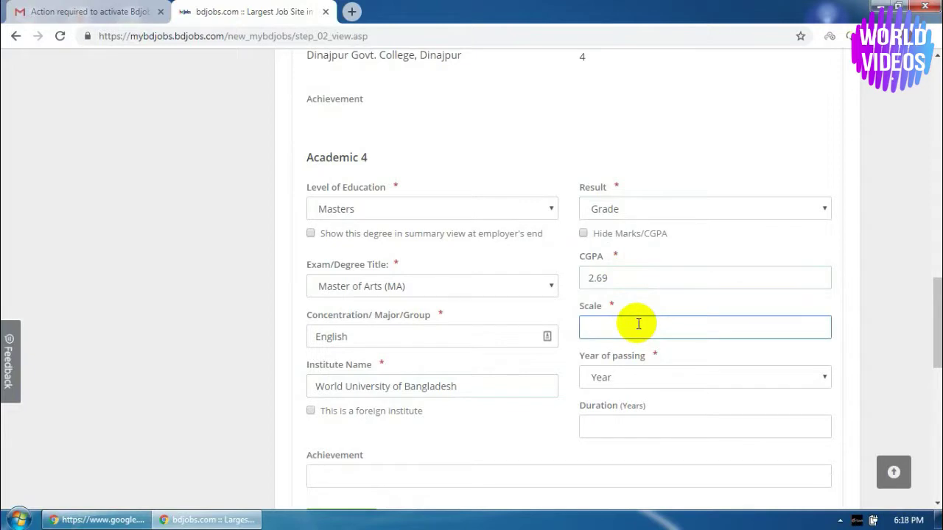
Set passing year 2008 and 1-year duration, then save the Masters entry
left_click(636, 380)
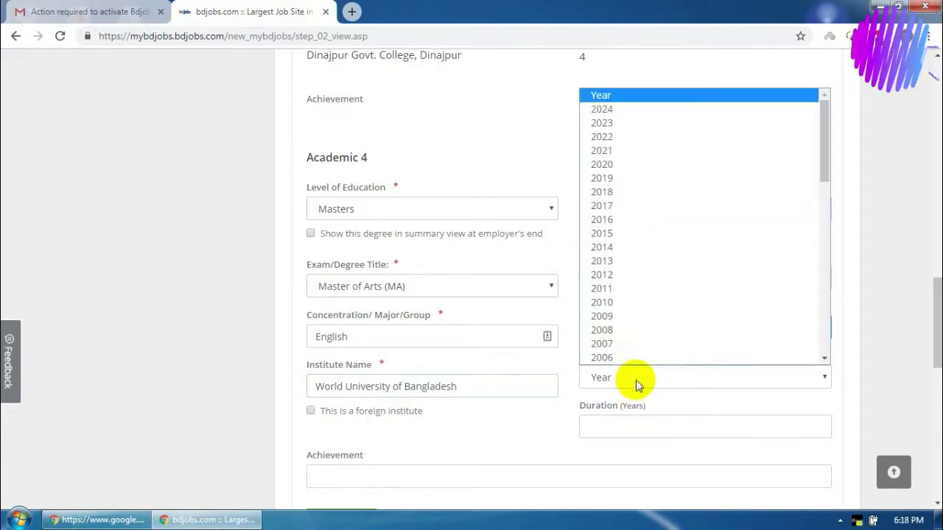
left_click(629, 330)
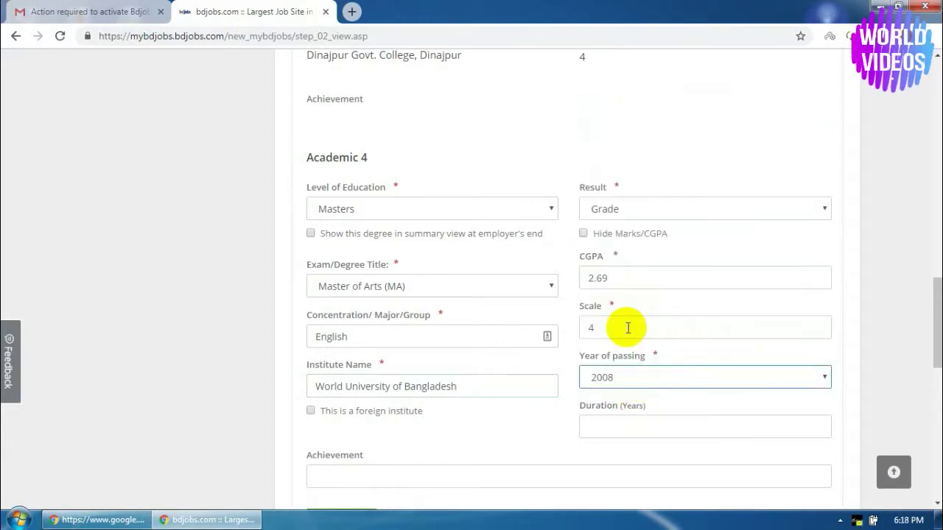
left_click(632, 429)
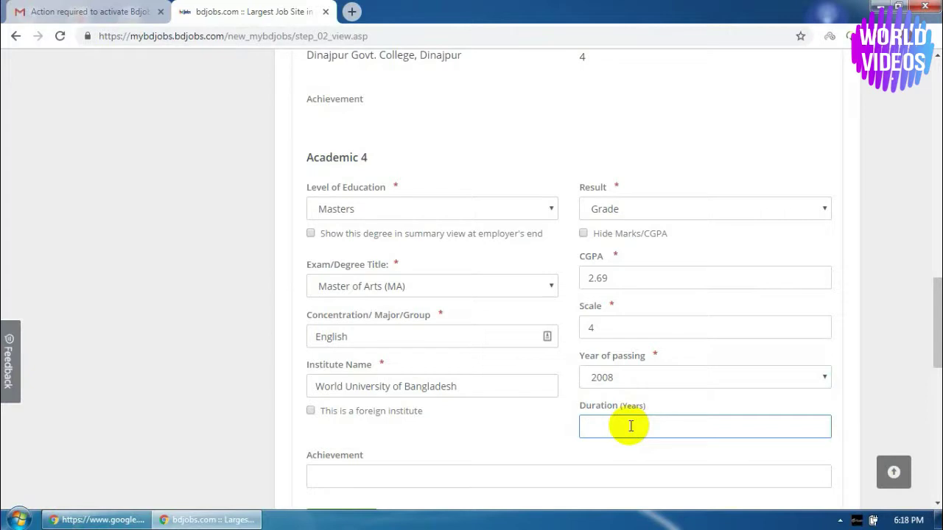
type("1")
scroll(626, 431, "down", 2)
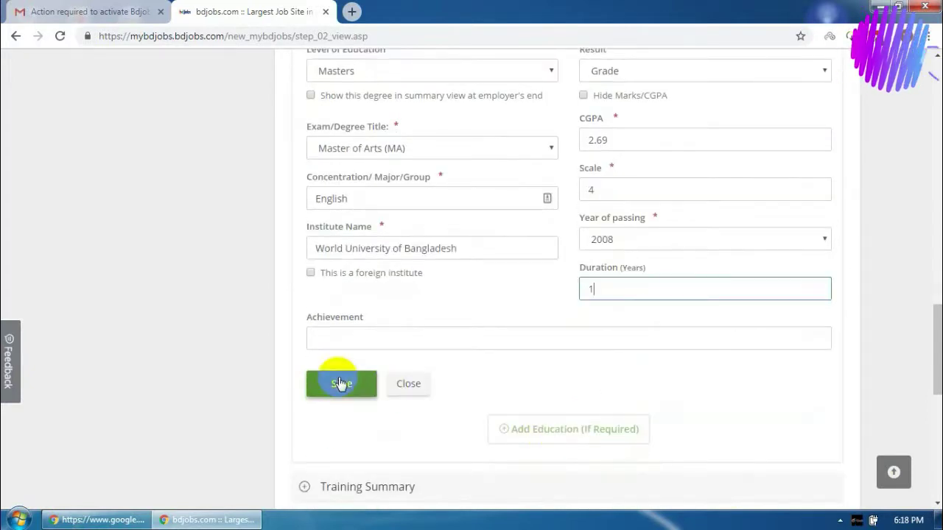
key("Return")
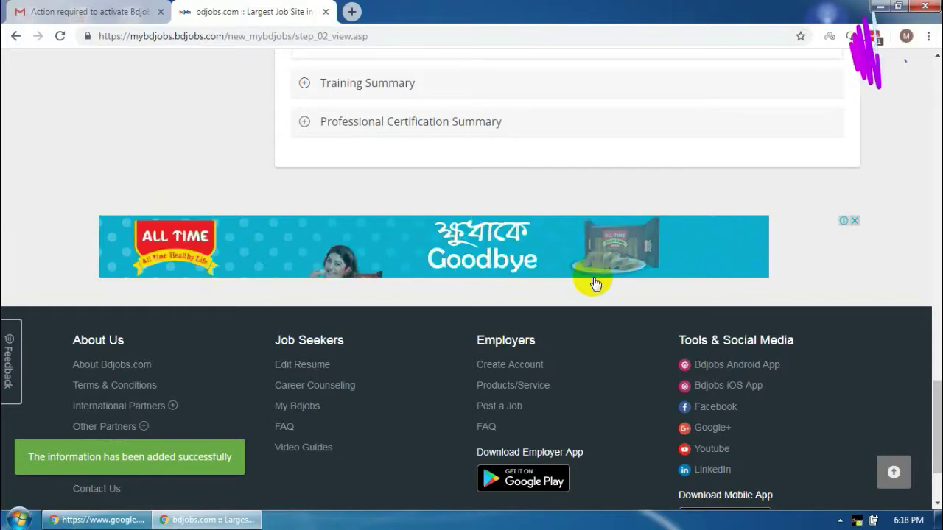
Add a fifth education entry, then discard it unfinished, keeping four academic records
scroll(495, 214, "up", 1)
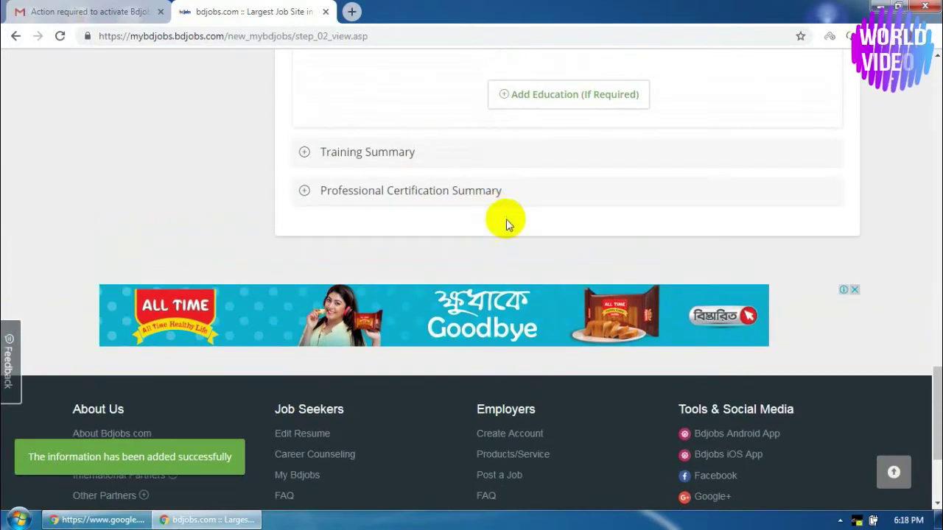
scroll(541, 223, "up", 1)
left_click(559, 165)
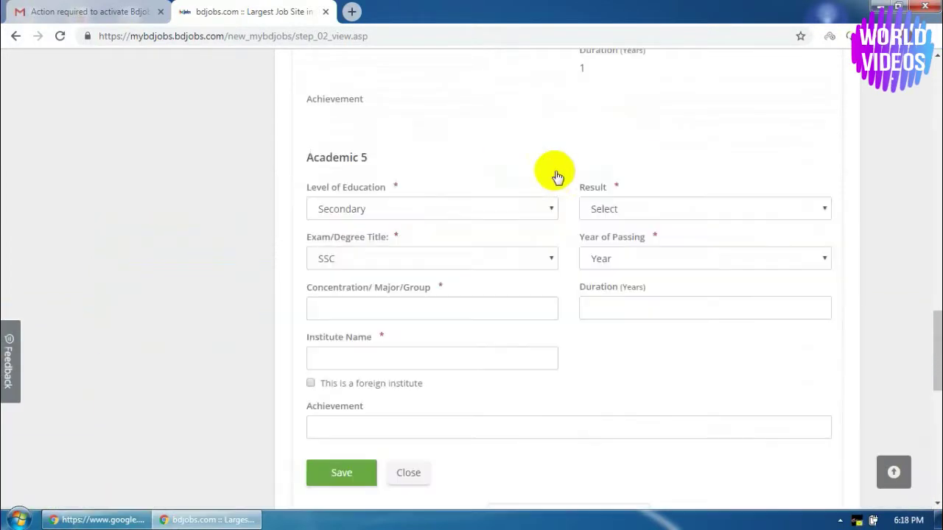
left_click(407, 215)
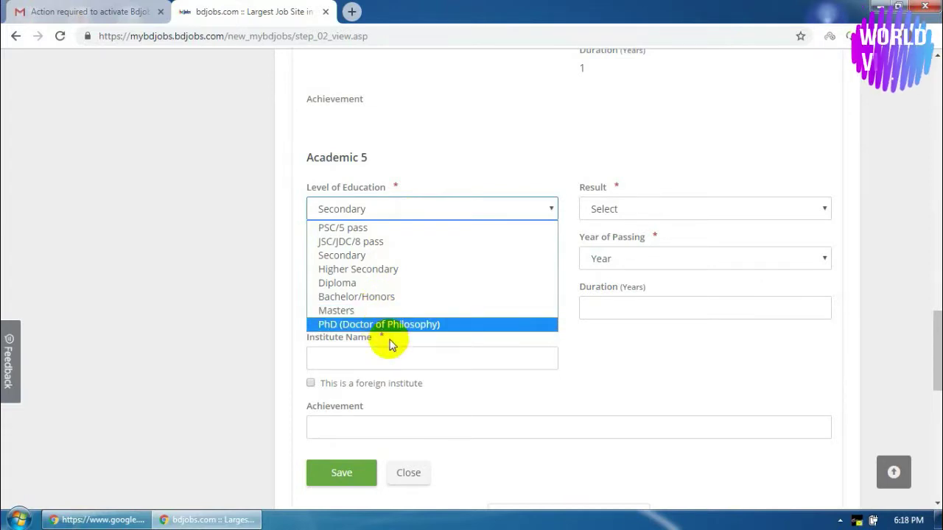
left_click(557, 385)
scroll(568, 374, "up", 3)
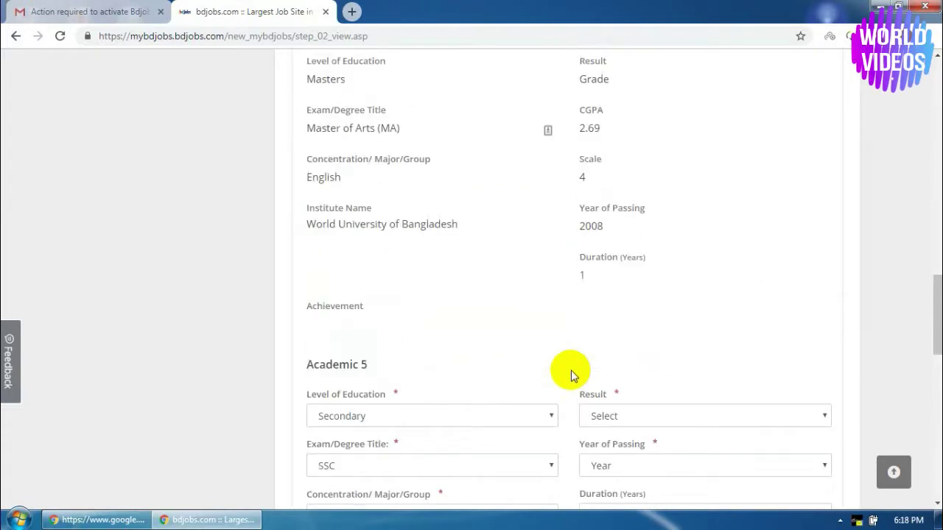
scroll(568, 374, "down", 4)
left_click(411, 405)
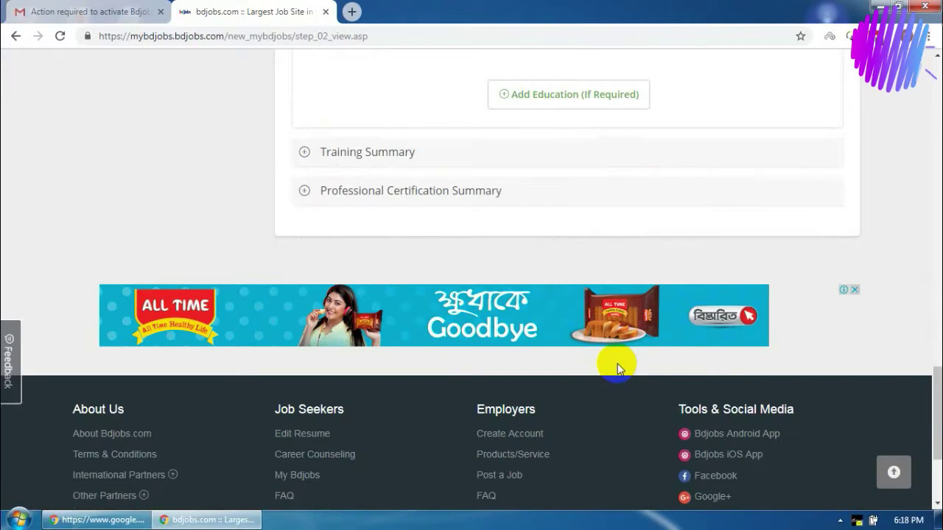
scroll(617, 369, "up", 1)
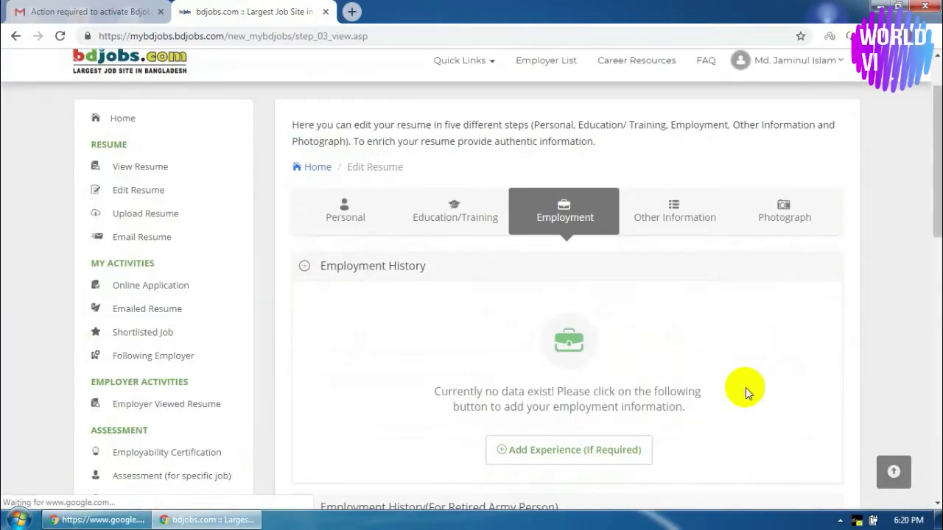
scroll(741, 397, "down", 3)
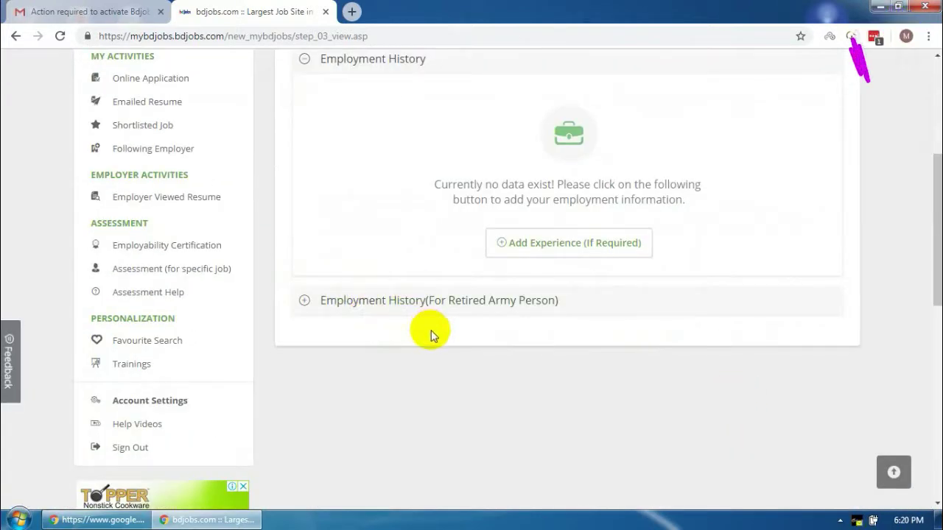
Switch to the Other Information step and expand the Language Proficiency section
scroll(581, 342, "up", 2)
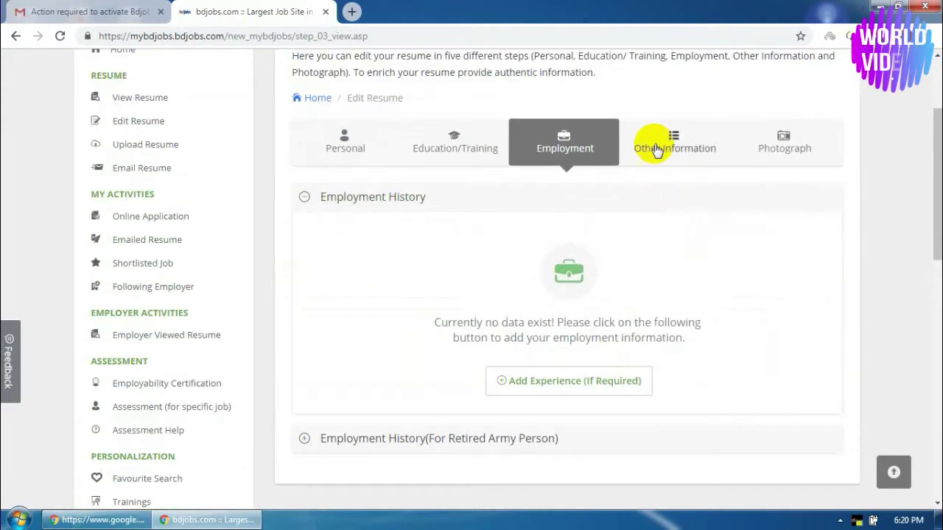
left_click(656, 146)
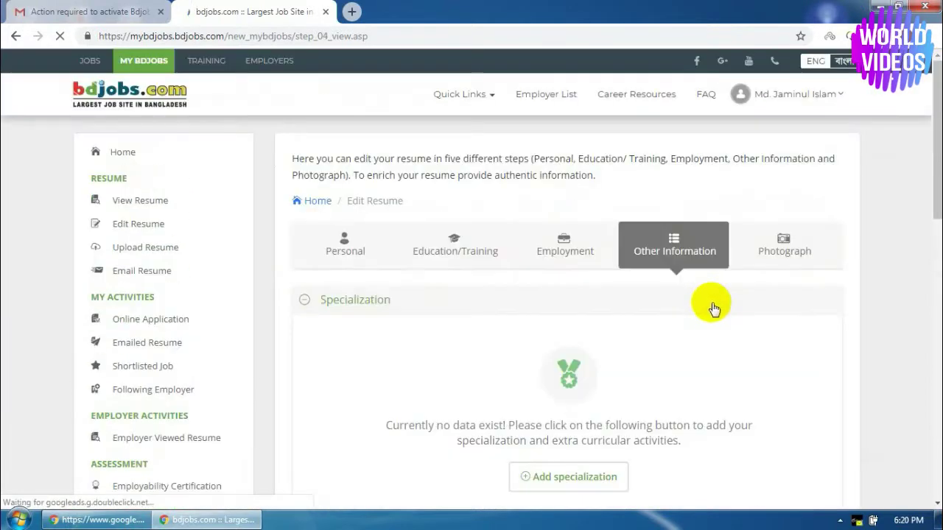
scroll(696, 331, "down", 1)
scroll(698, 335, "down", 3)
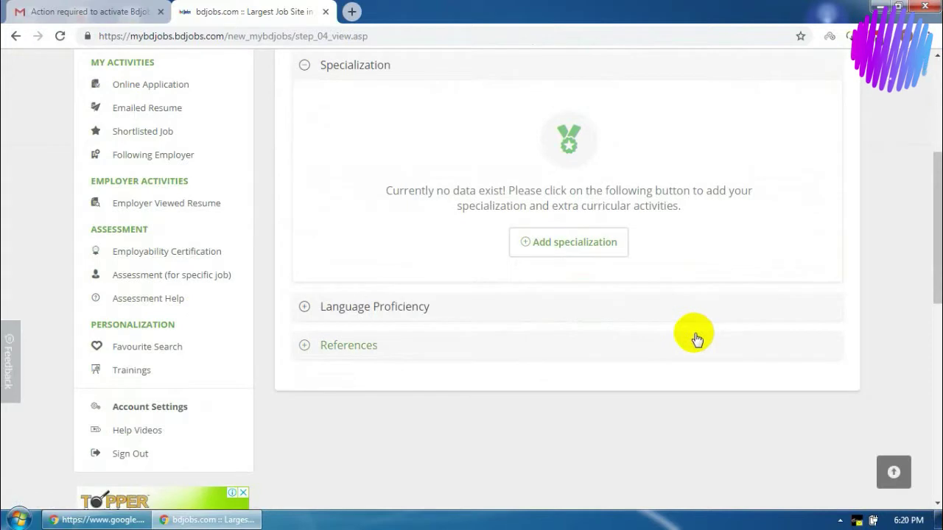
scroll(569, 322, "up", 1)
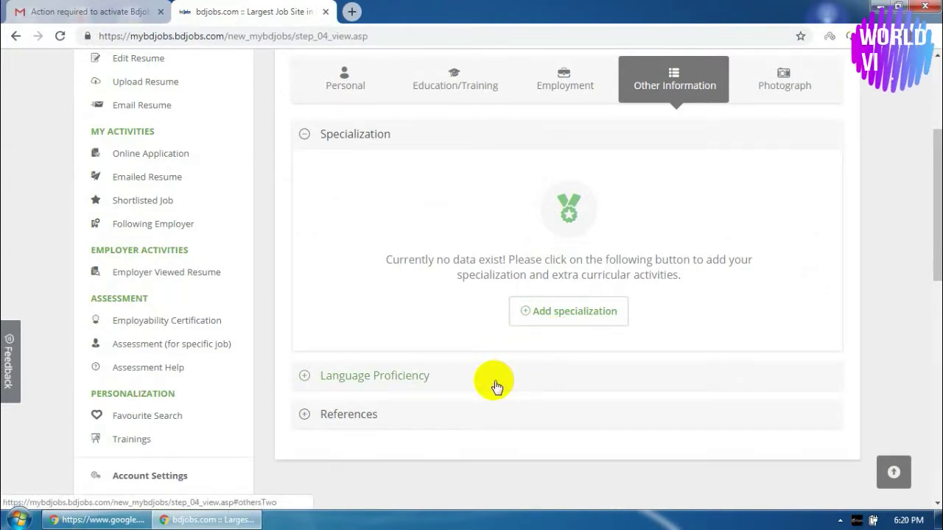
left_click(379, 388)
Save English as Language 1 with High reading, writing and speaking
scroll(402, 381, "down", 2)
left_click(355, 276)
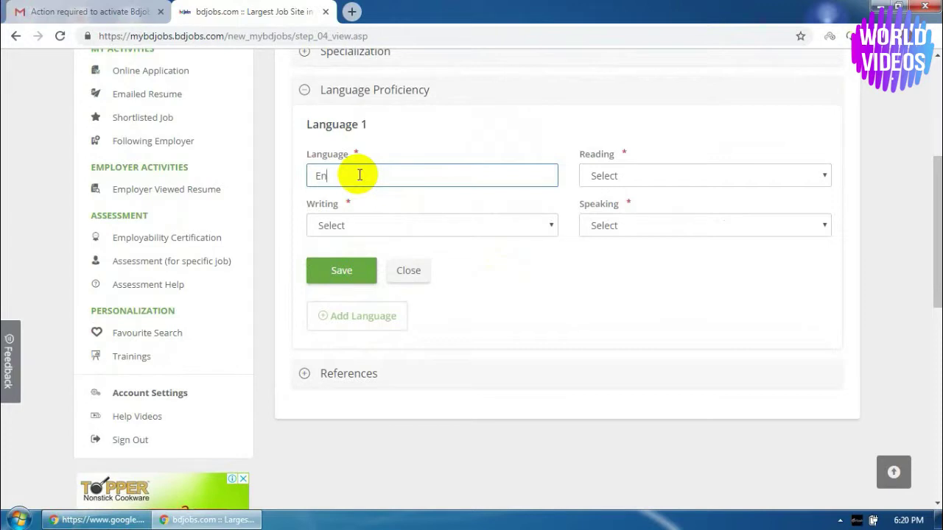
type("sh")
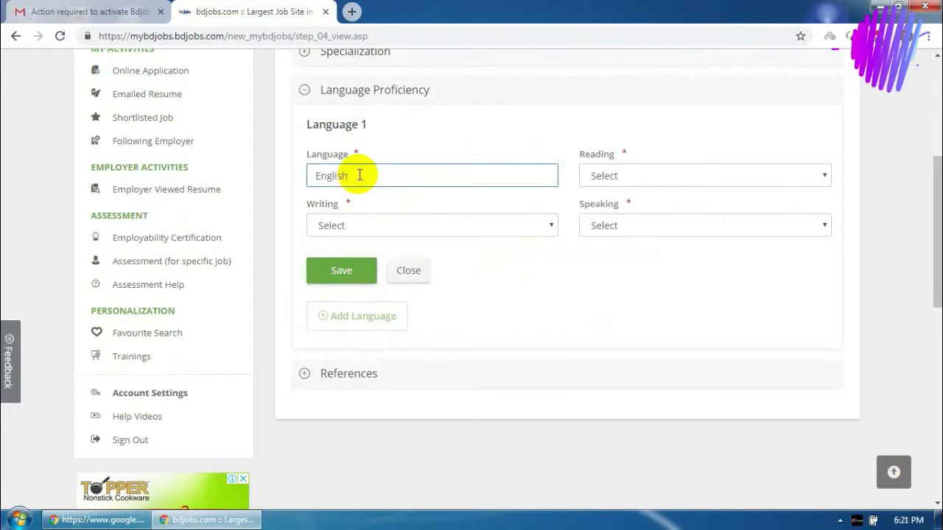
left_click(625, 177)
left_click(601, 208)
left_click(442, 225)
left_click(337, 257)
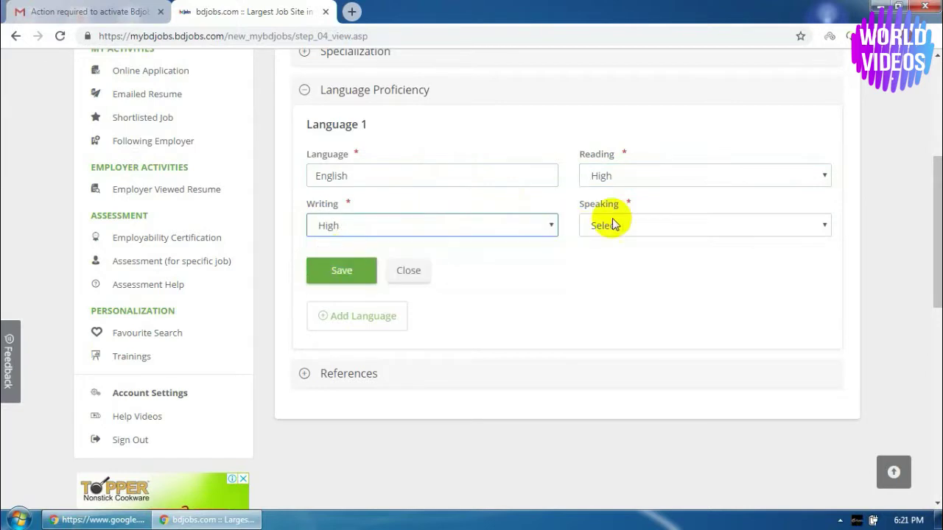
left_click(614, 225)
left_click(606, 257)
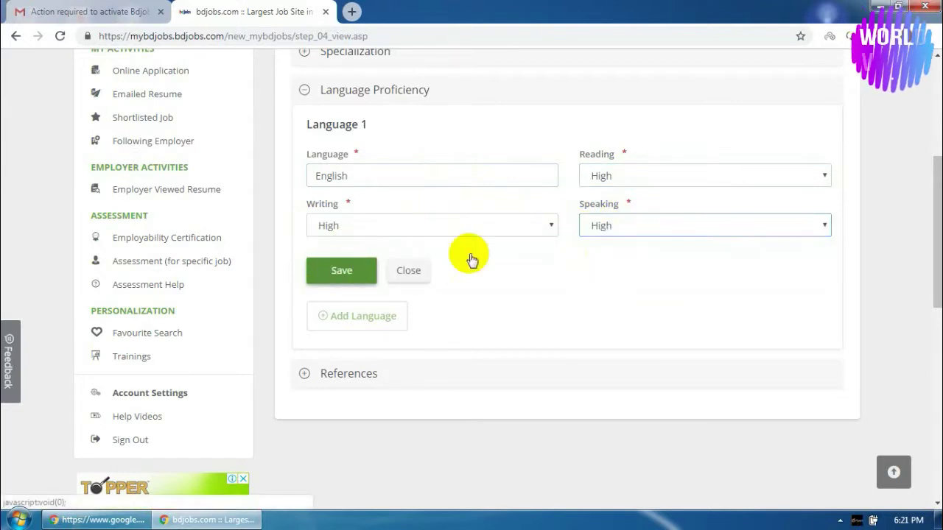
left_click(372, 267)
left_click(360, 308)
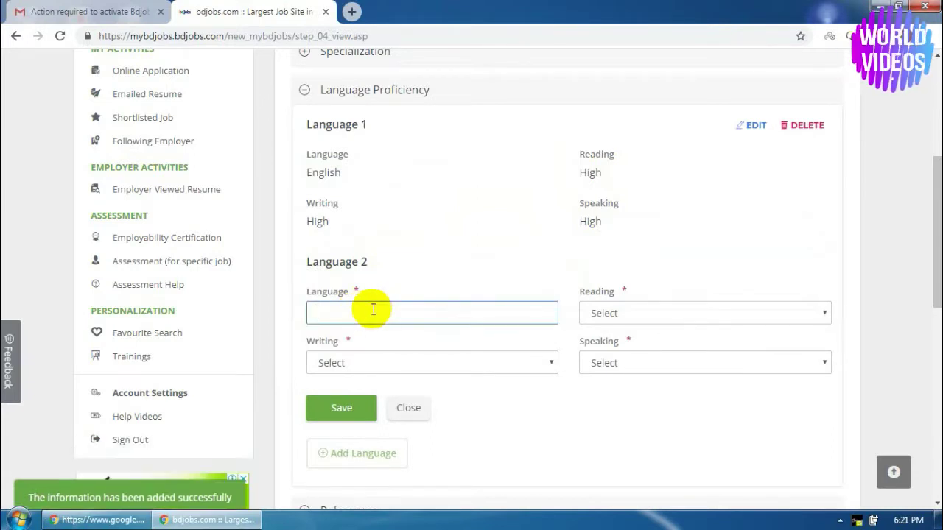
Enter the second language name and correct its spelling to Bengali
type("Beng")
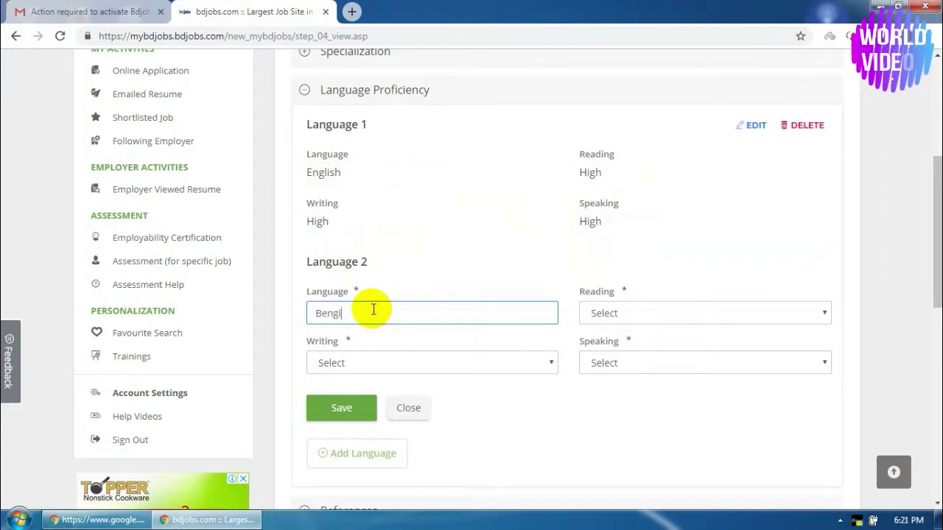
type("uli")
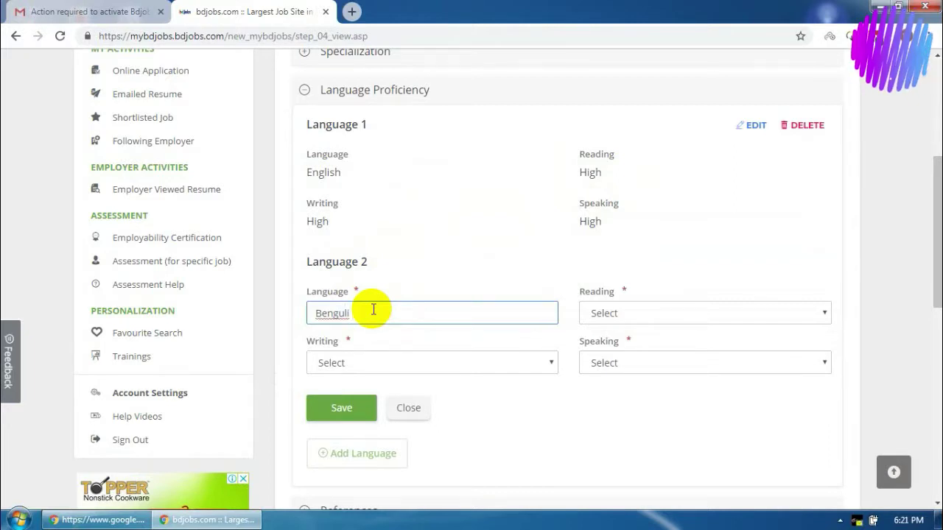
right_click(333, 315)
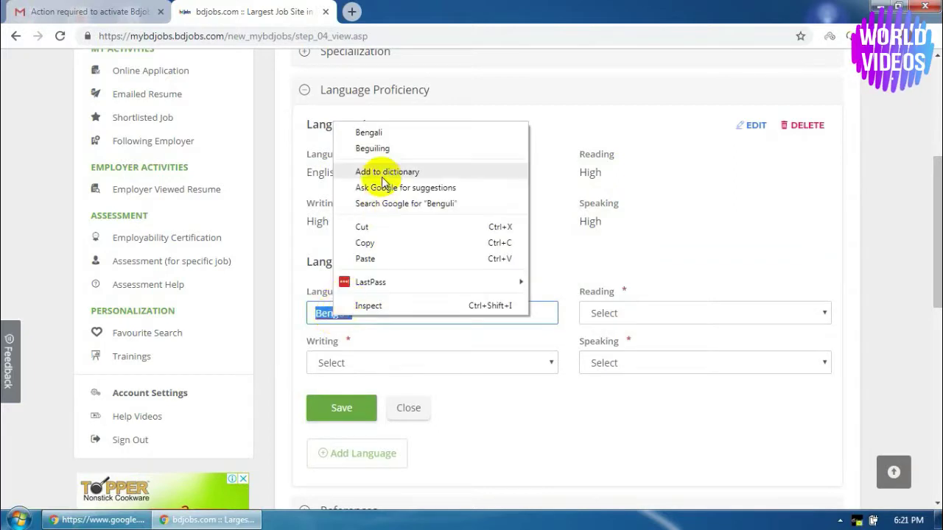
left_click(370, 131)
Set Bengali reading, speaking and writing to High and save the entry
left_click(625, 313)
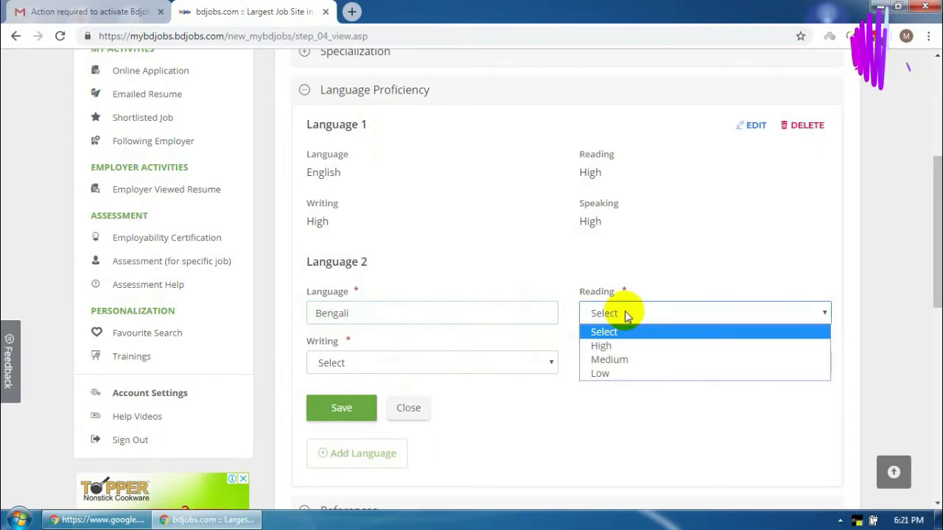
left_click(600, 343)
left_click(624, 364)
left_click(610, 396)
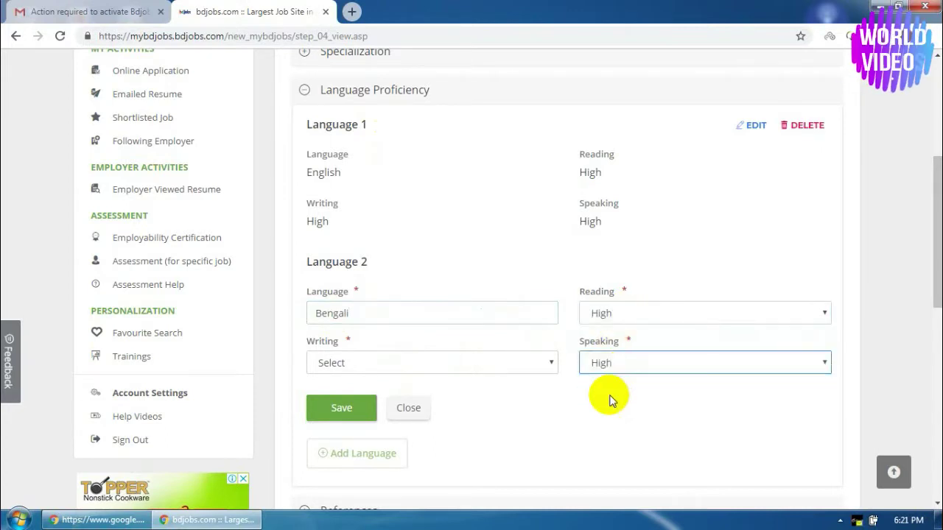
left_click(386, 369)
left_click(341, 398)
scroll(385, 378, "down", 1)
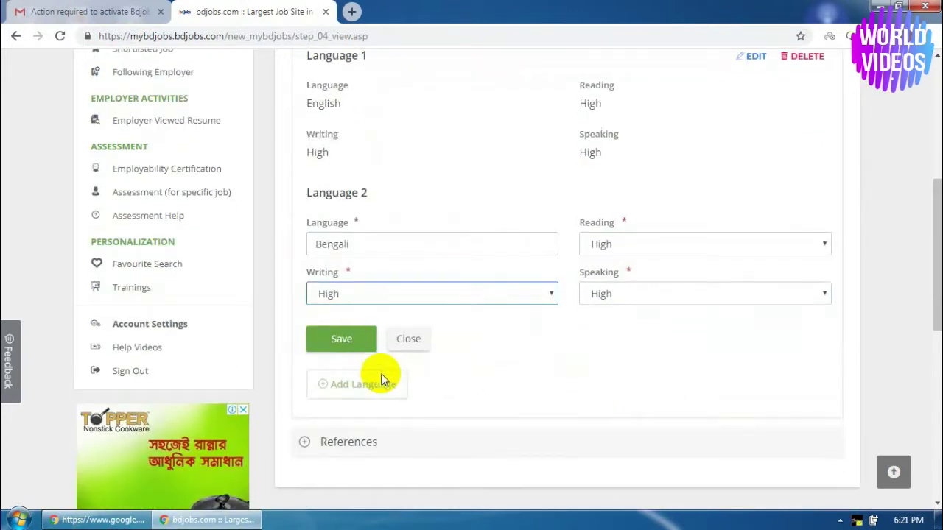
left_click(341, 337)
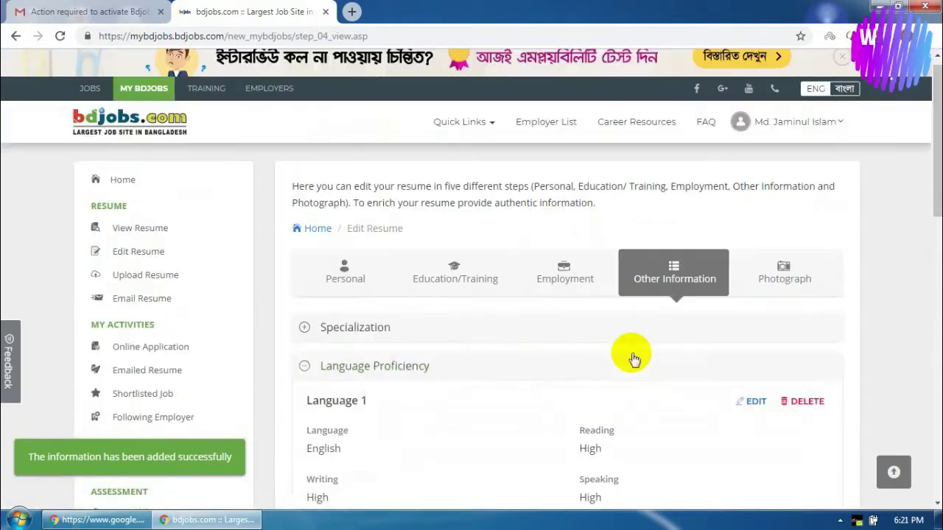
scroll(631, 355, "up", 5)
On the Photograph step, start a photo upload and browse the VIDEOS (S:) drive
left_click(803, 277)
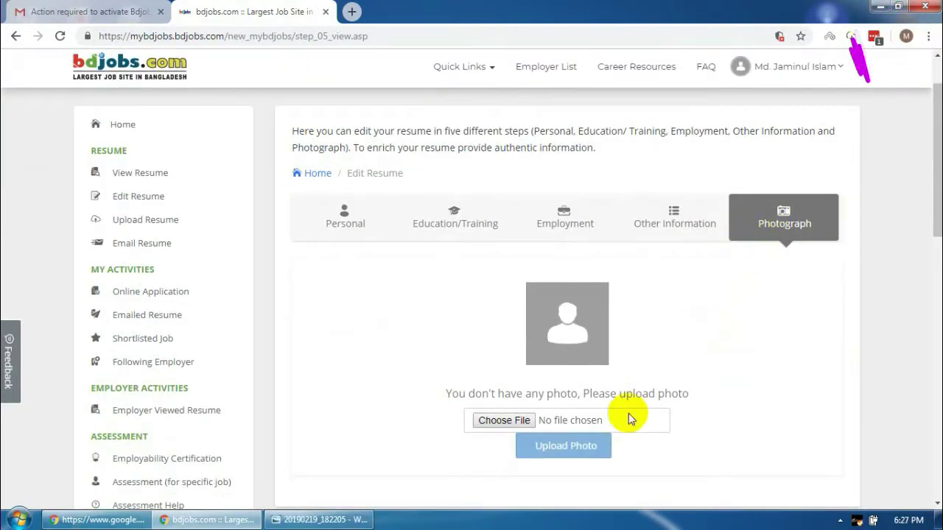
left_click(505, 420)
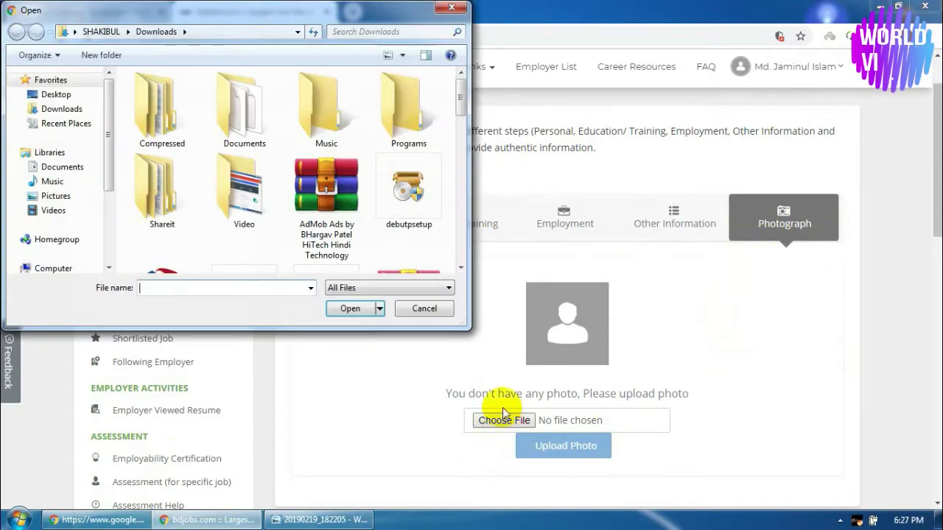
left_click_drag(109, 131, 112, 197)
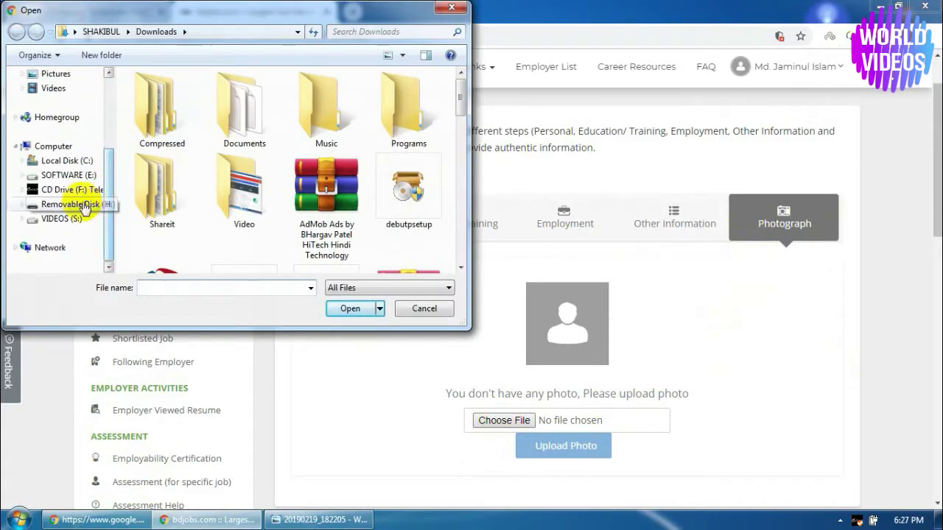
left_click(63, 219)
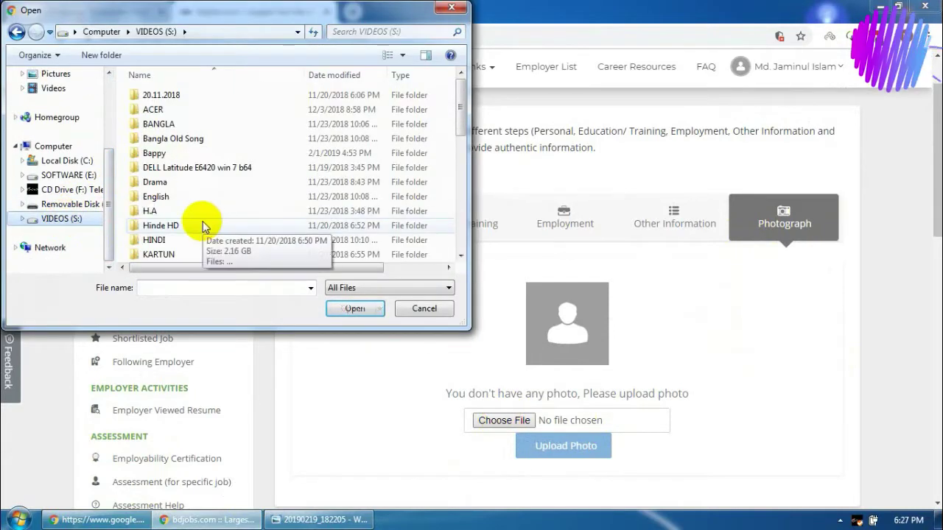
Choose the portrait image in the saon > Apply Job folder as the photo file
scroll(195, 222, "down", 5)
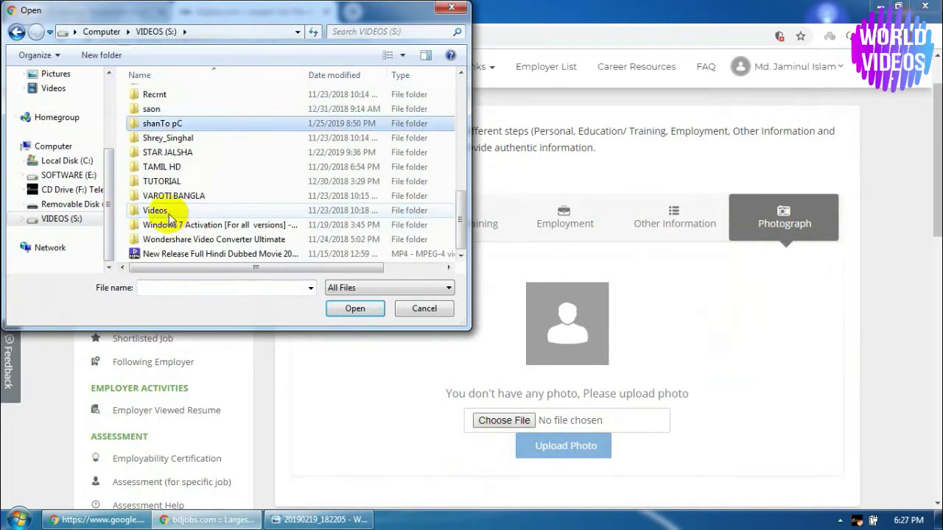
double_click(152, 109)
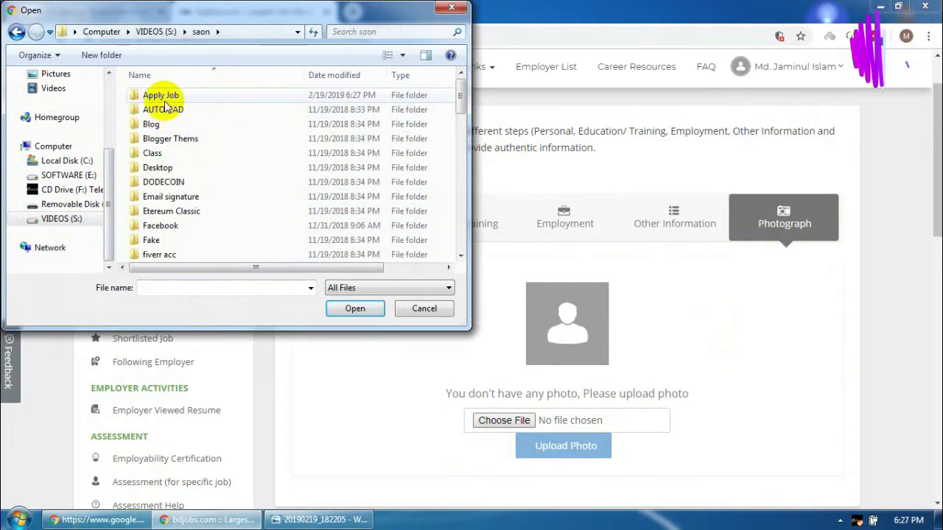
double_click(164, 95)
left_click(342, 204)
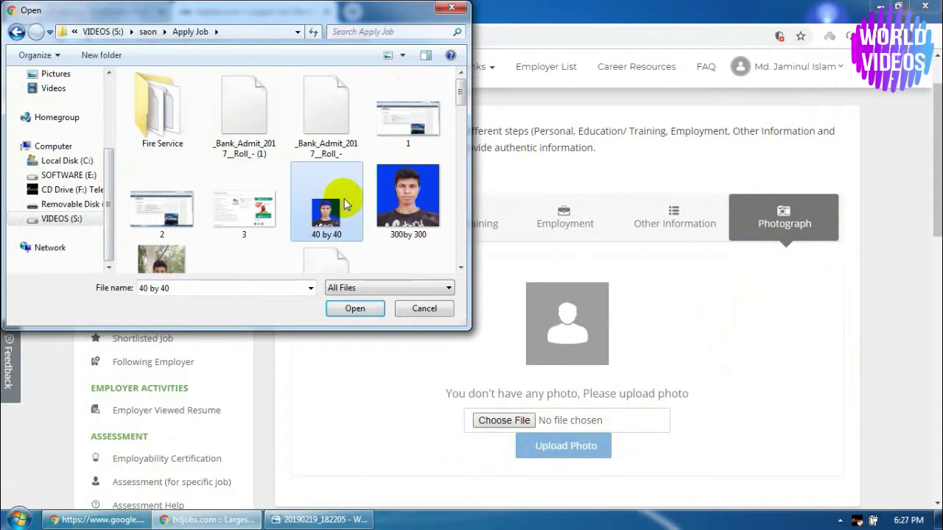
key("j")
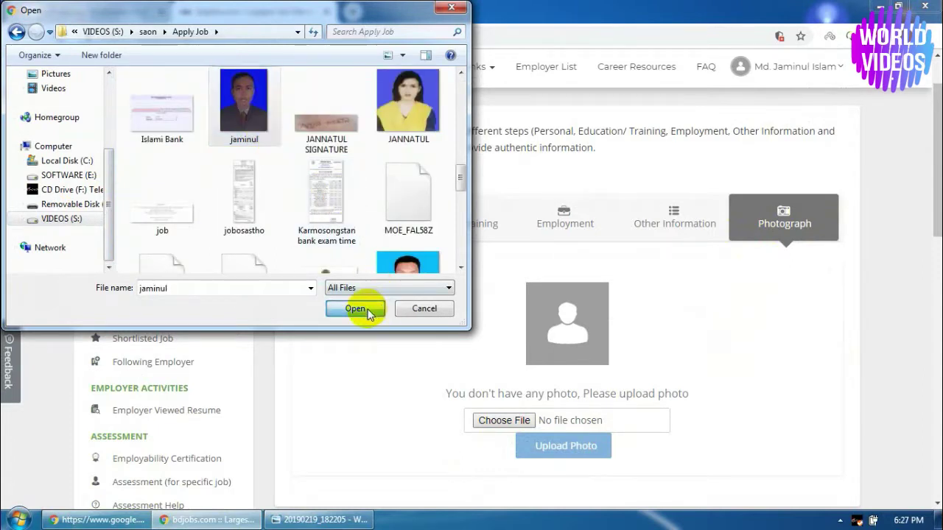
left_click(356, 308)
Resize and reposition the crop box to frame the portrait's head and shoulders
scroll(762, 338, "down", 2)
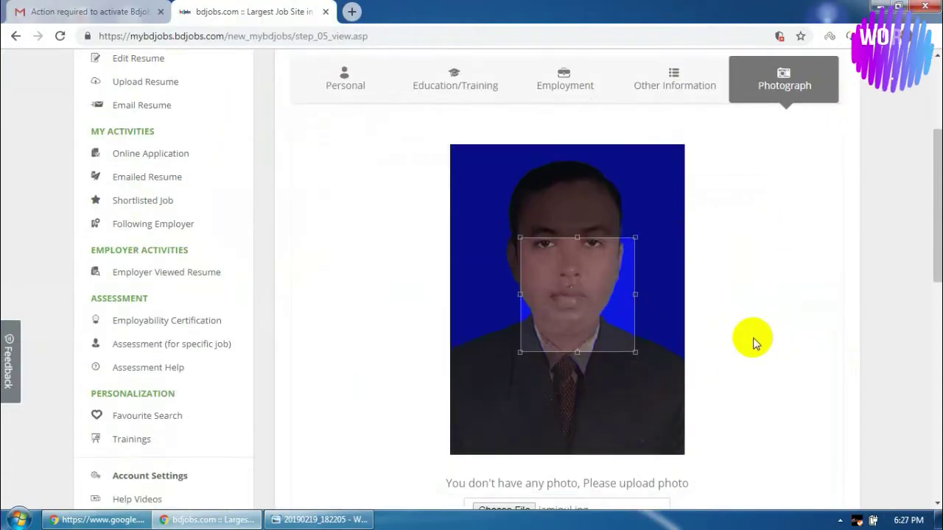
left_click_drag(520, 237, 456, 170)
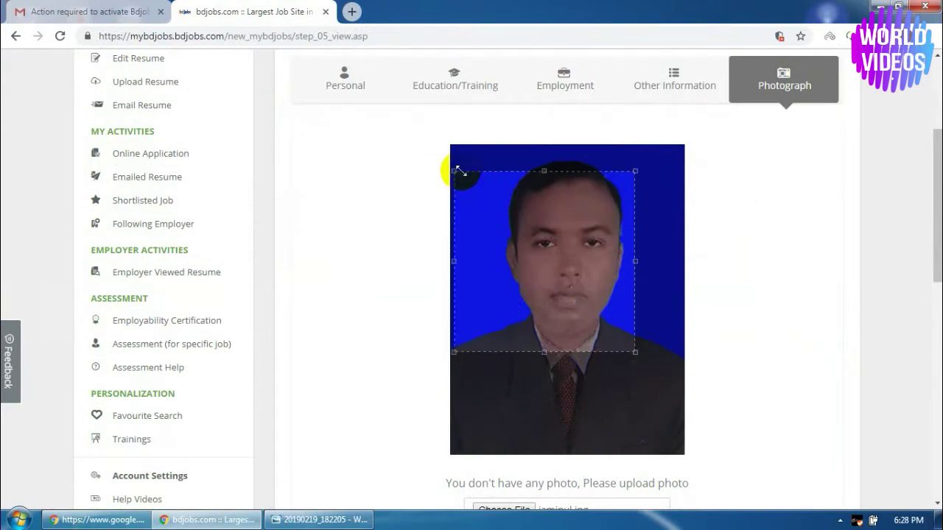
left_click_drag(632, 171, 658, 184)
left_click_drag(623, 225, 690, 252)
left_click_drag(461, 268, 442, 261)
left_click(574, 378)
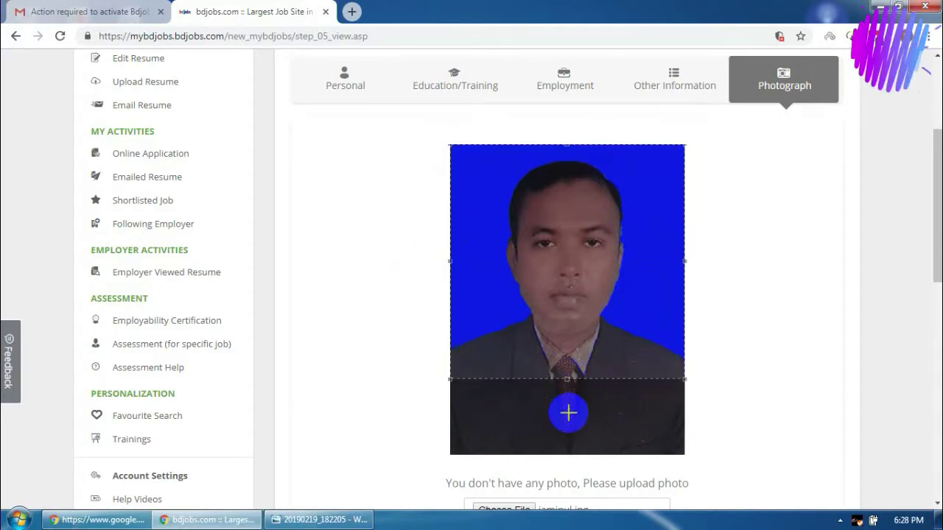
left_click_drag(617, 228, 616, 233)
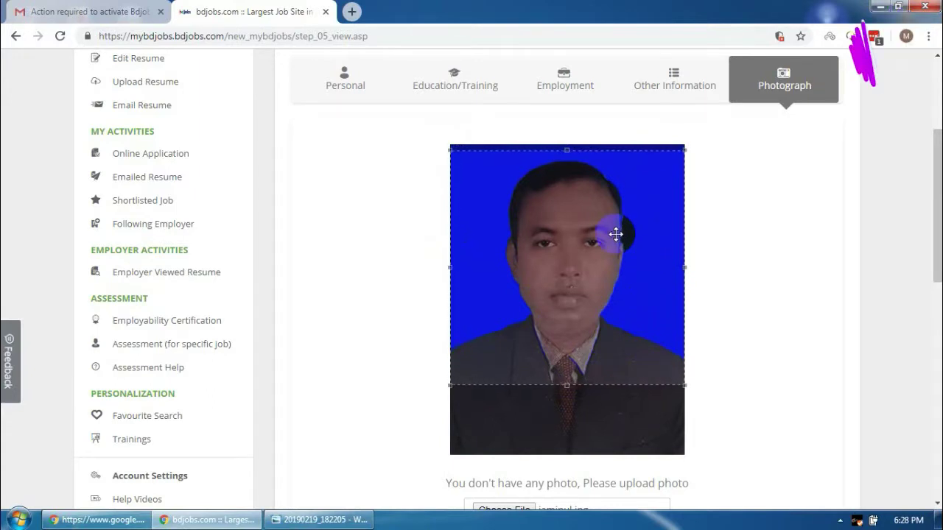
Crop the portrait and upload it as the resume photo
scroll(848, 353, "down", 2)
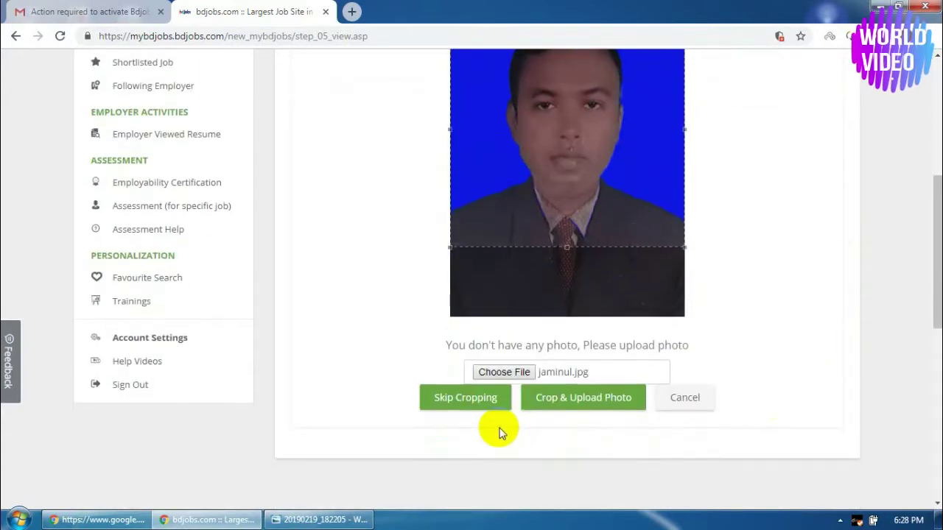
left_click(575, 405)
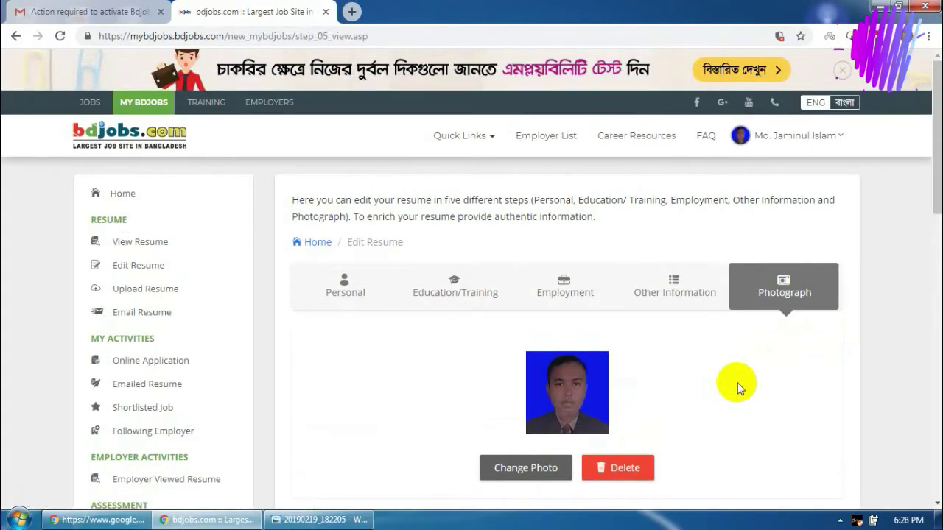
scroll(736, 383, "down", 3)
Show the View Resume page and scroll down to the Academic Qualification table
scroll(741, 381, "up", 3)
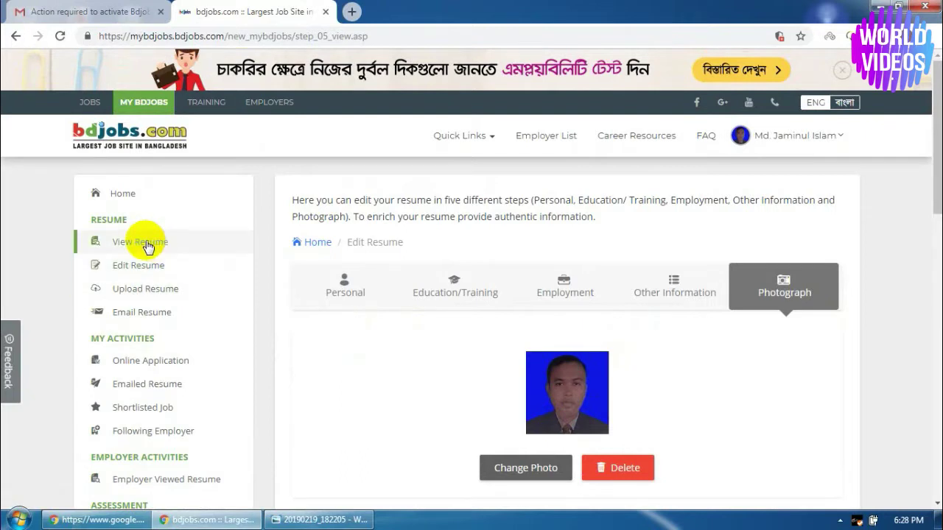
left_click(145, 243)
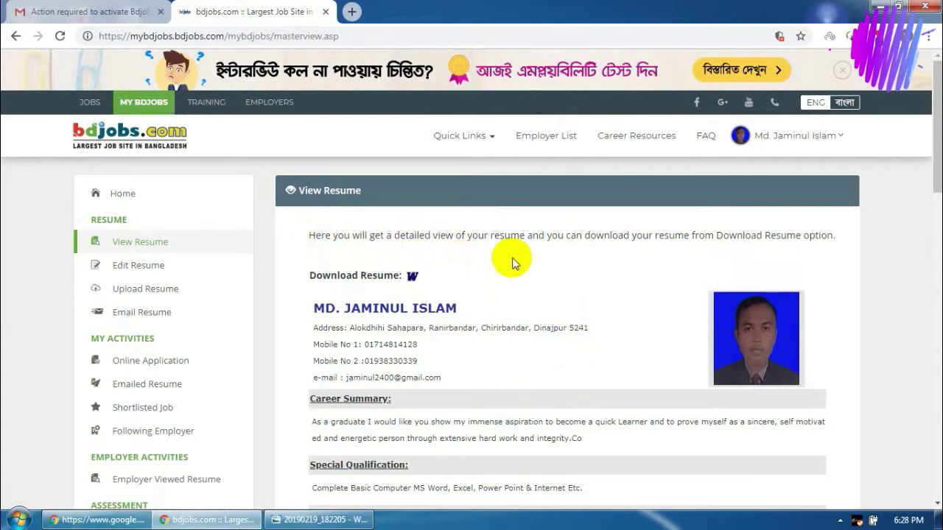
scroll(543, 316, "down", 1)
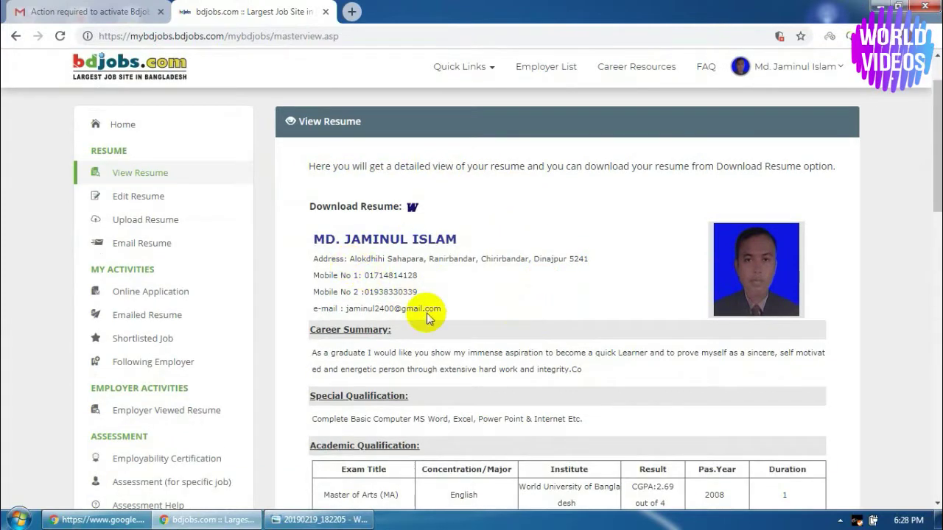